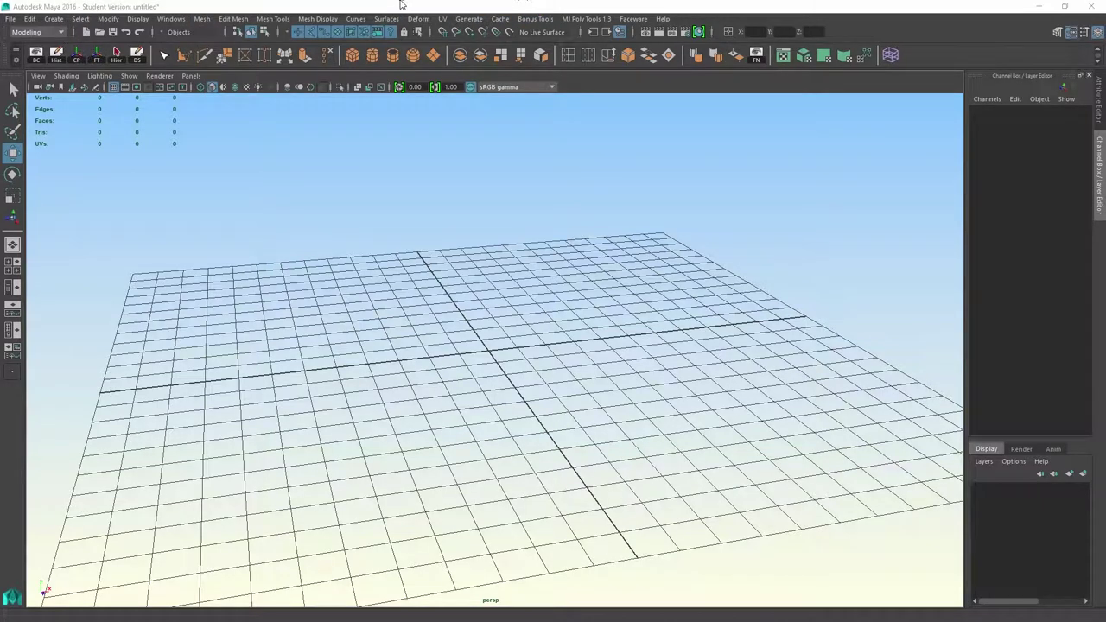
Step: Detach the Create command list as a floating window over the viewport
left_click(61, 19)
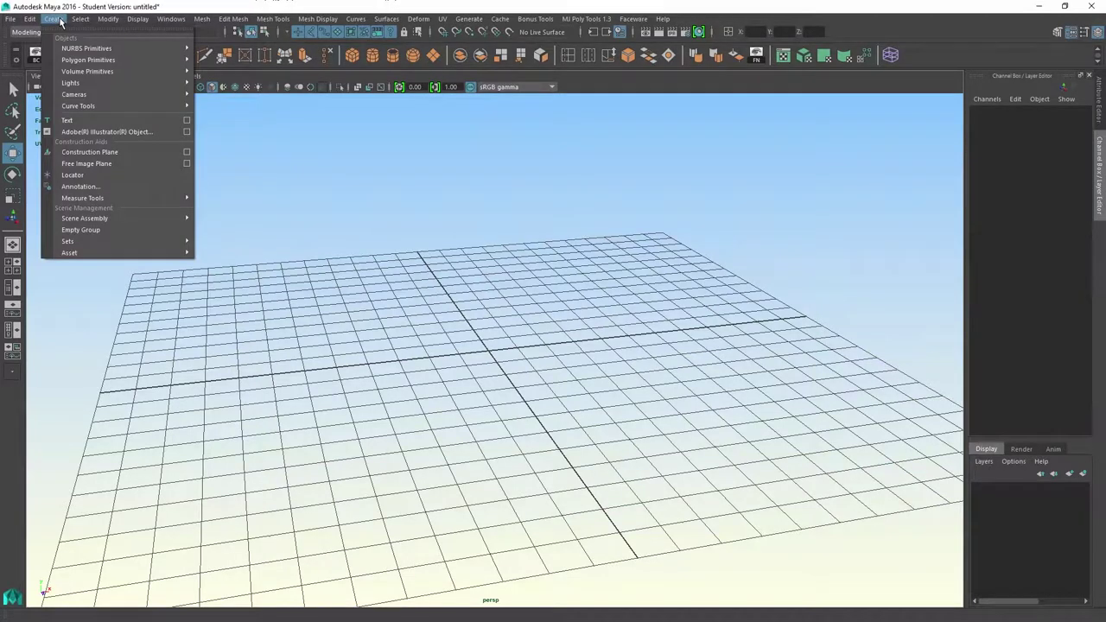
mouse_move(81, 71)
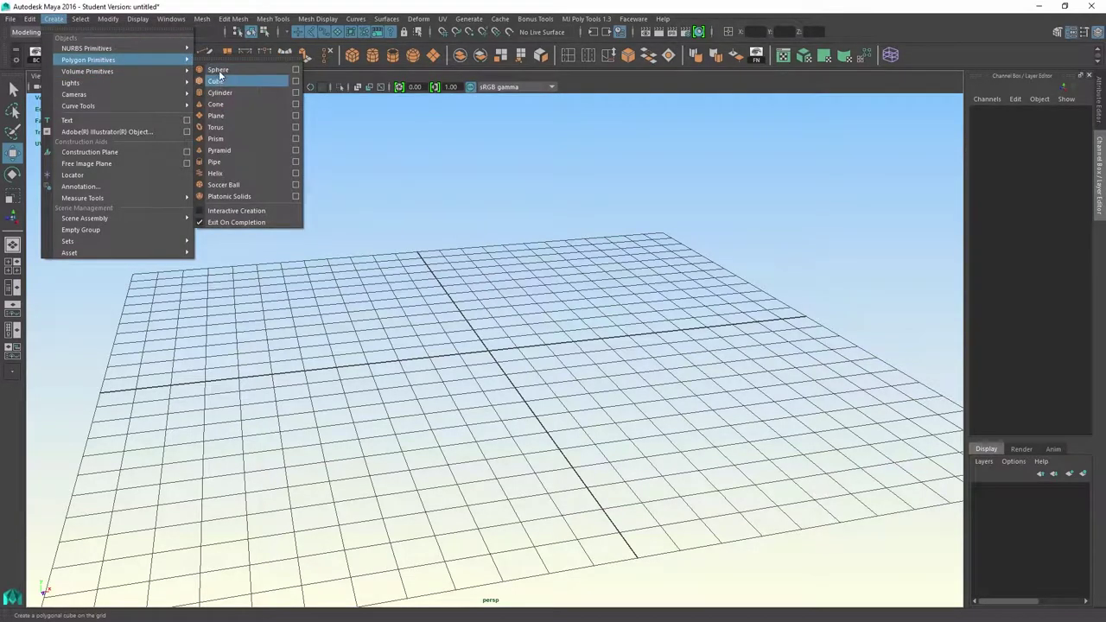
left_click(48, 27)
left_click_drag(72, 18, 158, 171)
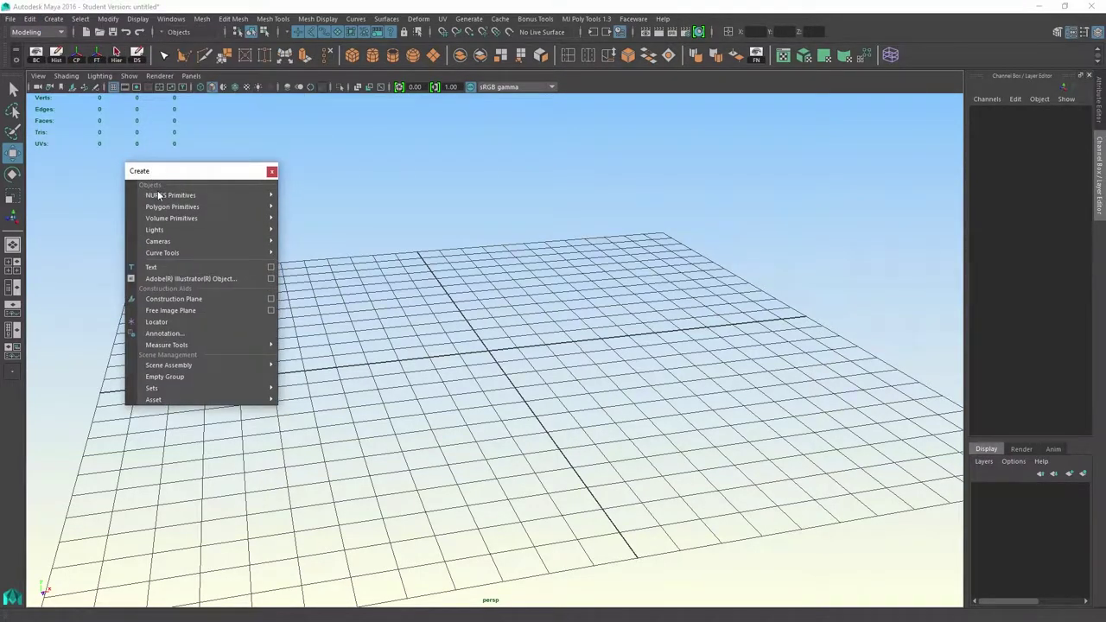
Step: Create a default polygon sphere and cube, shifting the cube along negative X and the sphere beyond it to about X -5.42
mouse_move(158, 196)
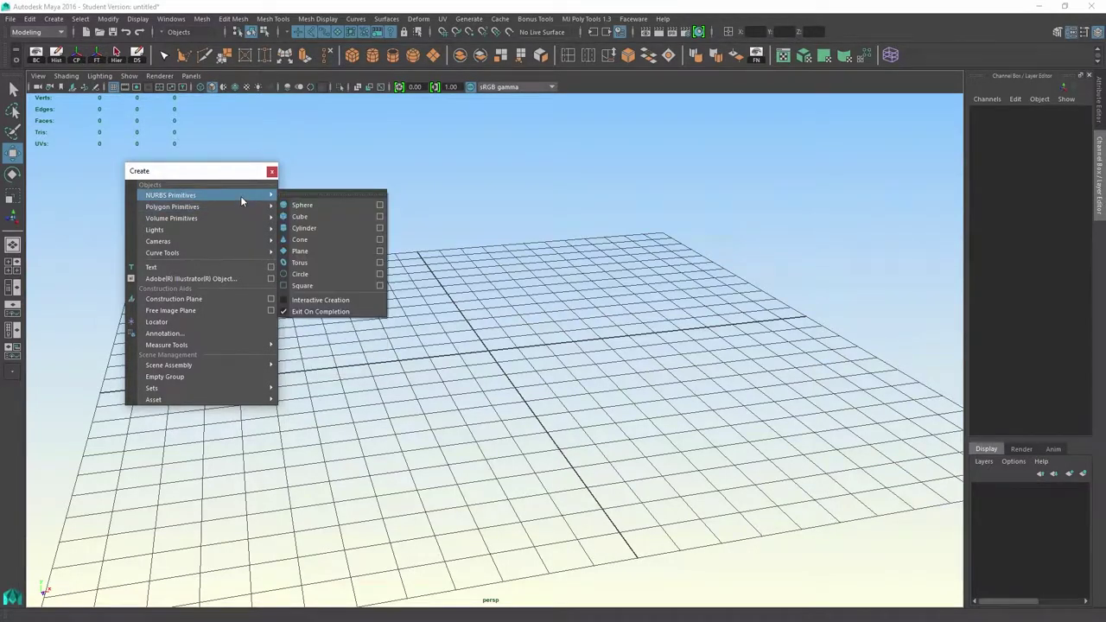
mouse_move(237, 208)
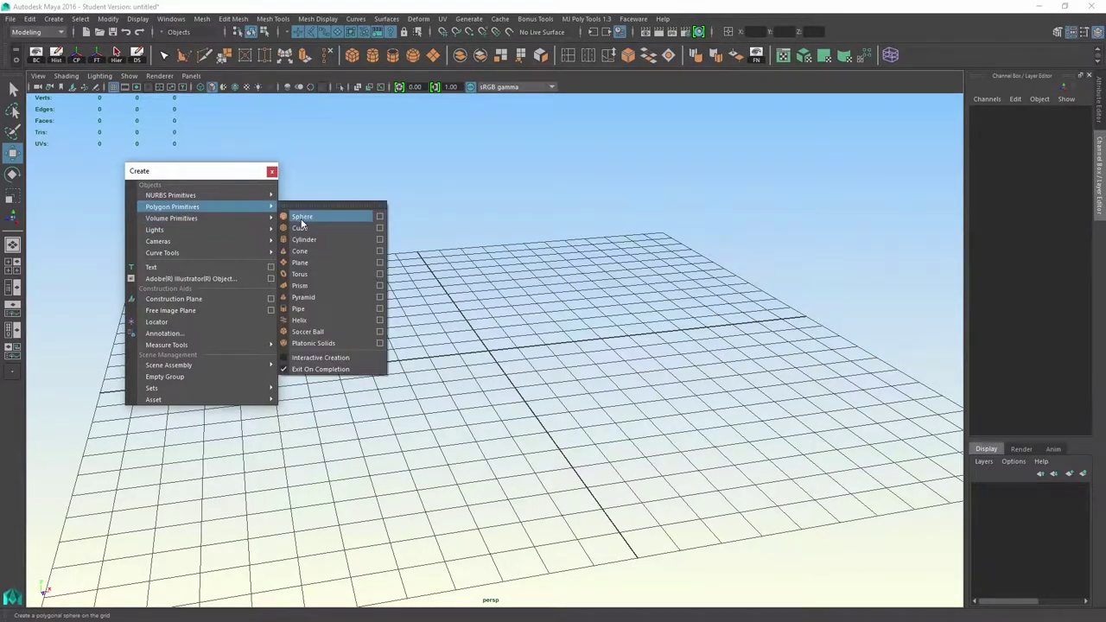
left_click(302, 222)
mouse_move(228, 210)
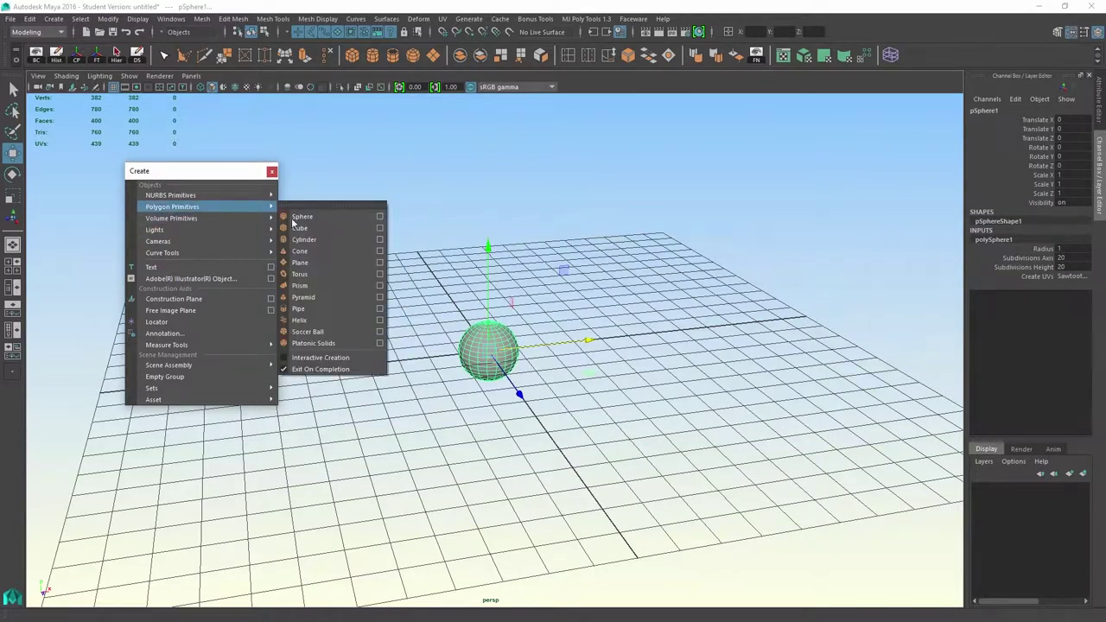
left_click(313, 232)
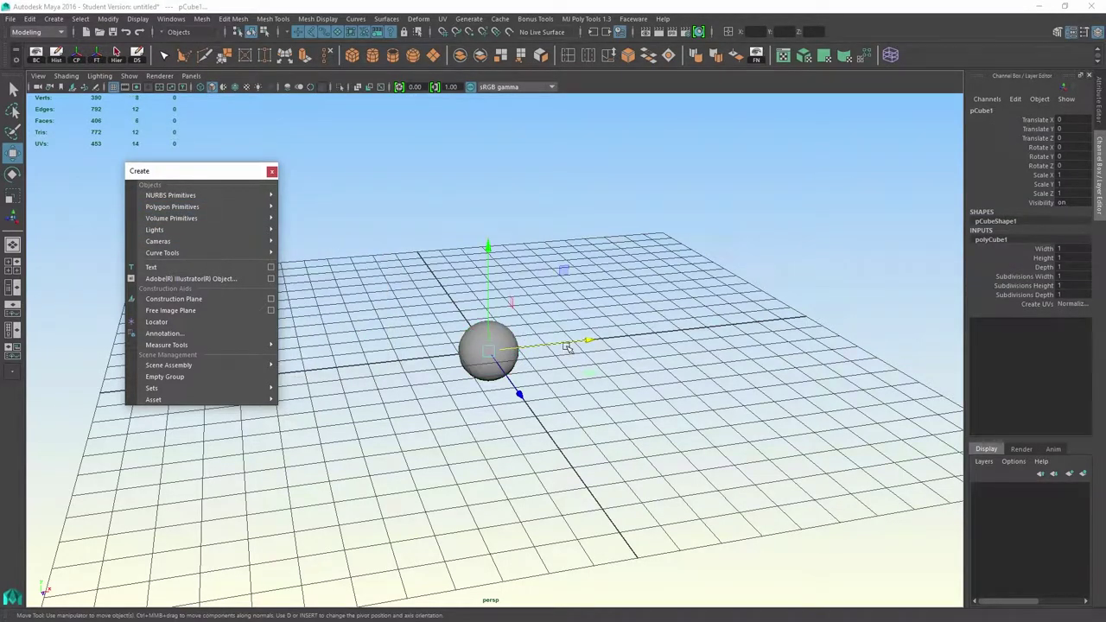
left_click_drag(558, 346, 477, 354)
left_click(486, 345)
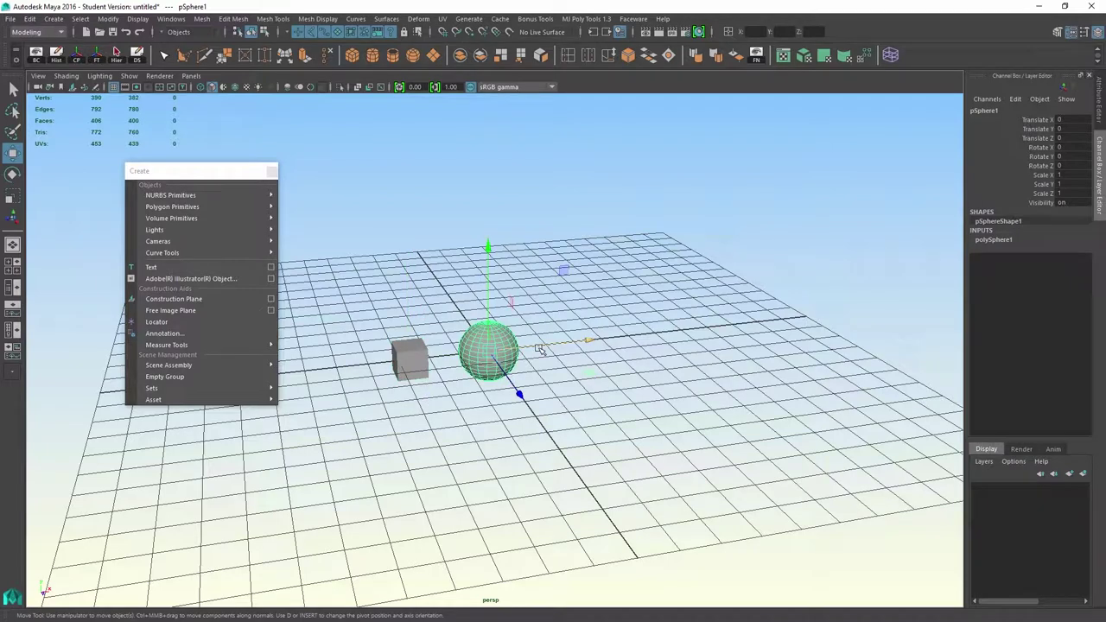
left_click_drag(547, 348, 385, 367)
Step: Create a default polygon cylinder at the grid origin beside the cube and leave it unselected
mouse_move(210, 208)
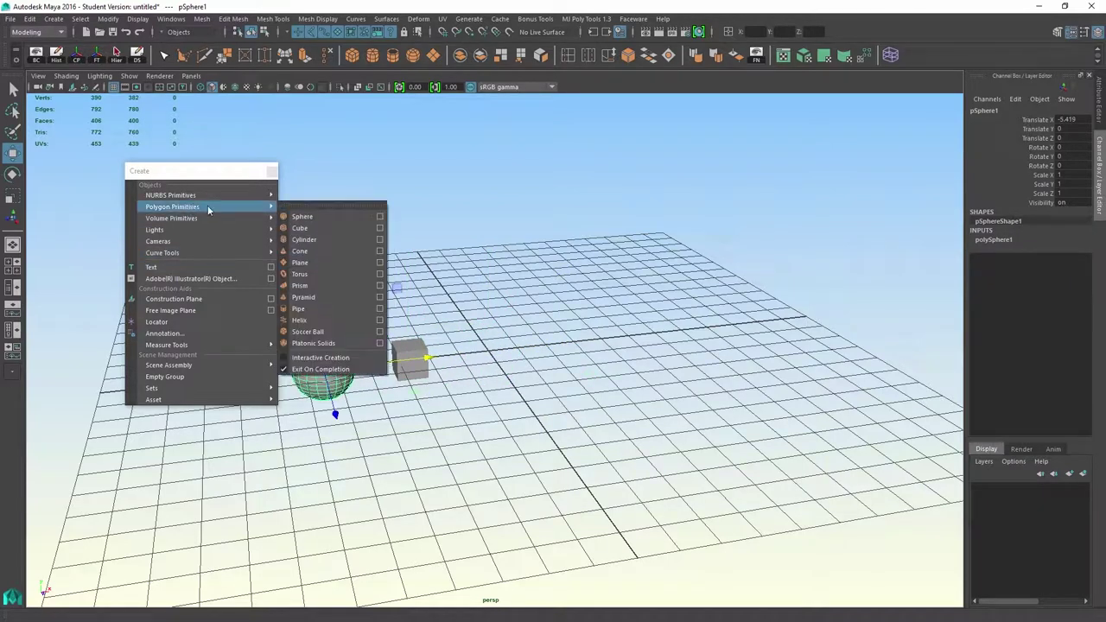
left_click(315, 240)
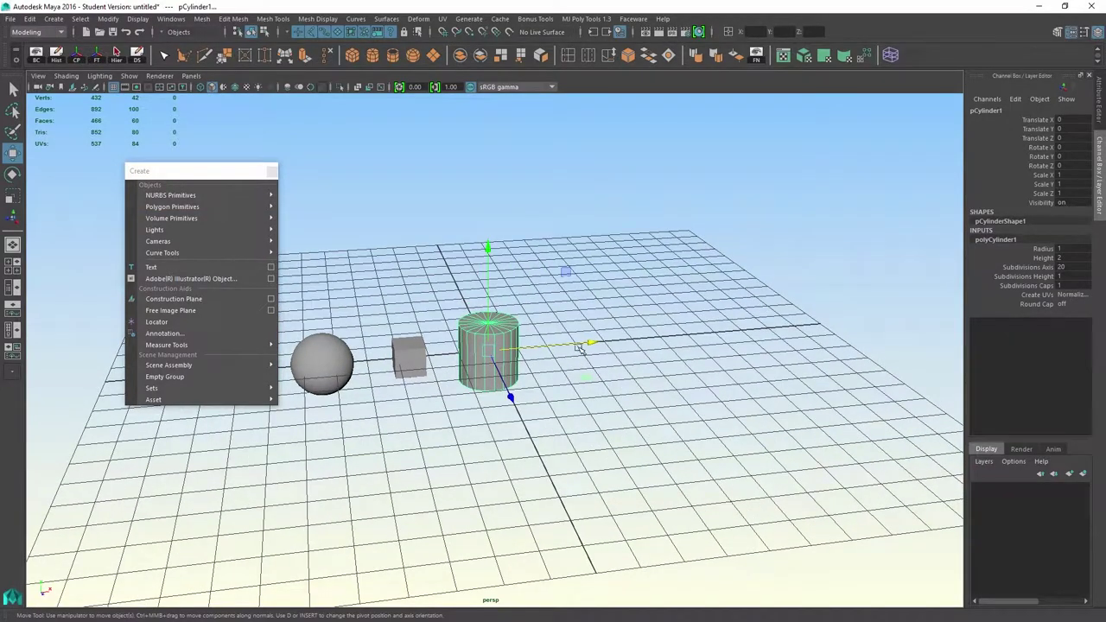
left_click(596, 378)
left_click_drag(596, 378, 561, 399, "alt")
left_click(237, 207)
left_click_drag(703, 240, 691, 262, "alt")
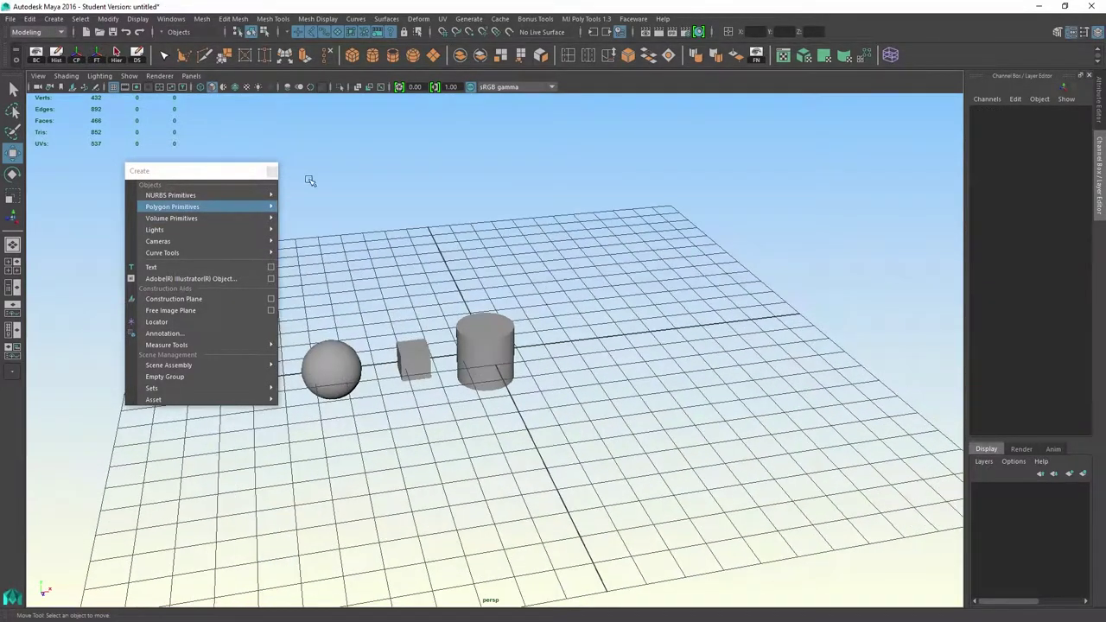
Step: Create a polygon cylinder through its options with round cap enabled, 6 cap divisions and a height of about 3.62
mouse_move(223, 207)
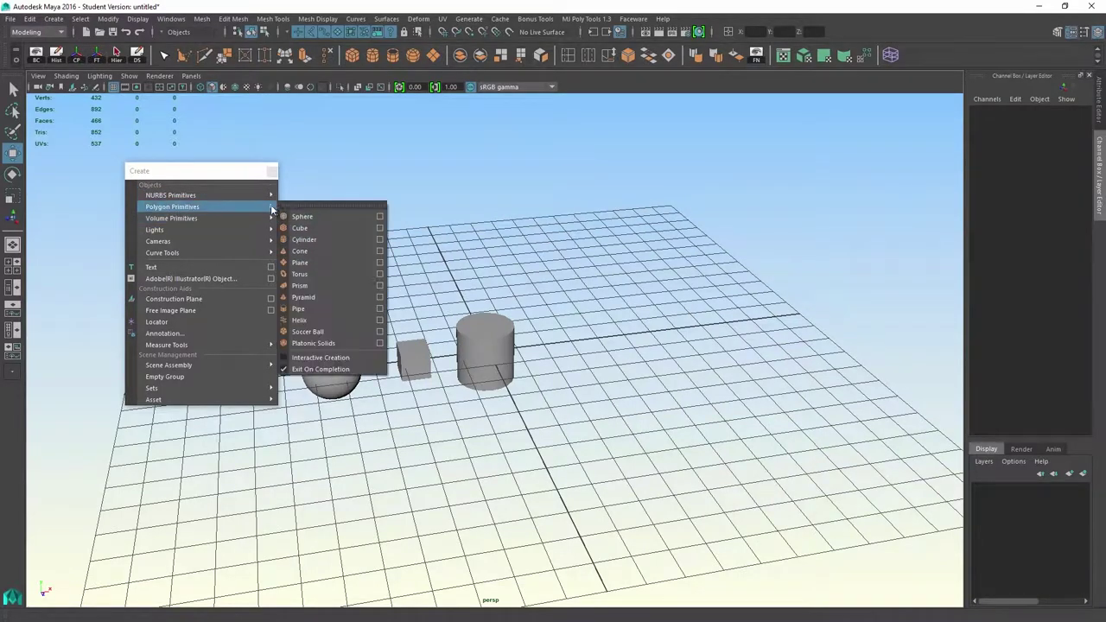
left_click(380, 241)
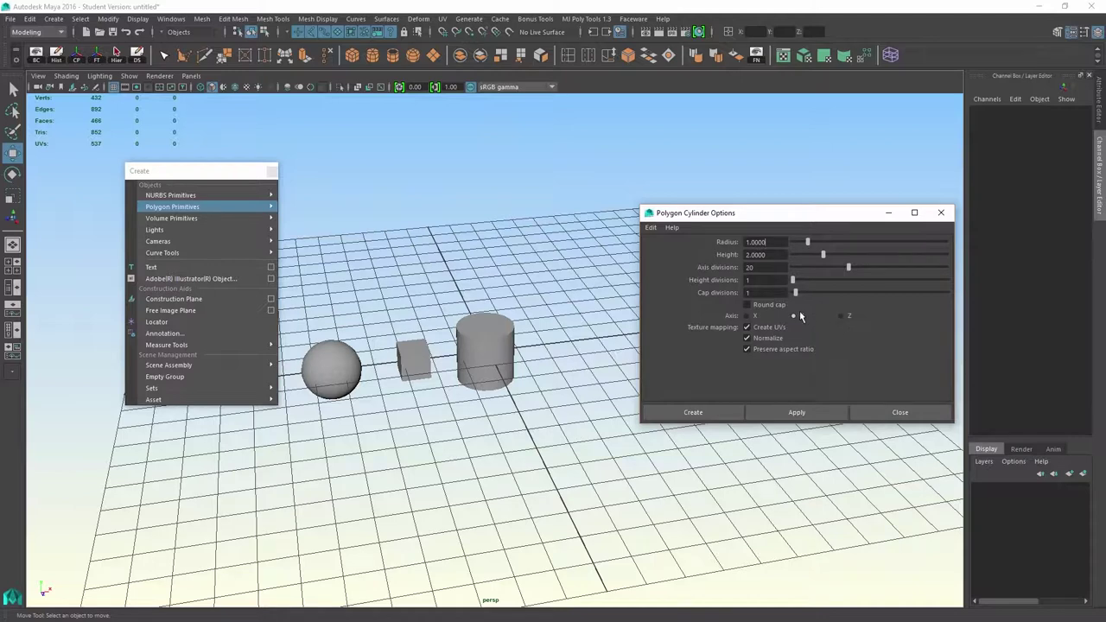
left_click_drag(801, 217, 759, 204)
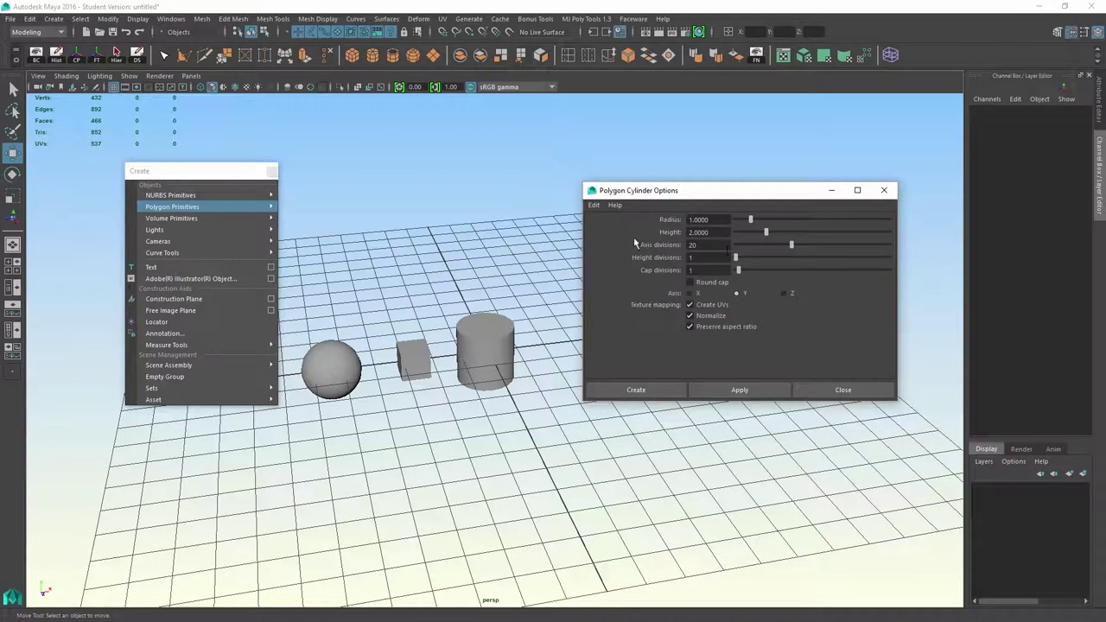
left_click(154, 229)
left_click(700, 199)
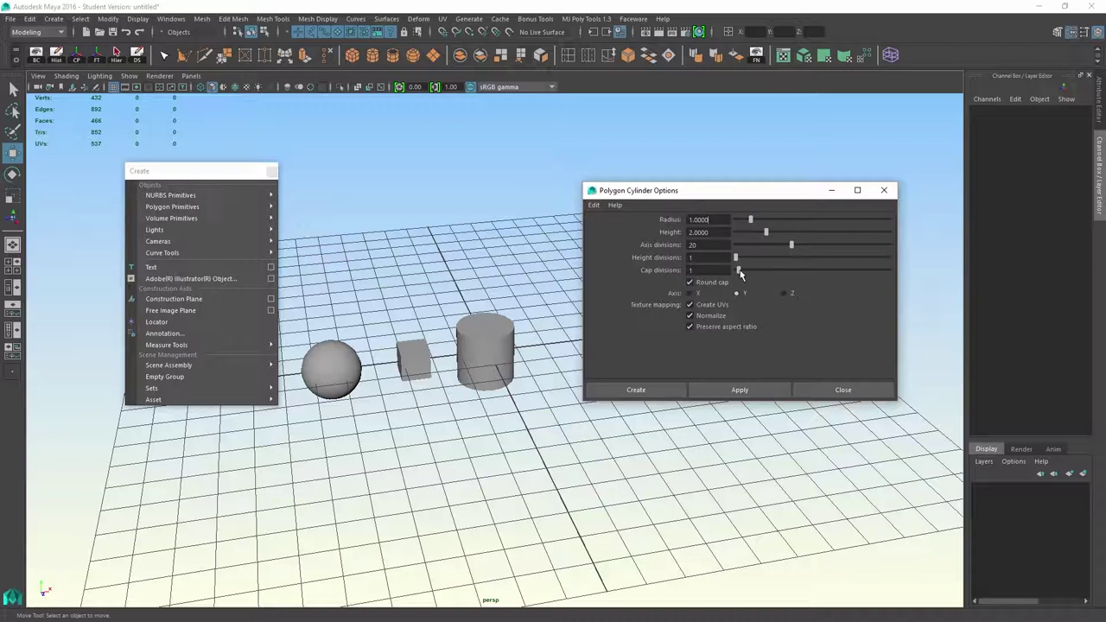
left_click_drag(739, 271, 749, 273)
left_click_drag(766, 232, 790, 234)
left_click(758, 389)
Step: Move the rounded cylinder behind the cube to about X -2.95, Z -2.7 and deselect it
left_click_drag(691, 434, 552, 418, "alt")
left_click_drag(404, 373, 468, 354)
mouse_move(467, 353)
left_mouse_down("alt")
mouse_move(529, 335)
mouse_move(458, 334)
left_mouse_up("alt")
left_click(531, 420)
left_click_drag(532, 421, 557, 448, "alt")
Step: Try scaling the rounded cylinder uniformly down to about 0.43, and undo the scaling
left_click(384, 295)
key("r")
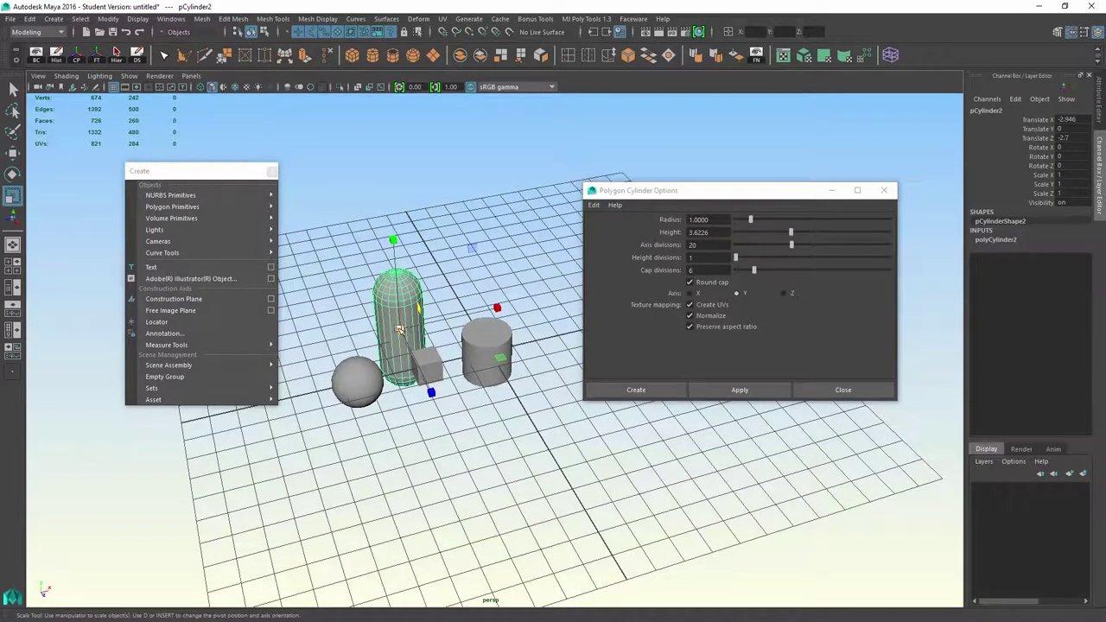
left_click_drag(400, 329, 381, 333)
left_click(495, 367)
left_click_drag(506, 409, 573, 422, "alt")
key("ctrl+z")
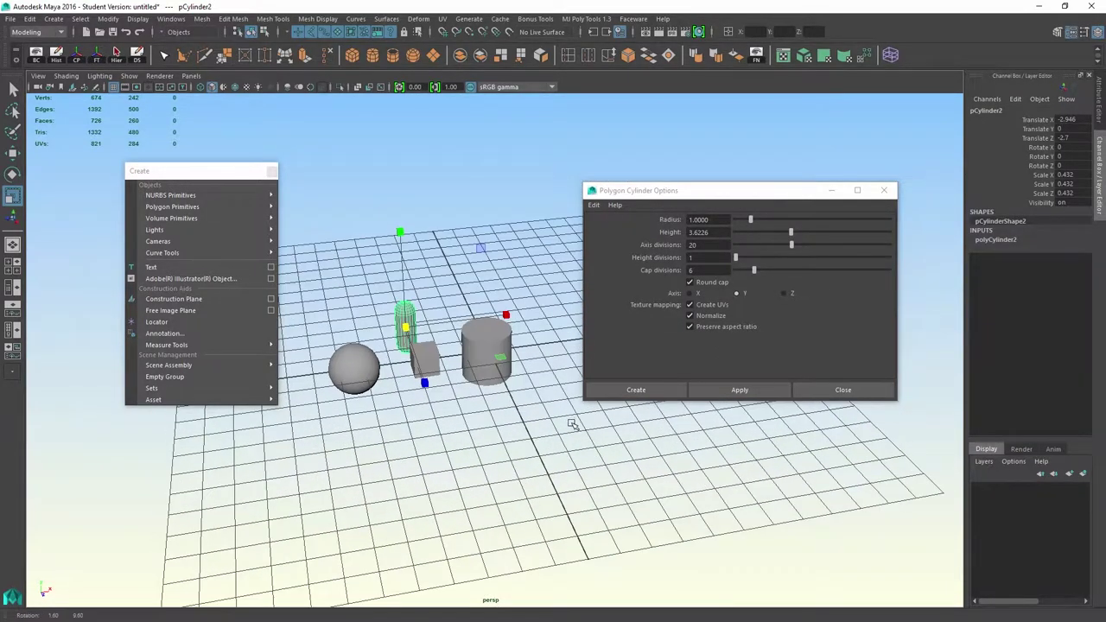
key("ctrl+z")
Step: Delete the rounded cylinder and reset the polygon cylinder options to their default settings
key("Delete")
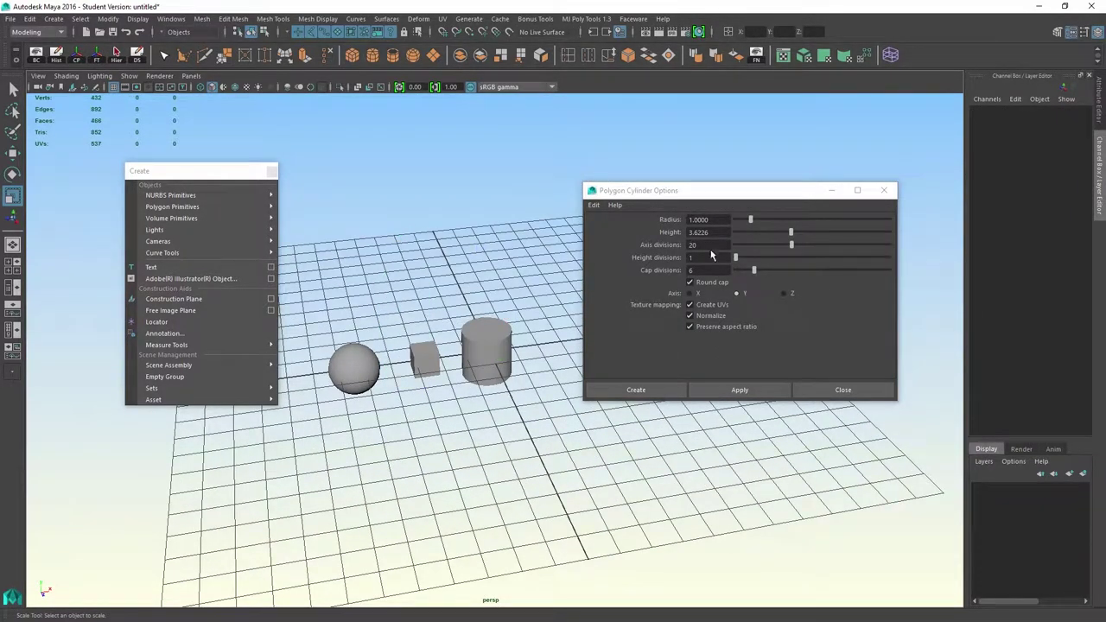
left_click(594, 205)
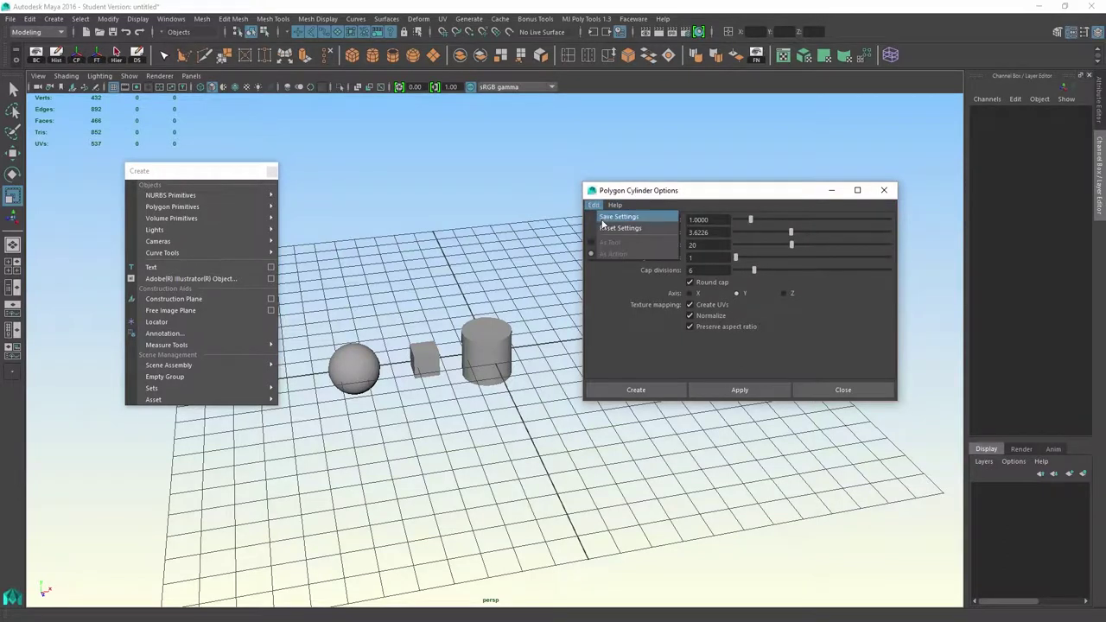
left_click(602, 231)
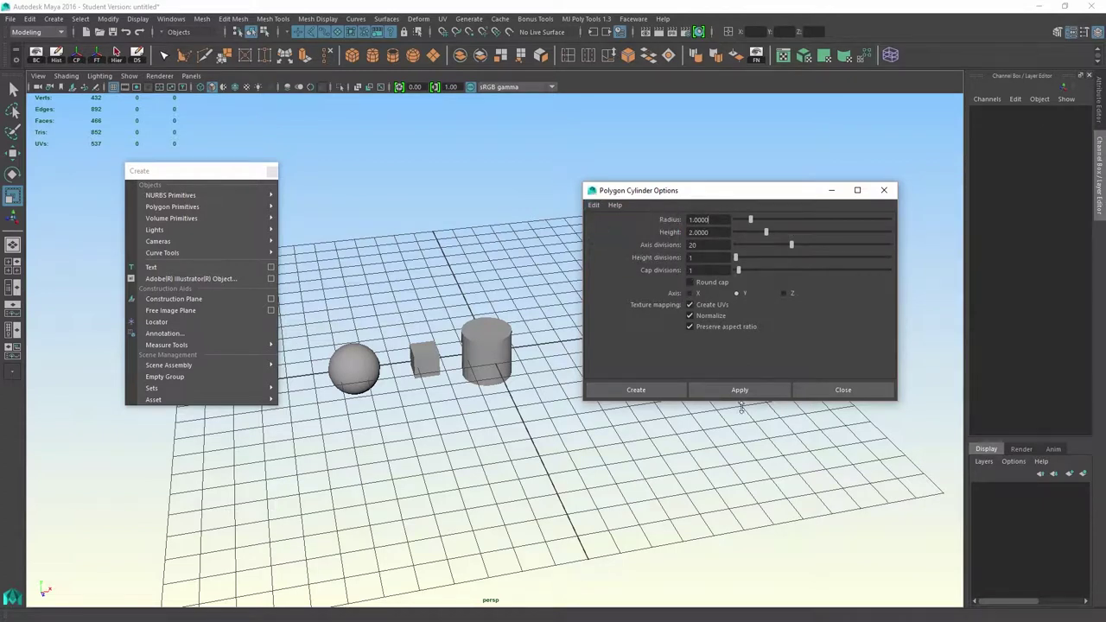
Step: Create a second cylinder with the default options, close the options window and move the cylinder to about X 3.38
left_click(771, 390)
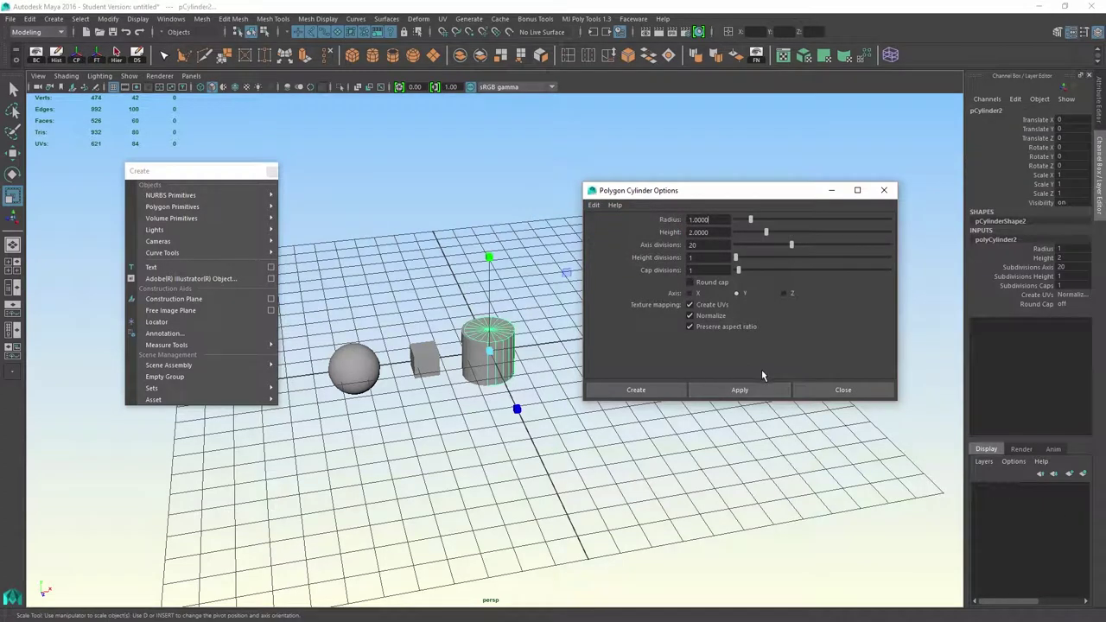
left_click(885, 193)
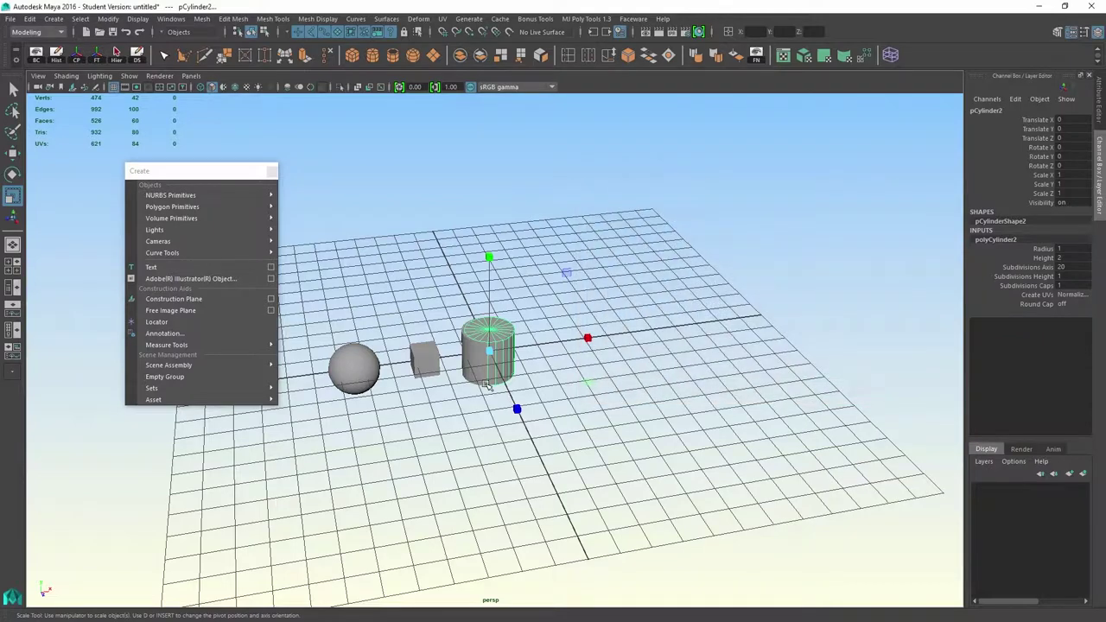
key("w")
left_click_drag(523, 347, 606, 335)
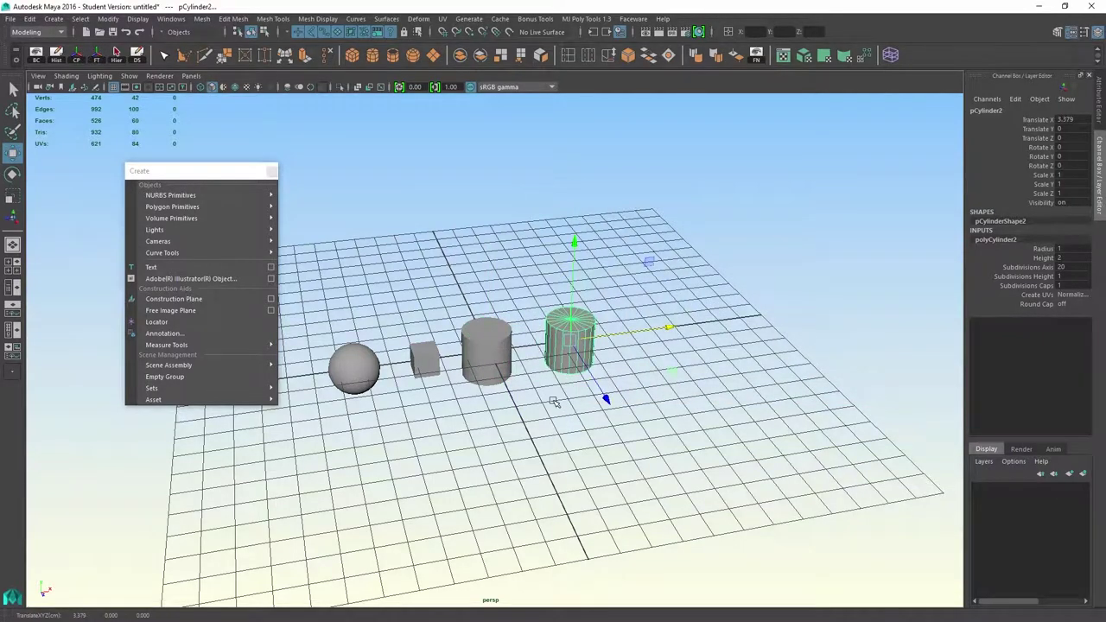
Step: Repeat the cylinder creation three times, moving each copy back along negative Z to form a row reaching about Z -10.57
left_click_drag(556, 403, 501, 373, "alt")
key("g")
key("g")
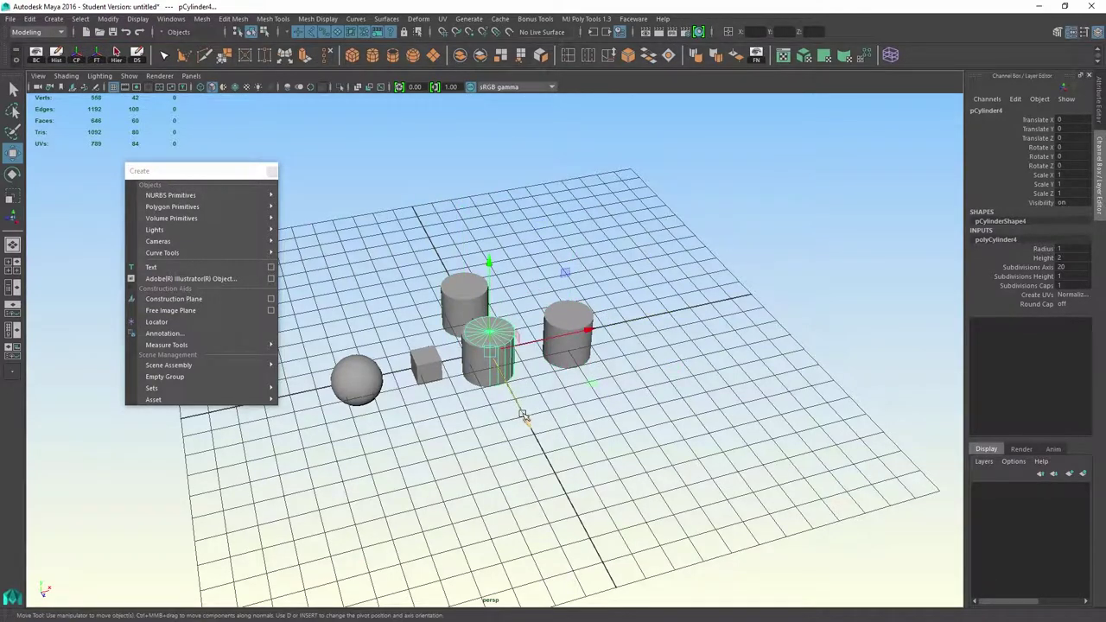
left_click_drag(523, 416, 479, 351)
key("g")
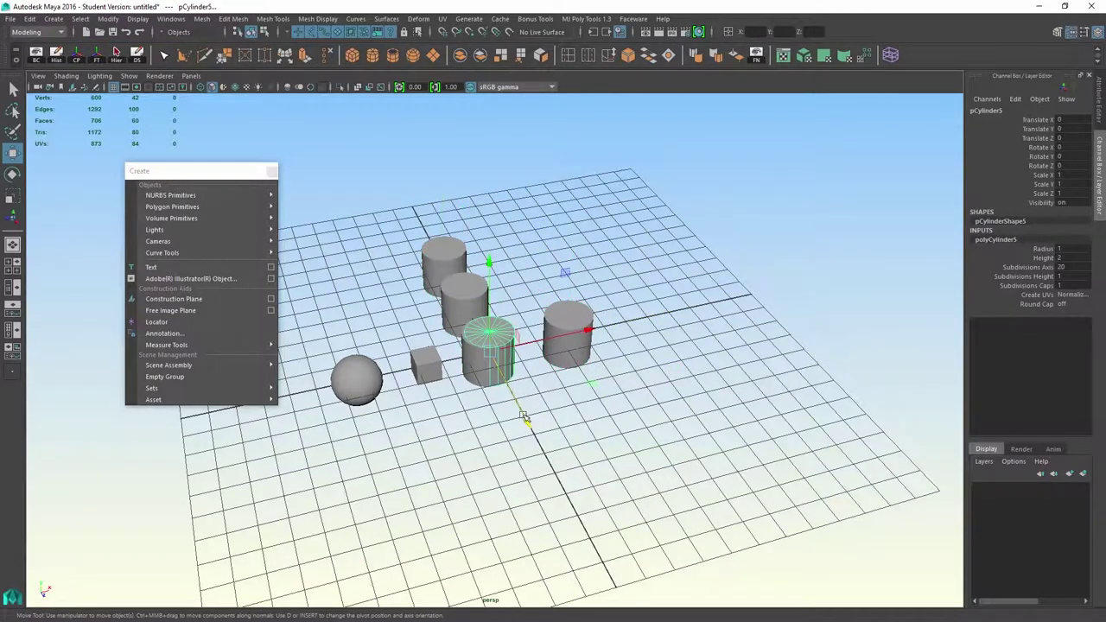
left_click_drag(524, 417, 449, 278)
mouse_move(585, 423)
left_mouse_down("alt")
mouse_move(518, 400)
mouse_move(508, 428)
mouse_move(432, 437)
mouse_move(582, 445)
mouse_move(486, 424)
mouse_move(575, 440)
left_mouse_up("alt")
left_click(508, 428)
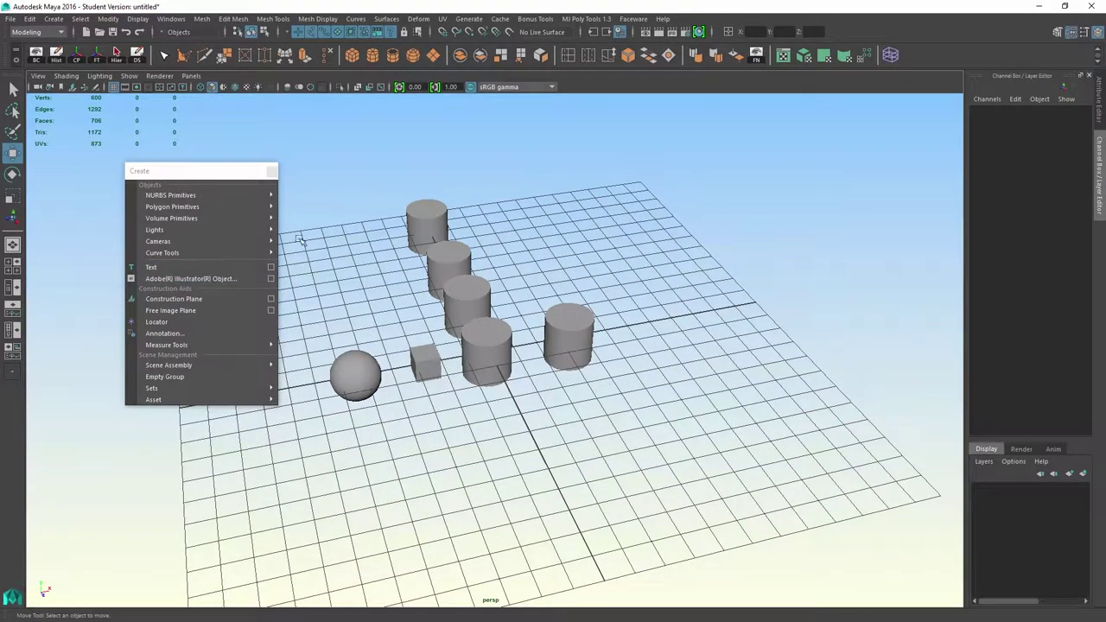
Step: Select all the shapes in the scene and delete them
right_click_drag(551, 297, 651, 372, "alt")
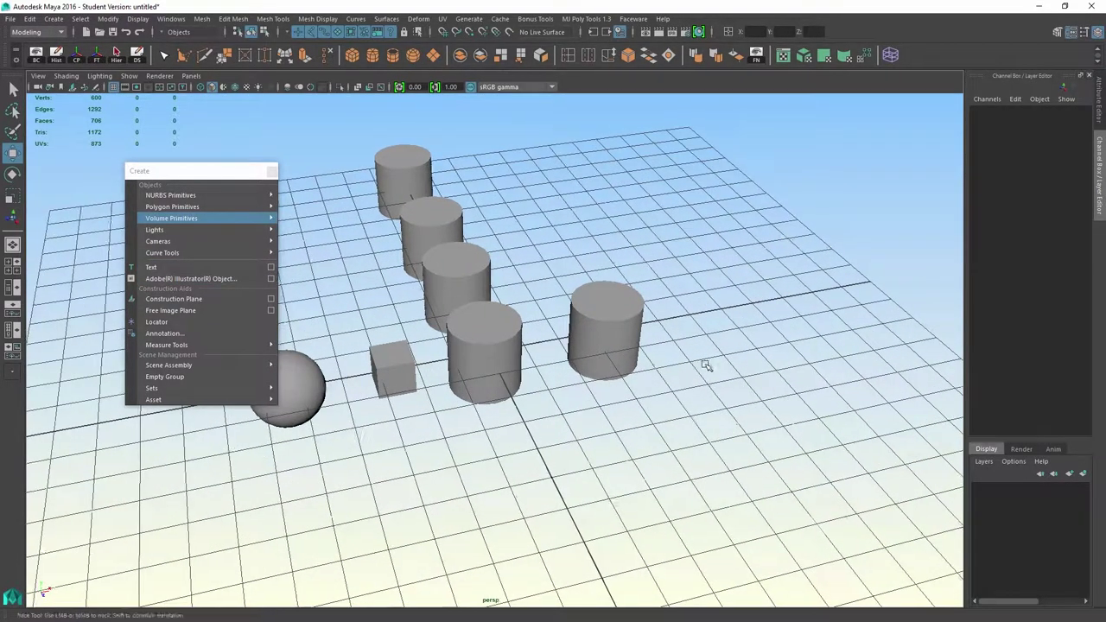
middle_click_drag(706, 366, 725, 362, "alt")
right_click_drag(553, 305, 462, 333, "alt")
mouse_move(462, 333)
left_mouse_down("alt")
mouse_move(451, 339)
mouse_move(475, 324)
left_mouse_up("alt")
middle_click_drag(573, 287, 661, 274, "alt")
left_click_drag(661, 274, 687, 286, "alt")
mouse_move(254, 210)
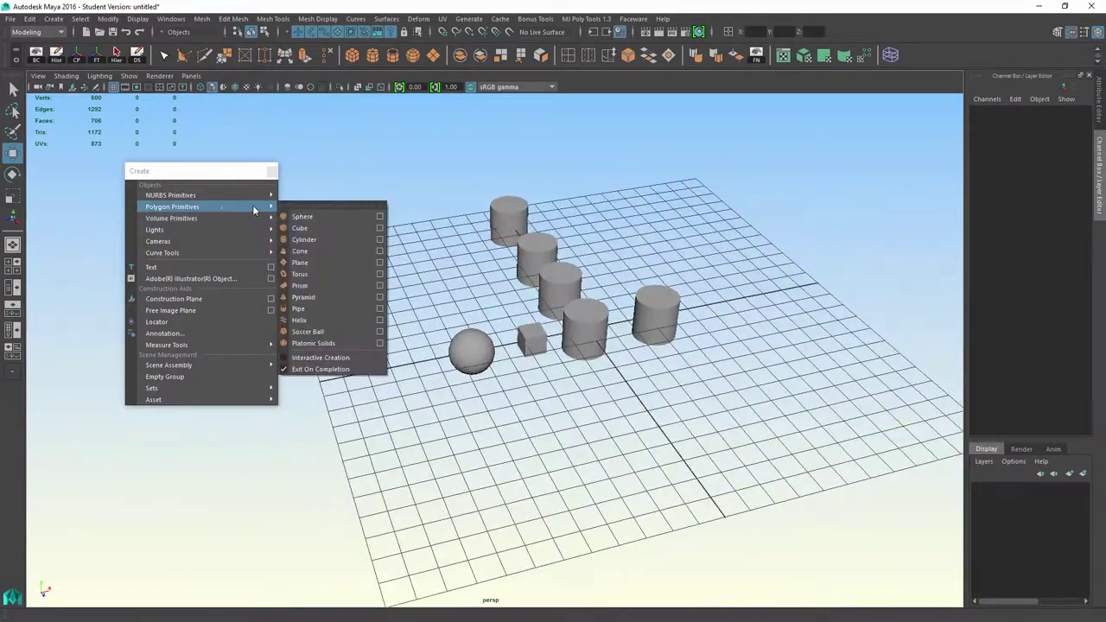
left_click_drag(413, 191, 733, 456)
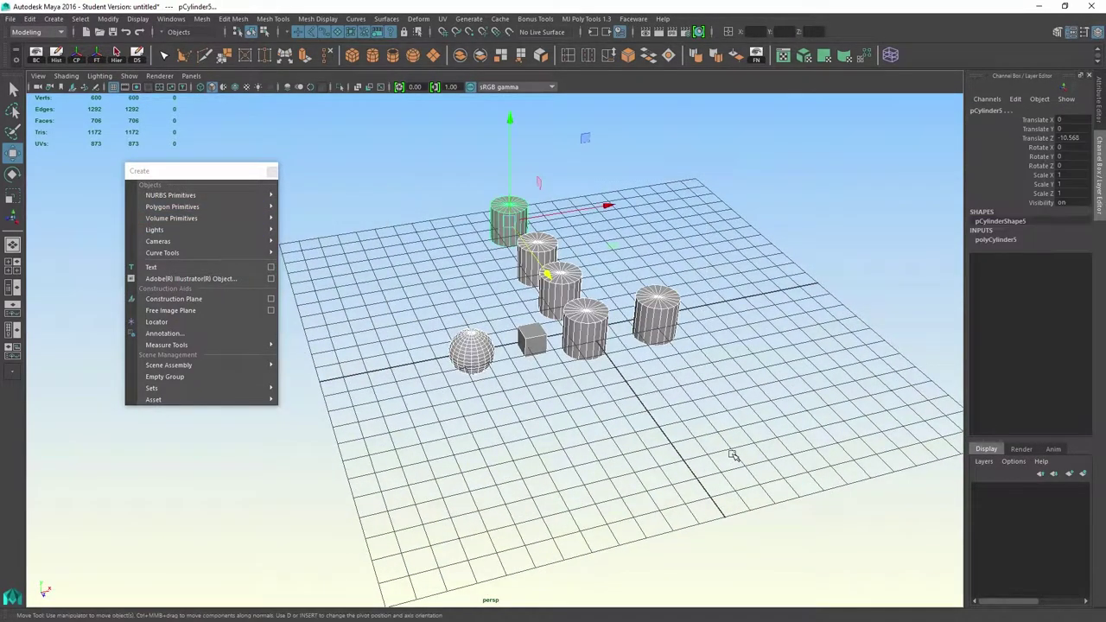
key("Delete")
Step: Enable interactive creation and draw a cube in the negative X, negative Z quadrant, about 10.86 wide, 10.77 deep and 5.66 high
mouse_move(201, 208)
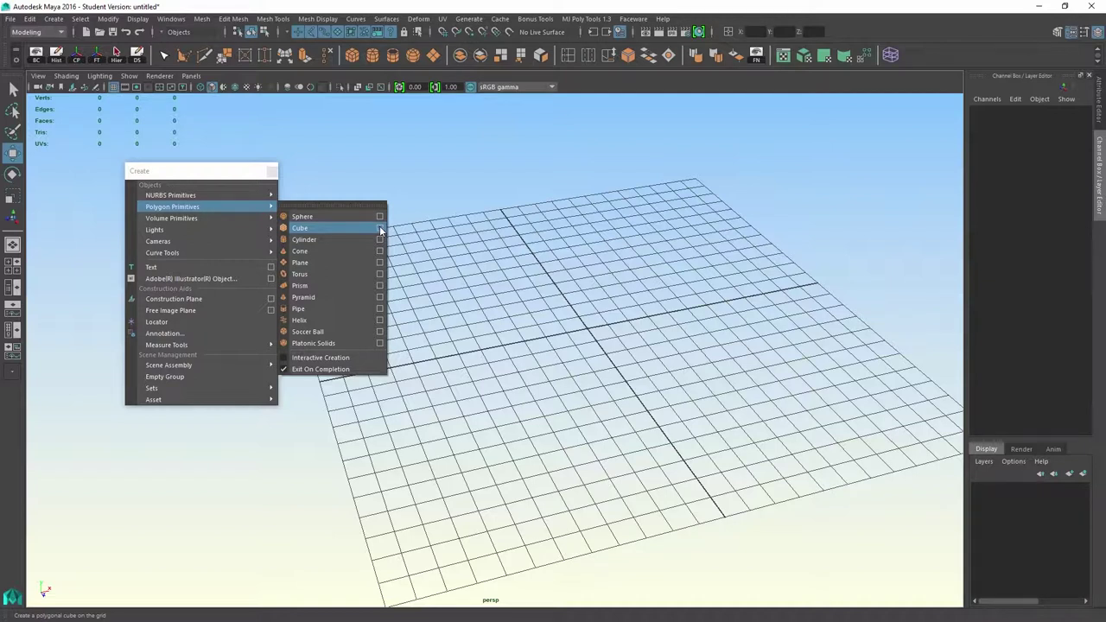
left_click(282, 360)
left_click(313, 231)
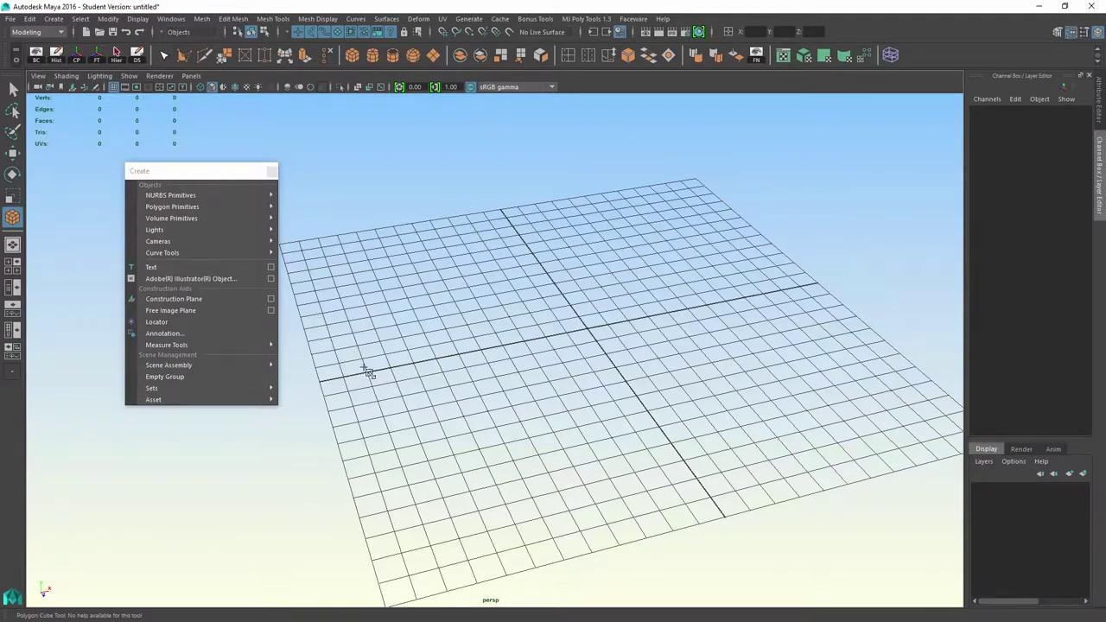
left_click_drag(343, 370, 501, 214)
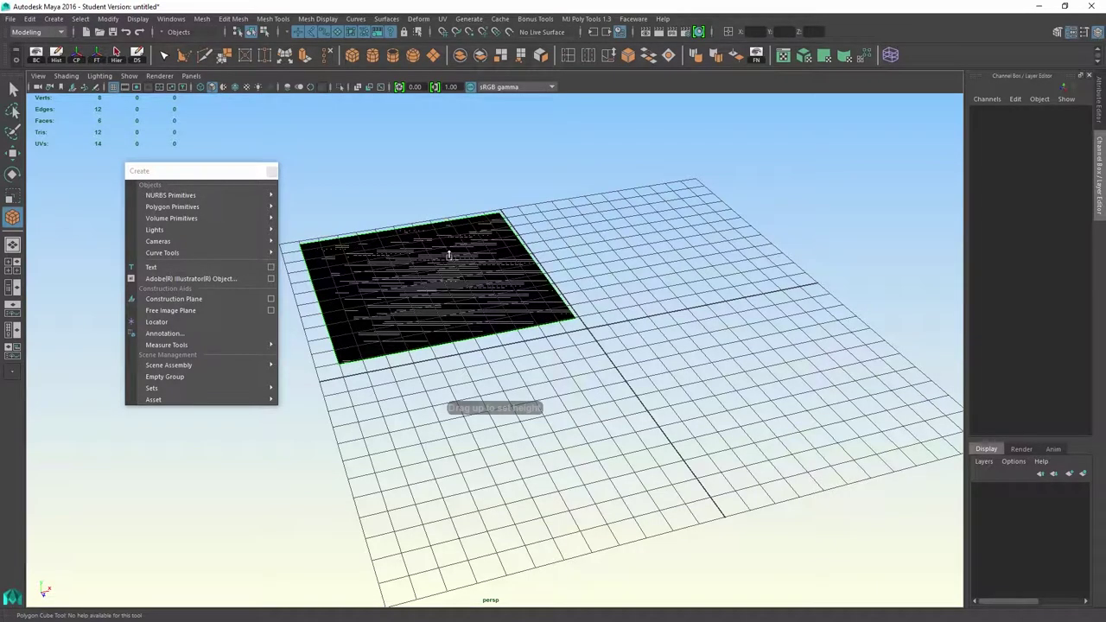
left_click_drag(448, 249, 450, 167)
key("w")
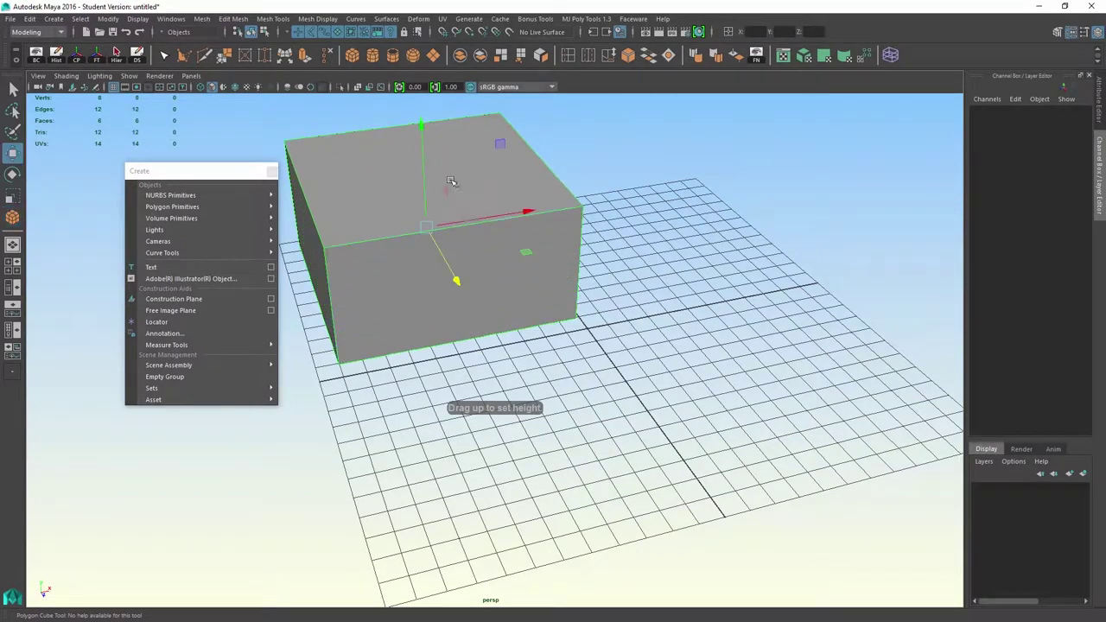
Step: Draw a second cube interactively in front of the first, about 6.66 wide, 7.39 deep and 5.63 high
left_click_drag(489, 295, 518, 291, "alt")
key("y")
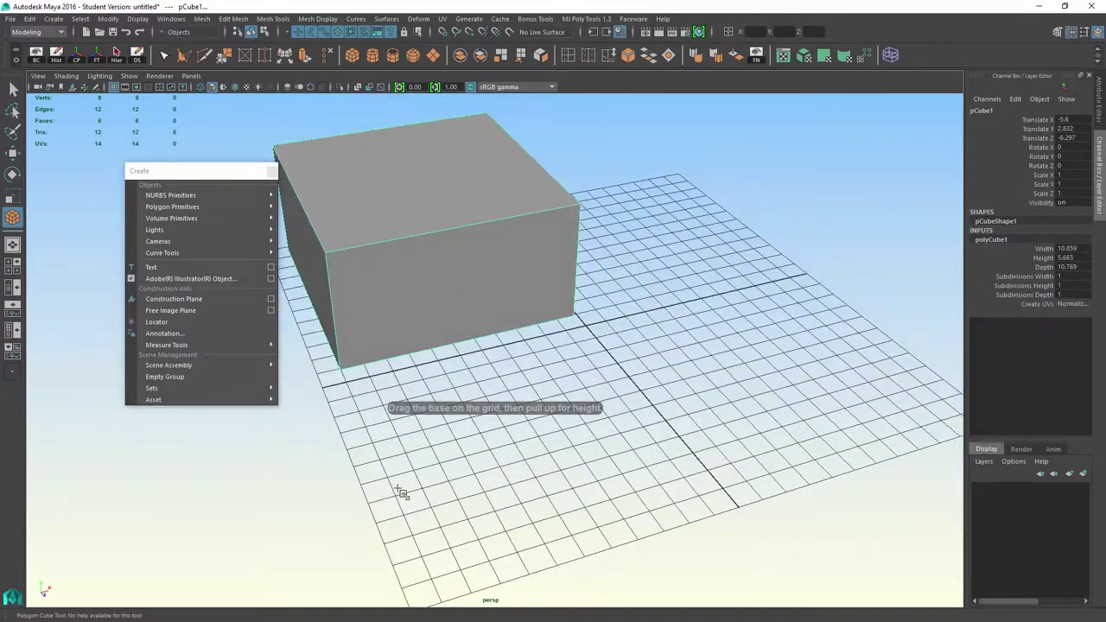
left_click_drag(395, 485, 522, 394)
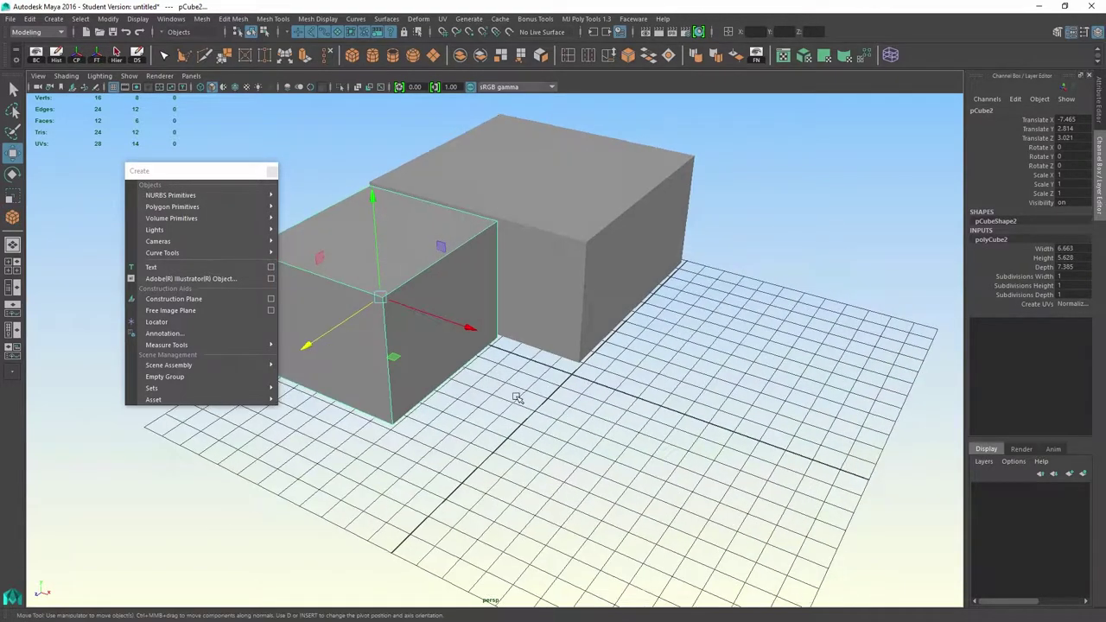
Step: Draw two more cubes interactively: about 9.10 x 9.65 x 5.31 high near the grid centre, and about 8.54 x 7.83 x 5.57 high at positive X, negative Z
mouse_move(515, 355)
left_mouse_down("alt")
mouse_move(513, 343)
mouse_move(506, 353)
left_mouse_up("alt")
key("g")
left_click_drag(534, 495, 468, 532, "alt")
scroll(449, 546, "down", 3)
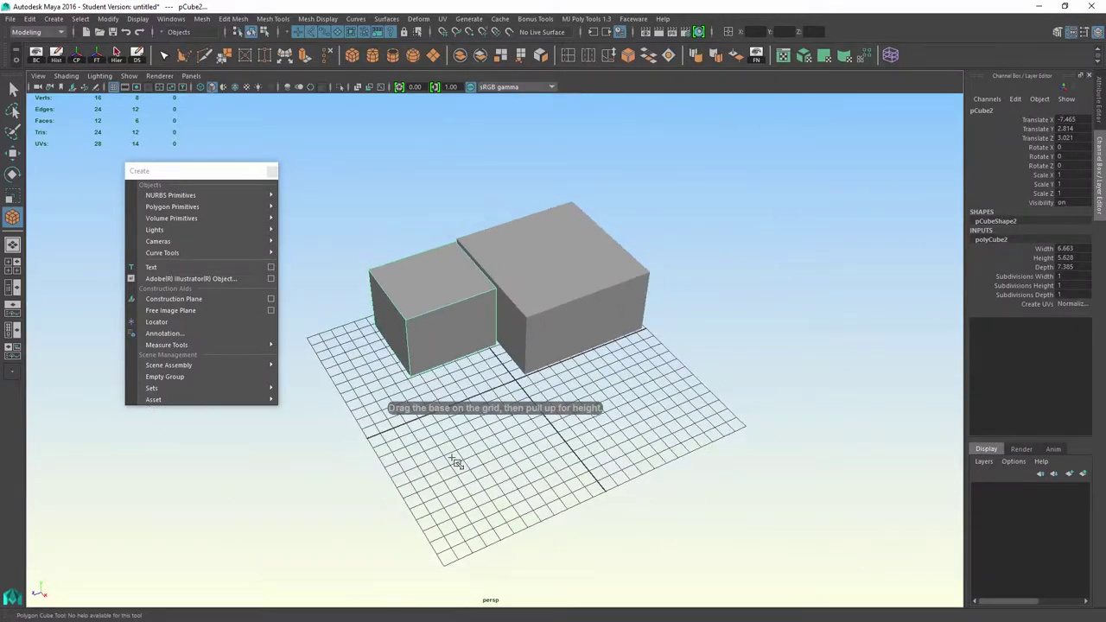
left_click_drag(439, 470, 529, 391)
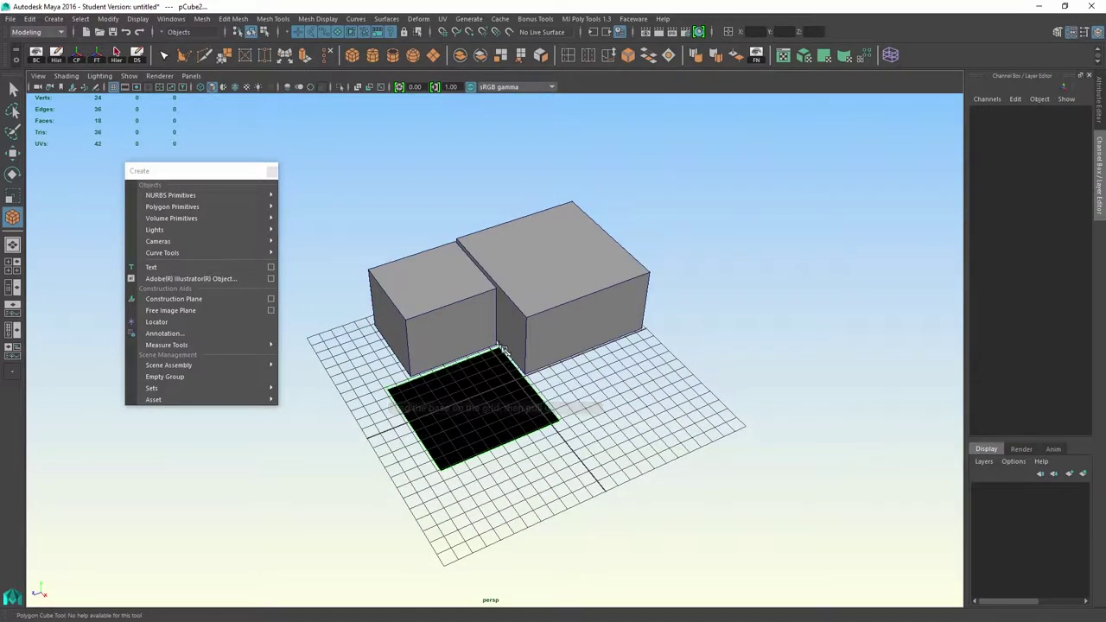
left_click_drag(492, 374, 550, 460)
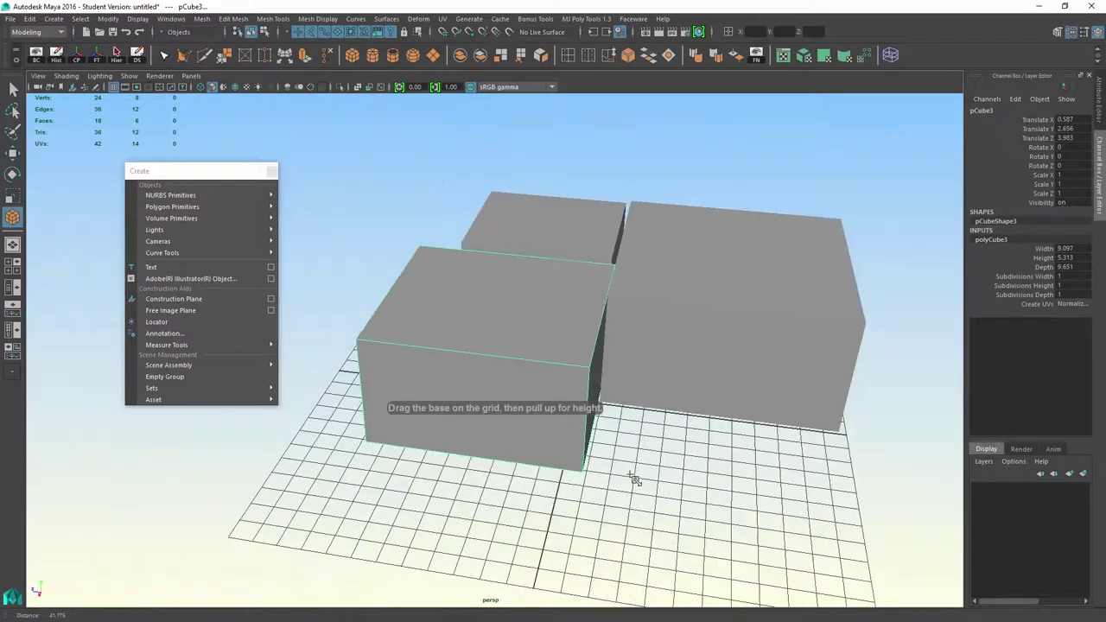
left_click_drag(644, 557, 809, 384)
Step: Turn on backface culling for the viewport shading and leave all other shading options as they are
left_click(67, 76)
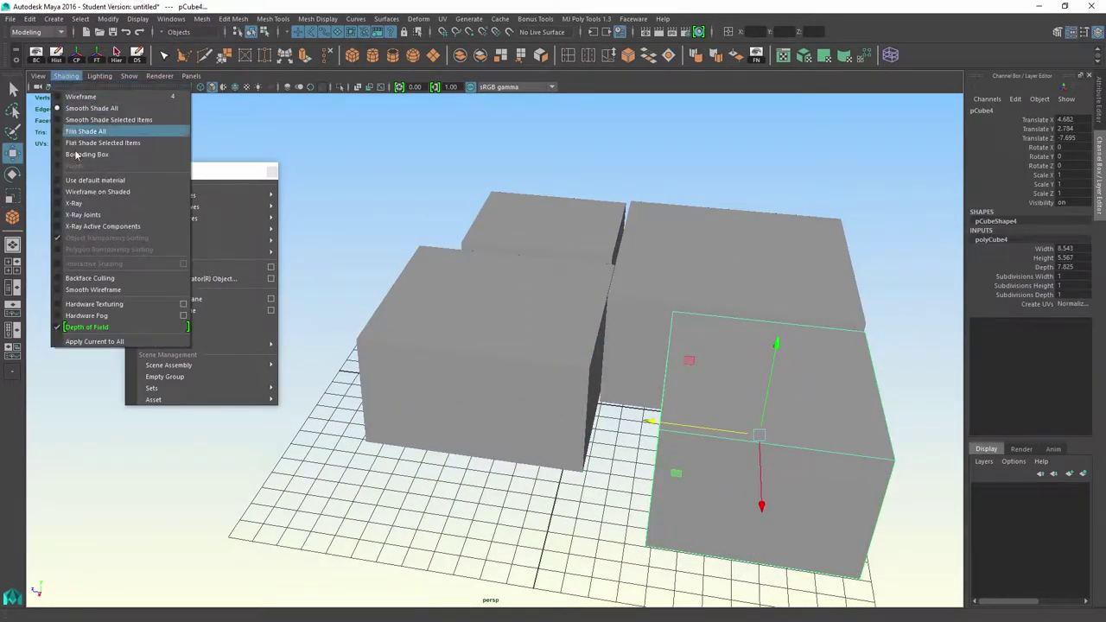
left_click(297, 150)
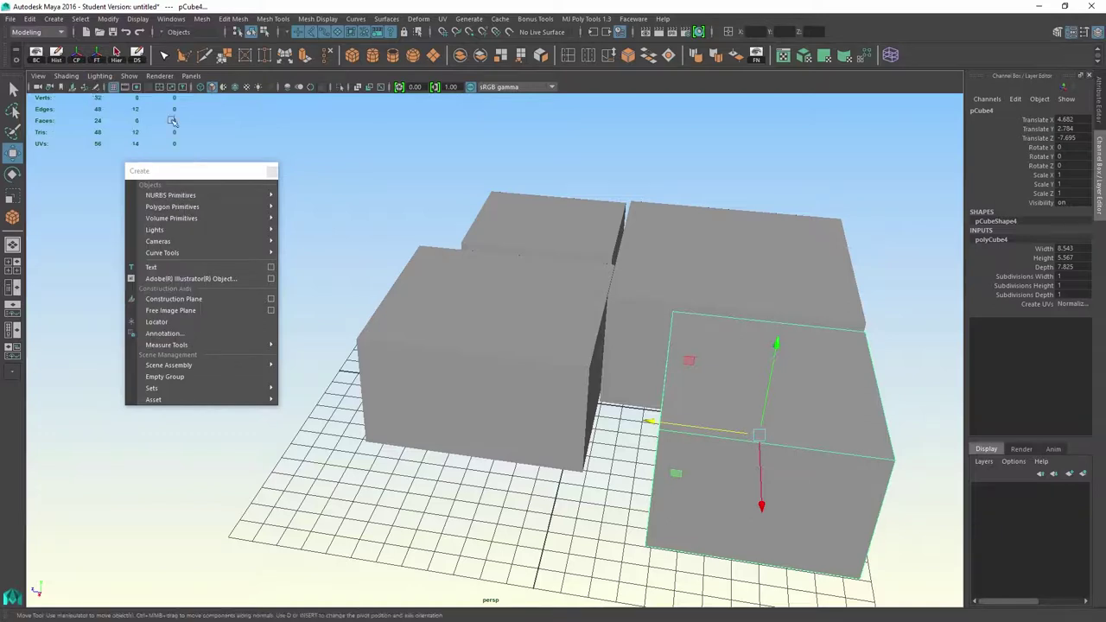
left_click(66, 77)
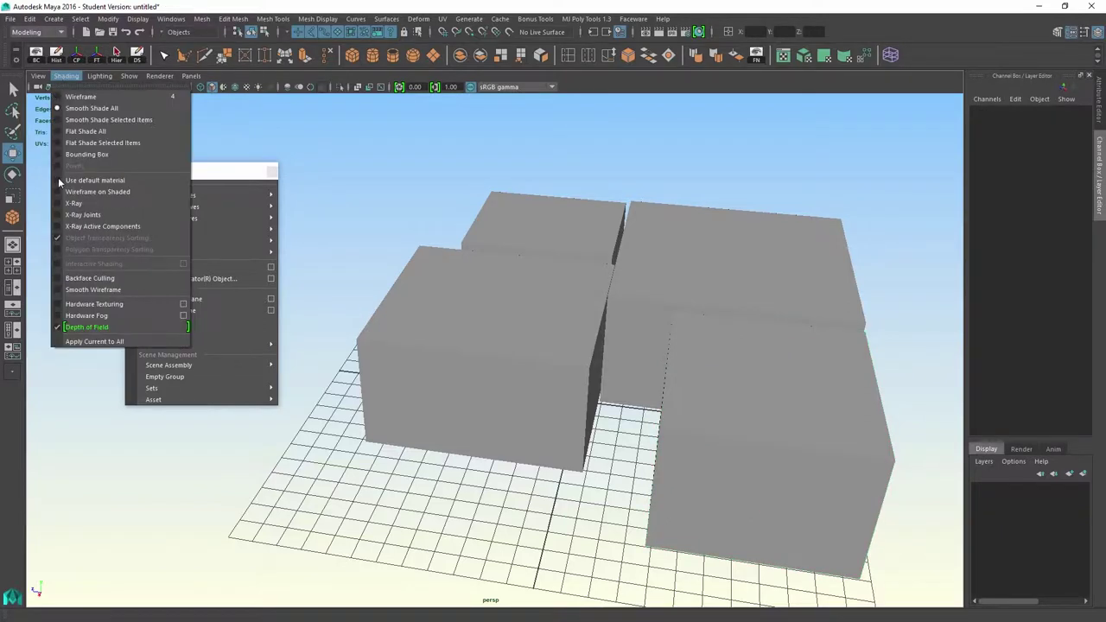
left_click(55, 281)
left_click(69, 76)
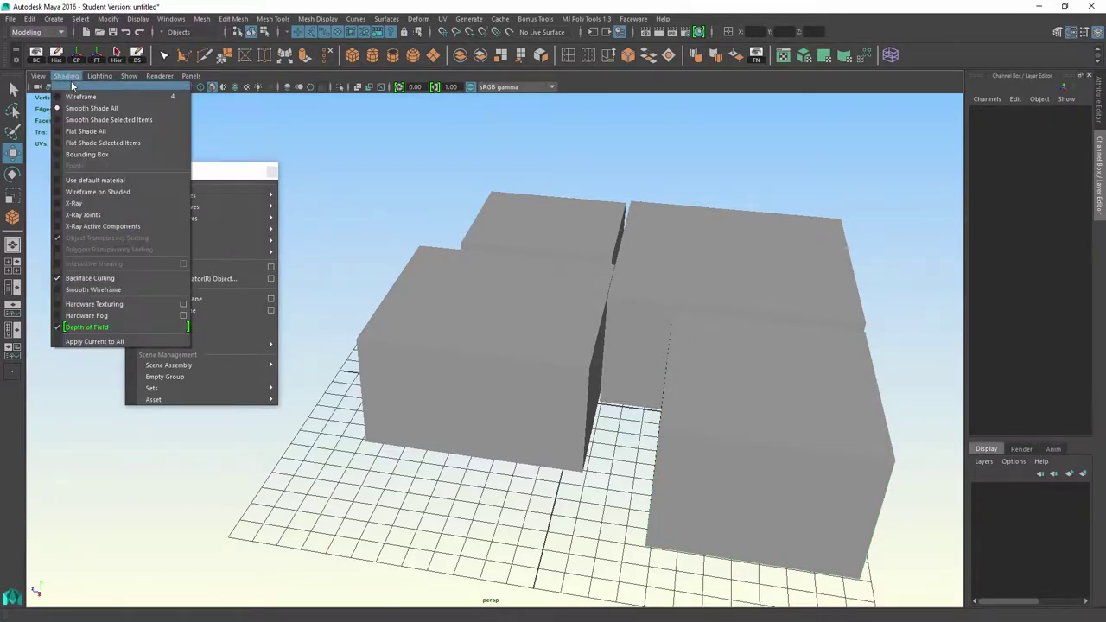
mouse_move(279, 240)
left_mouse_down("alt")
mouse_move(353, 178)
mouse_move(431, 163)
left_mouse_up("alt")
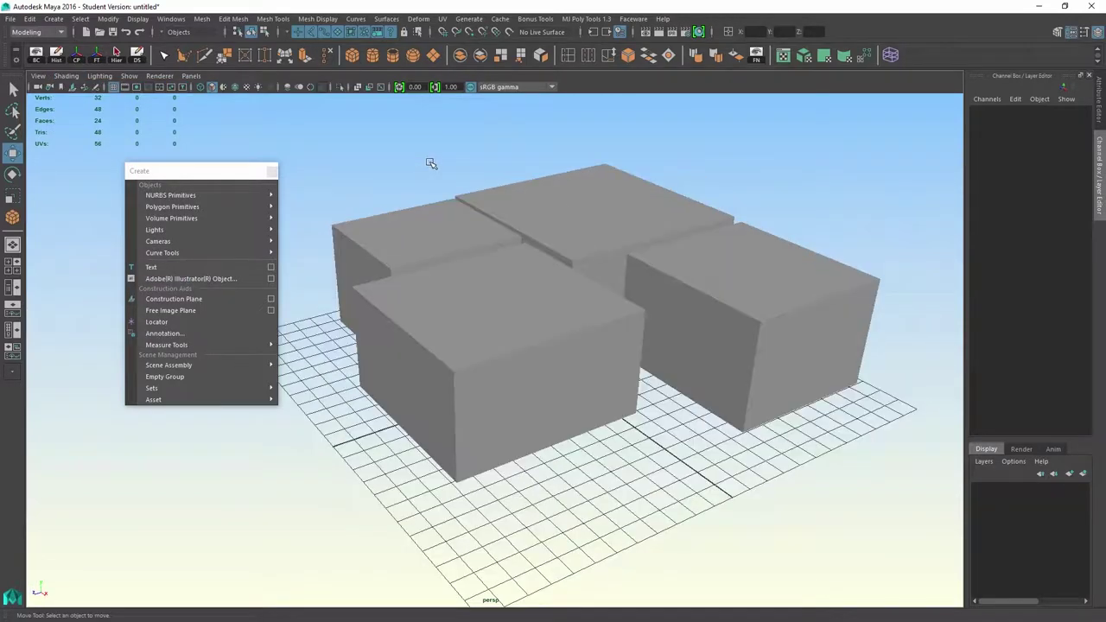
Step: Delete the top face of the cube nearest the grid centre, working in face mode
left_click_drag(731, 354, 733, 355)
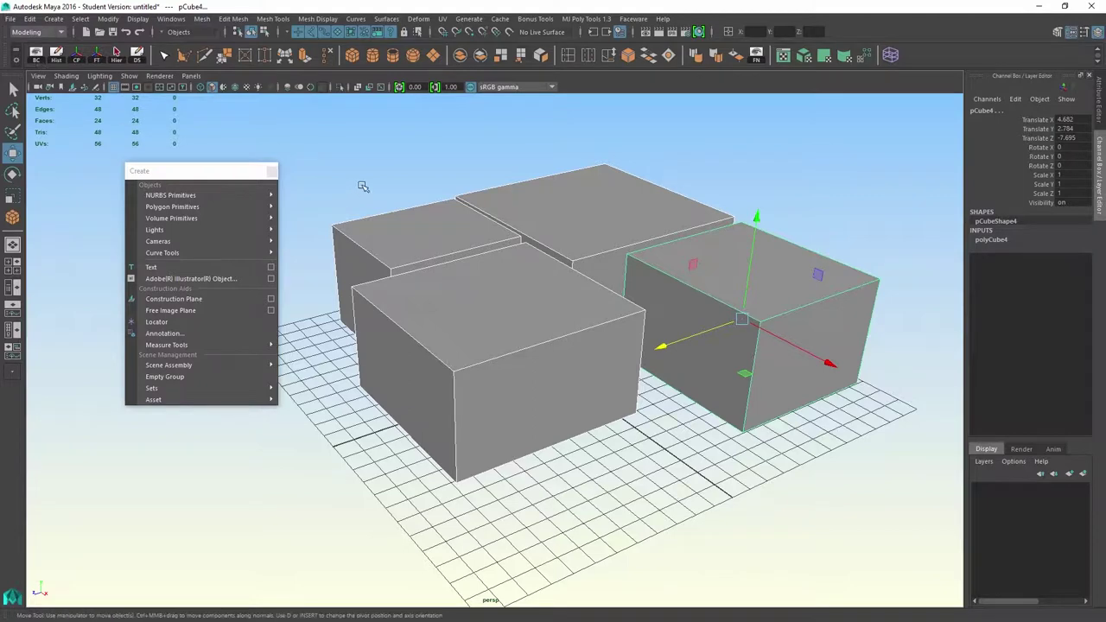
left_click(810, 347)
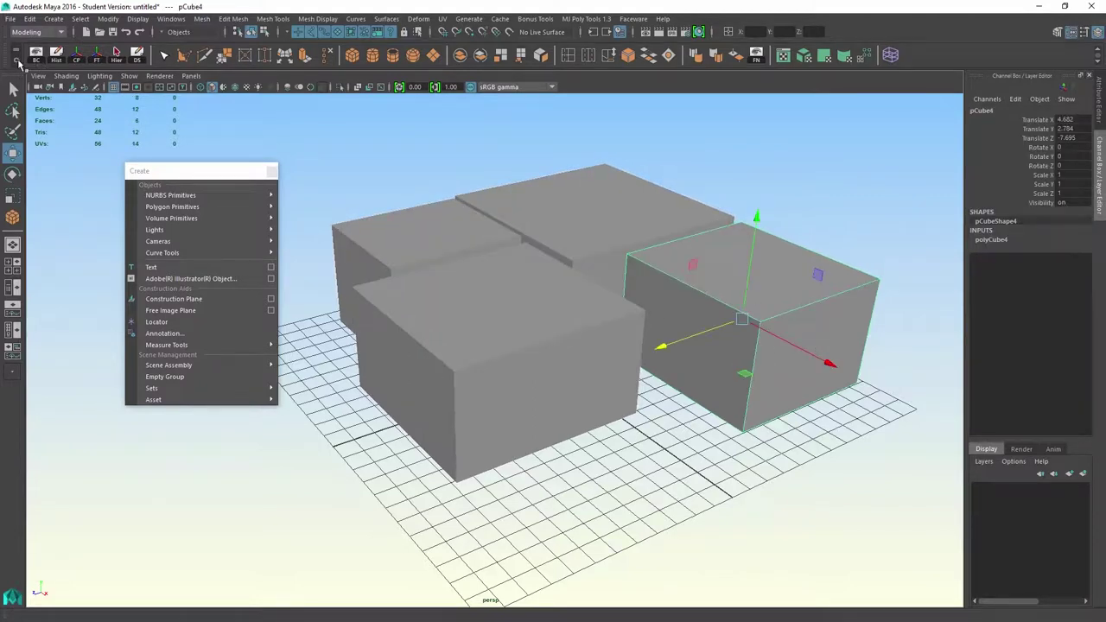
left_click(554, 352)
left_click_drag(581, 364, 603, 370, "alt")
right_click_drag(505, 268, 506, 294)
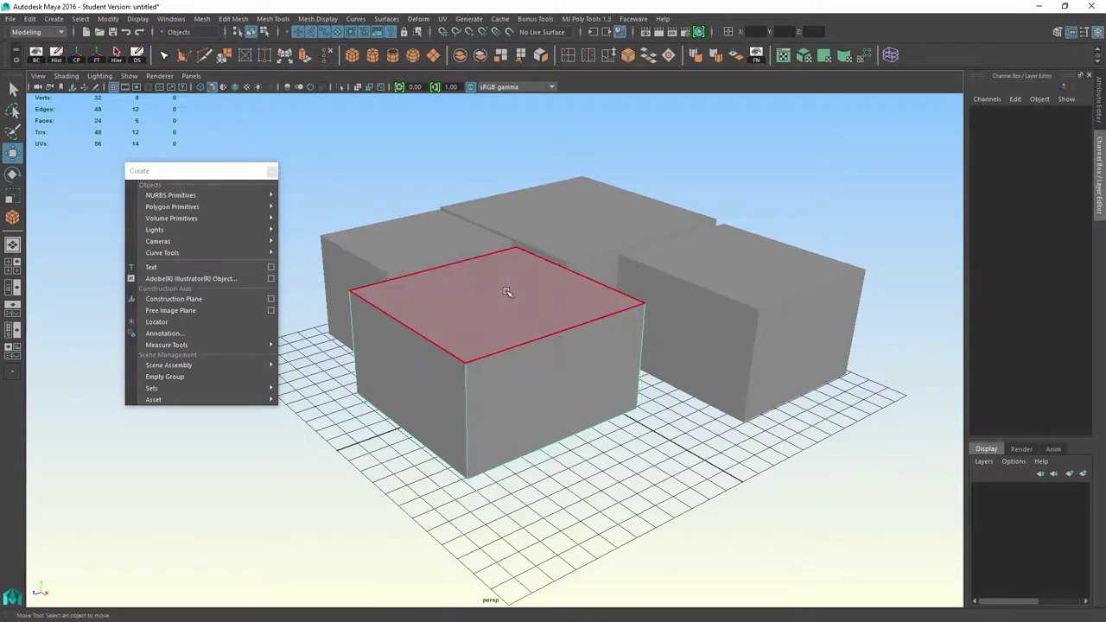
left_click(507, 289)
key("Delete")
Step: Delete the top face of the smallest cube, at negative X and positive Z
left_click_drag(506, 322, 540, 250, "alt")
left_click(526, 227)
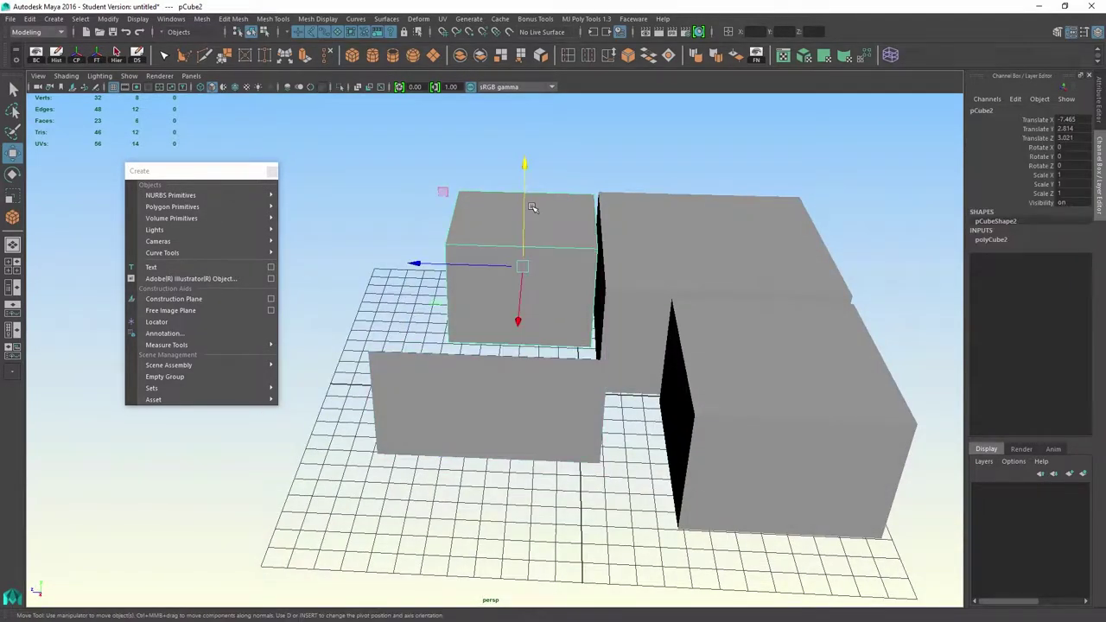
right_click_drag(536, 209, 538, 227)
left_click(540, 225)
key("Delete")
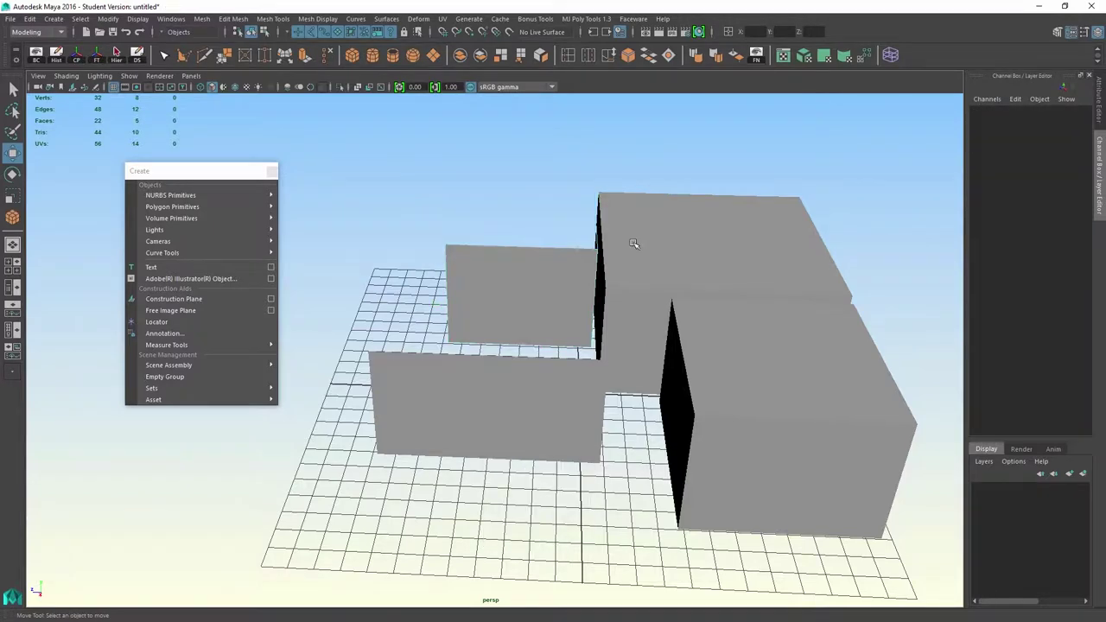
Step: Delete the top face of the largest cube, in the negative X, negative Z quadrant
left_click(649, 237)
right_click_drag(649, 236, 650, 256)
left_click(651, 256)
key("Delete")
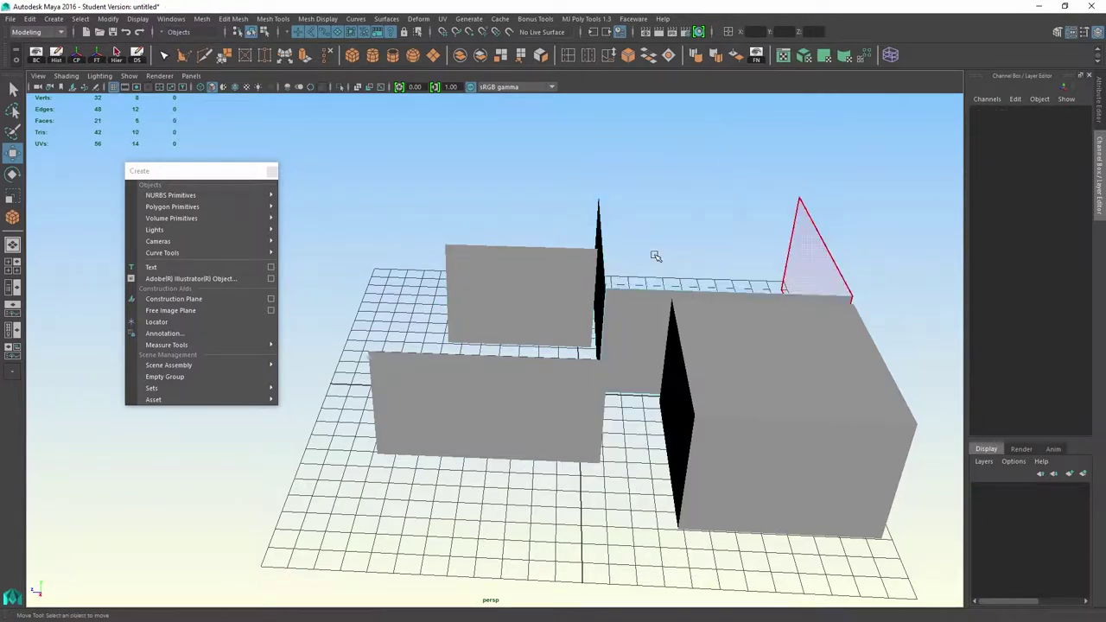
Step: Delete the top face of the last closed cube, at positive X and negative Z
left_click(648, 268)
left_click_drag(827, 388, 735, 252, "alt")
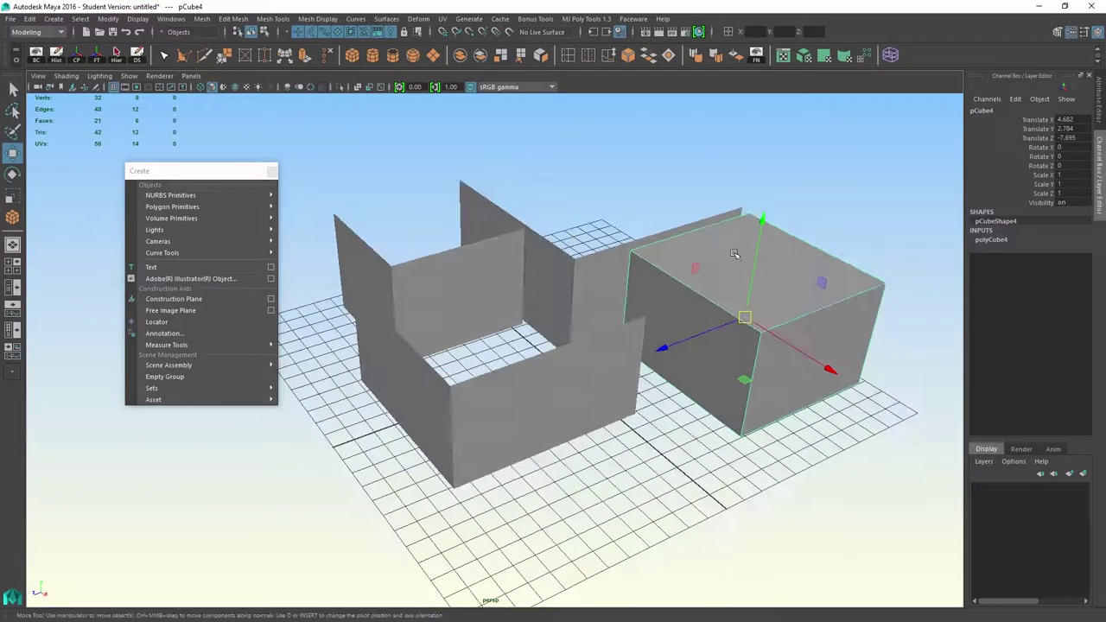
right_click_drag(736, 252, 736, 280)
left_click(734, 274)
key("Delete")
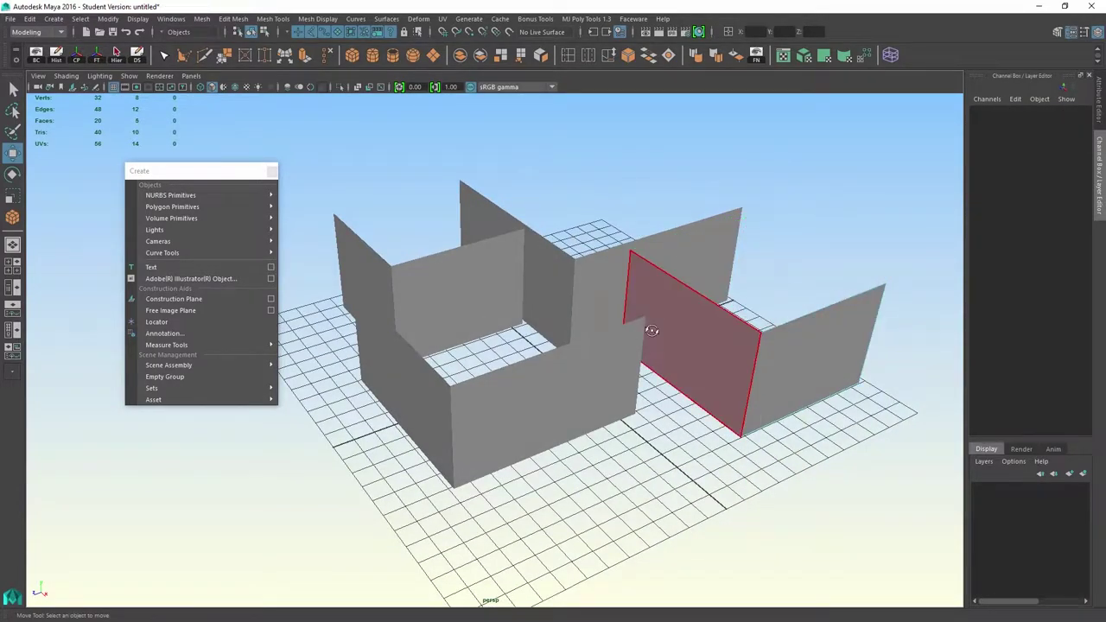
Step: Move the floating Create menu clear of the model and inspect the open cubes' walls from several angles
left_click_drag(652, 331, 647, 439, "alt")
scroll(530, 319, "up", 5)
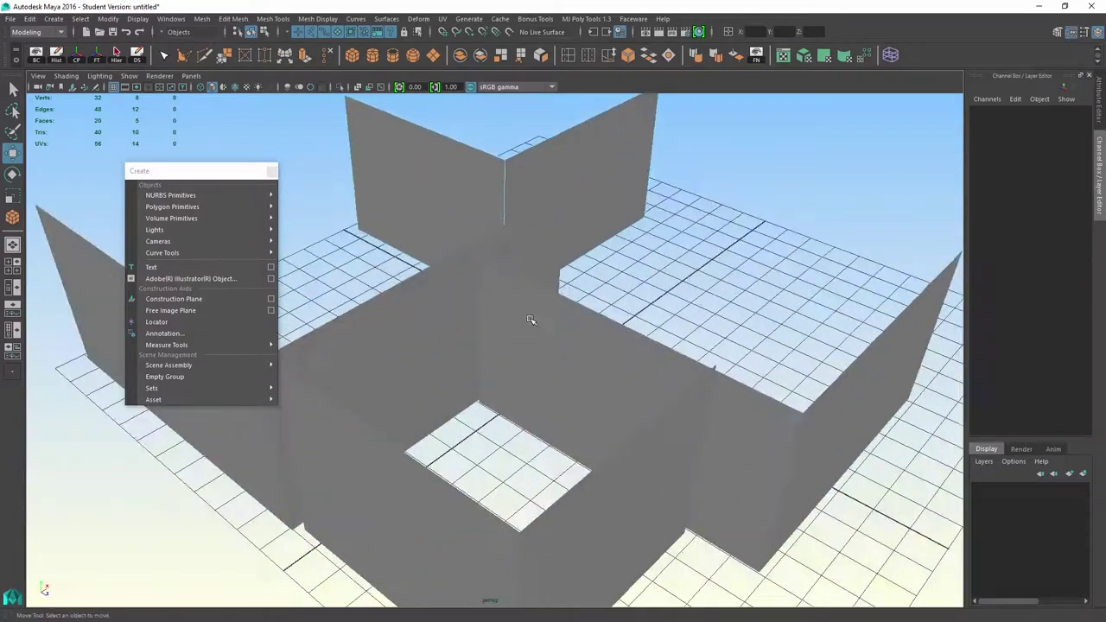
left_click_drag(225, 171, 136, 195)
left_click_drag(217, 240, 691, 325, "alt")
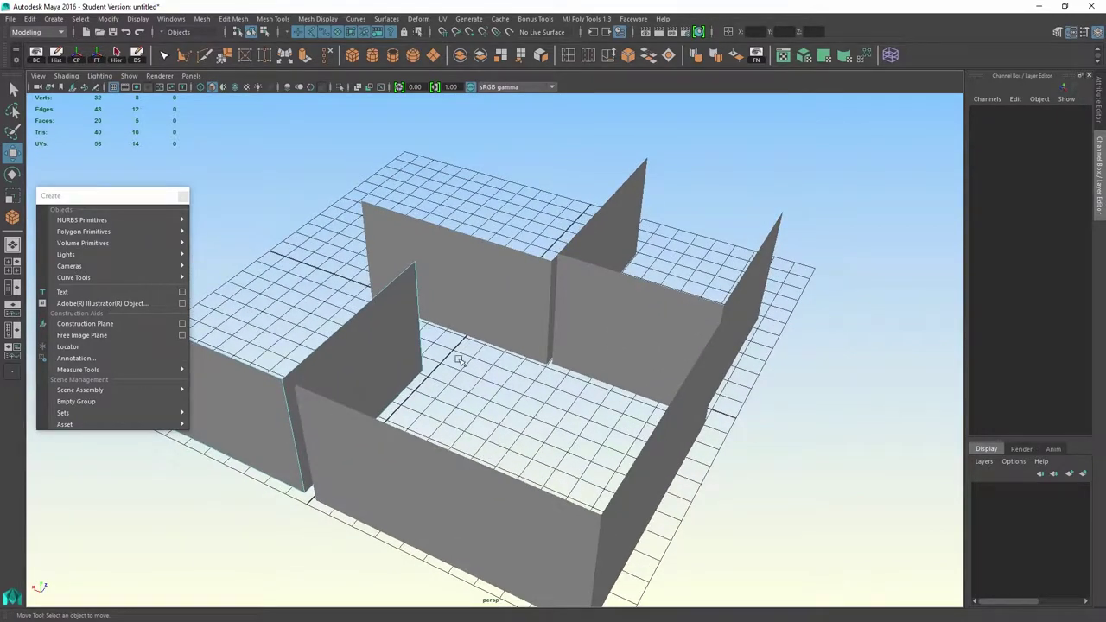
left_click_drag(459, 359, 487, 403, "alt")
Step: Return to object mode, move the largest open cube off the grid to about X -22.66, and frame it for inspection from several sides
right_click_drag(481, 278, 484, 334)
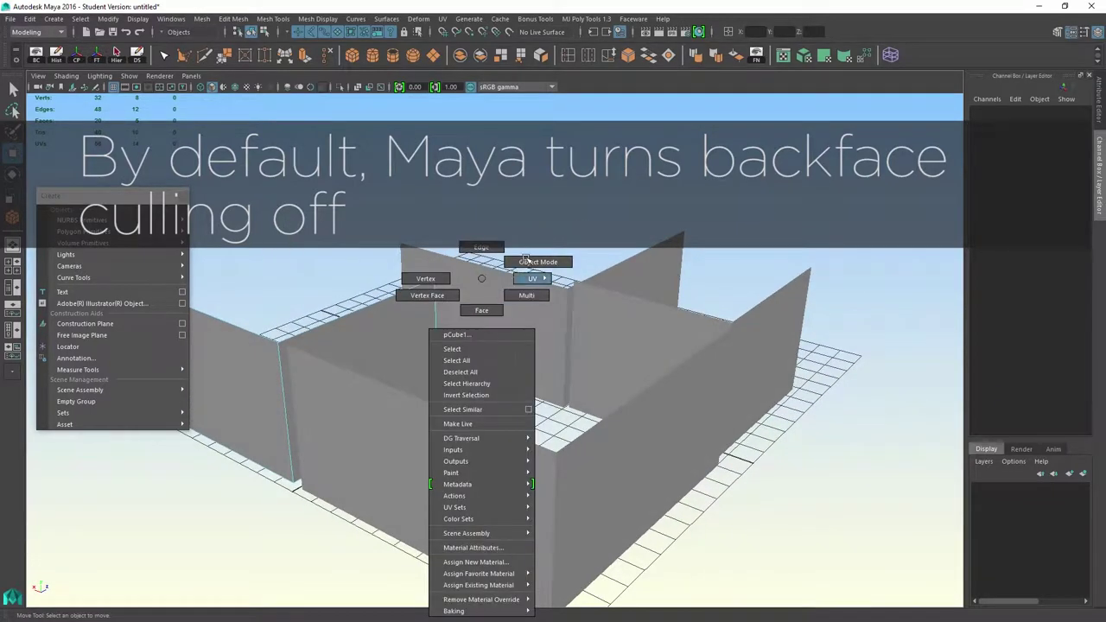
right_click_drag(525, 260, 536, 261)
left_click_drag(599, 519, 754, 458, "alt")
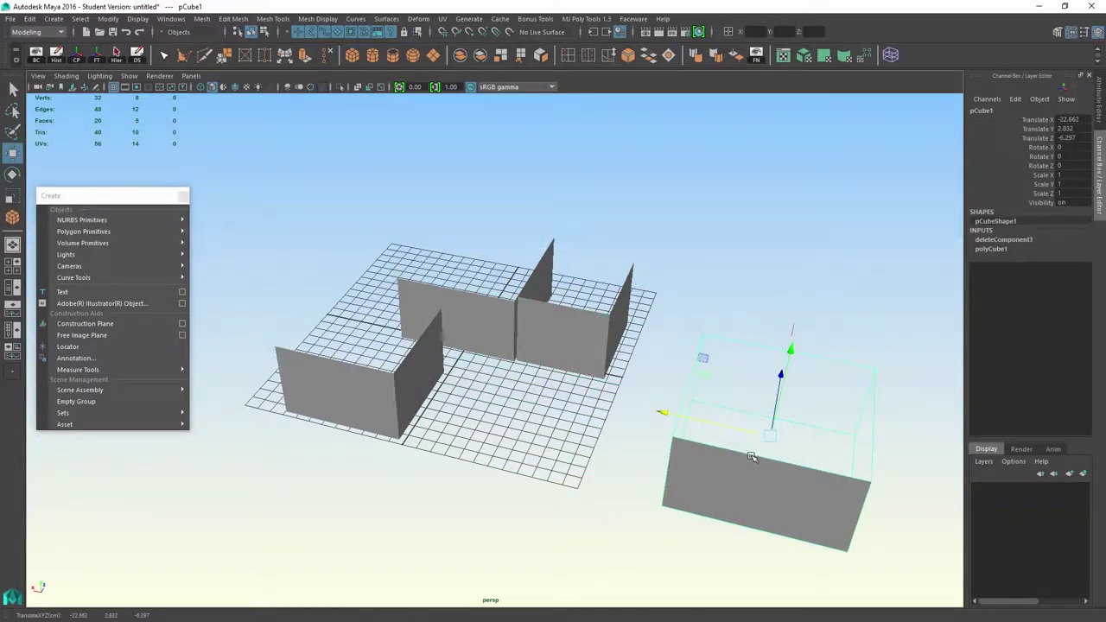
key("f")
left_click_drag(691, 444, 499, 394, "alt")
left_click_drag(560, 423, 523, 426, "alt")
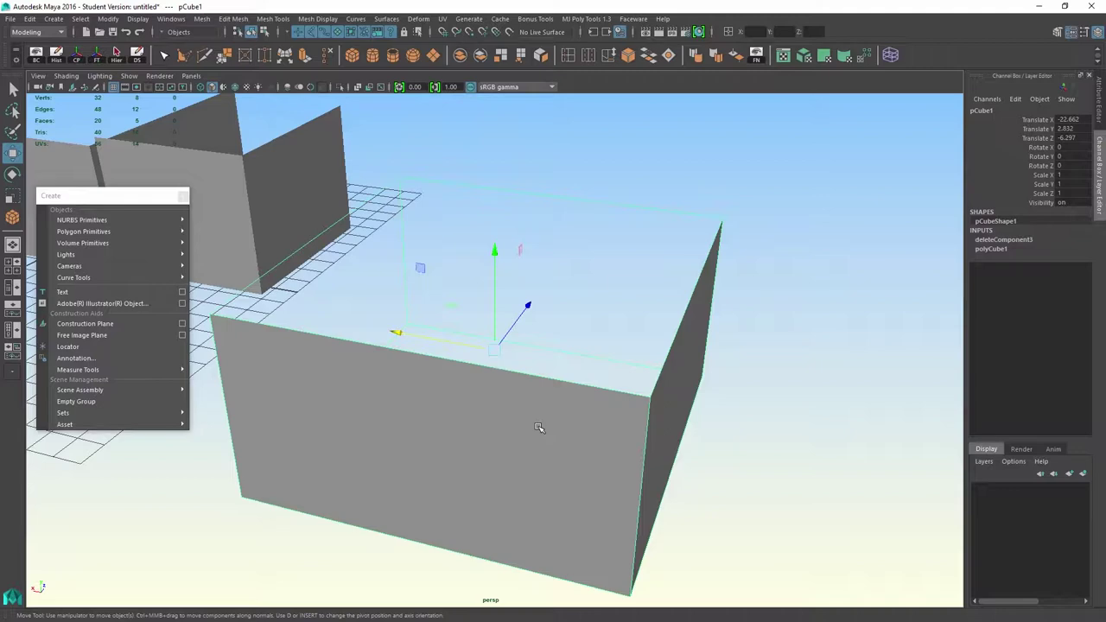
left_click_drag(539, 428, 490, 425, "alt")
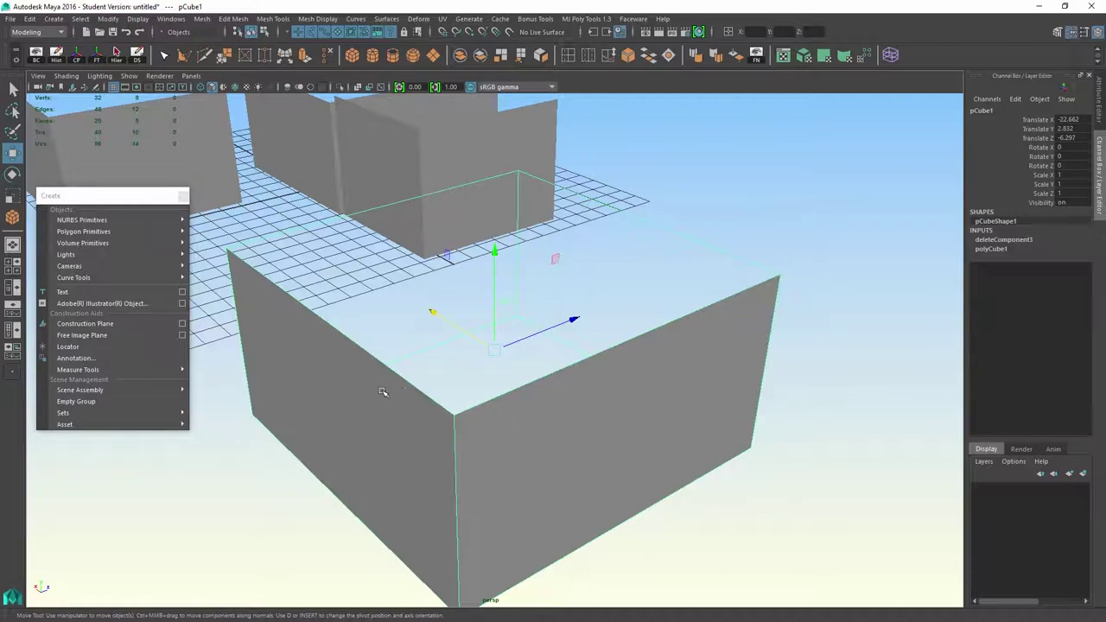
mouse_move(409, 399)
left_mouse_down("alt")
mouse_move(386, 429)
mouse_move(360, 432)
mouse_move(414, 388)
left_mouse_up("alt")
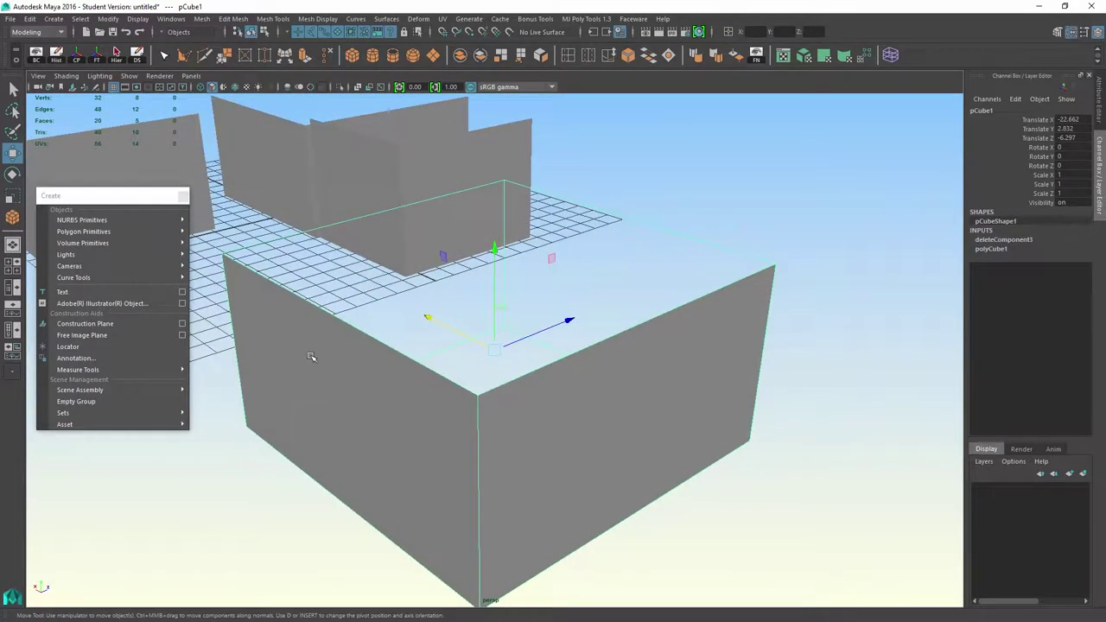
Step: In face mode, select the large cube's negative Z side wall and nudge it slightly outward along Z
right_click_drag(312, 357, 313, 311)
left_click_drag(484, 443, 419, 437, "alt")
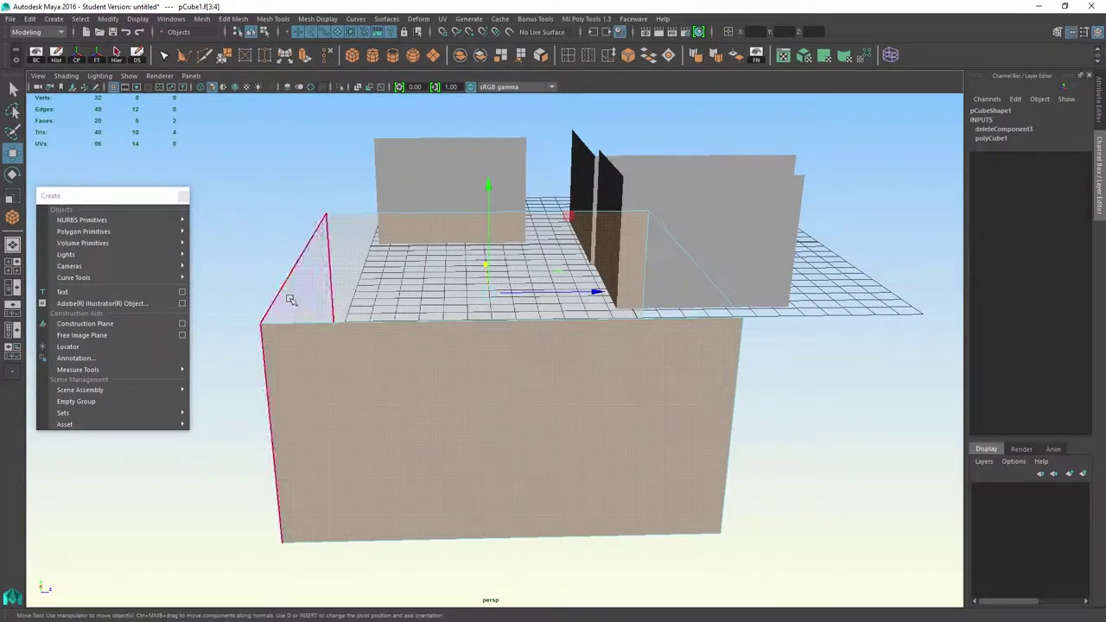
left_click(291, 300)
left_click_drag(302, 301, 329, 364, "alt")
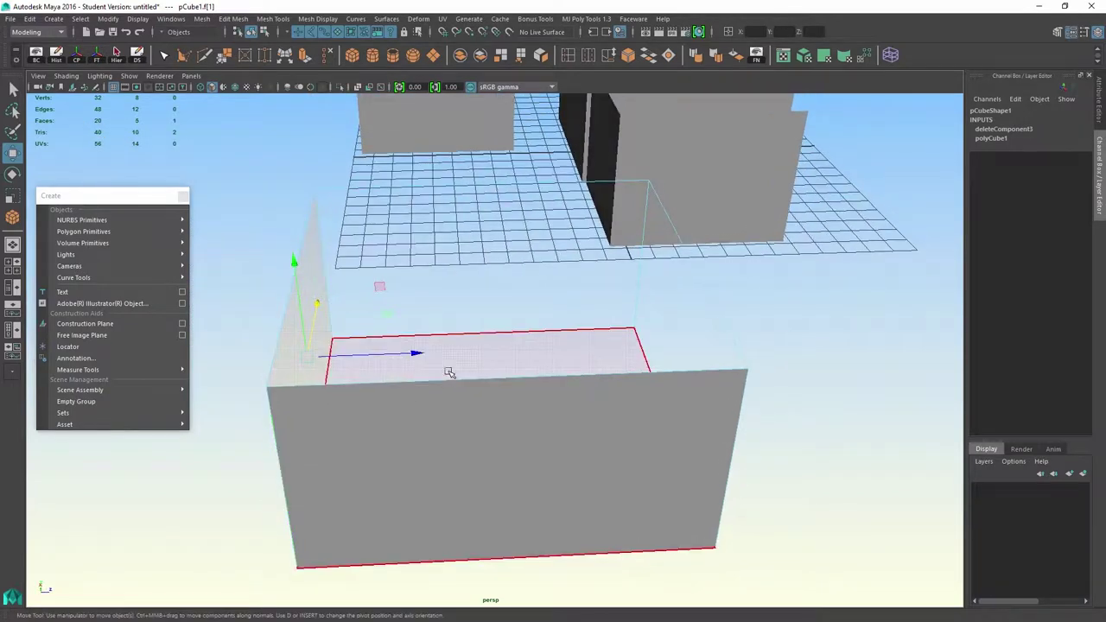
key("Delete")
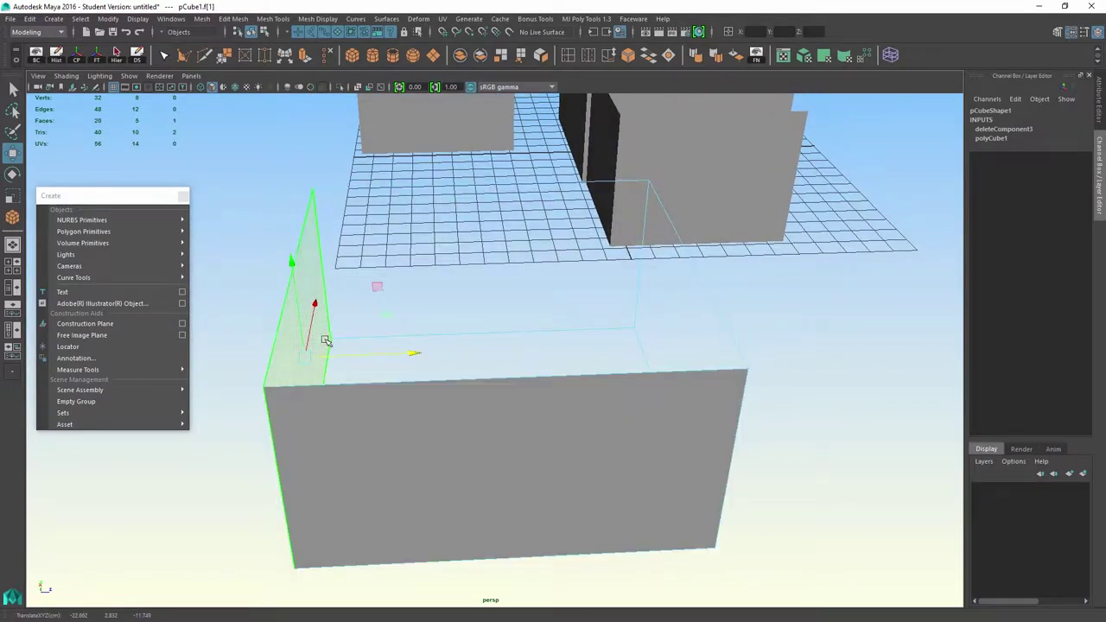
Step: Duplicate the large open cube almost in place at Z -6.214, reverse the copy's face normals, and return to object mode
right_click_drag(324, 275, 373, 259)
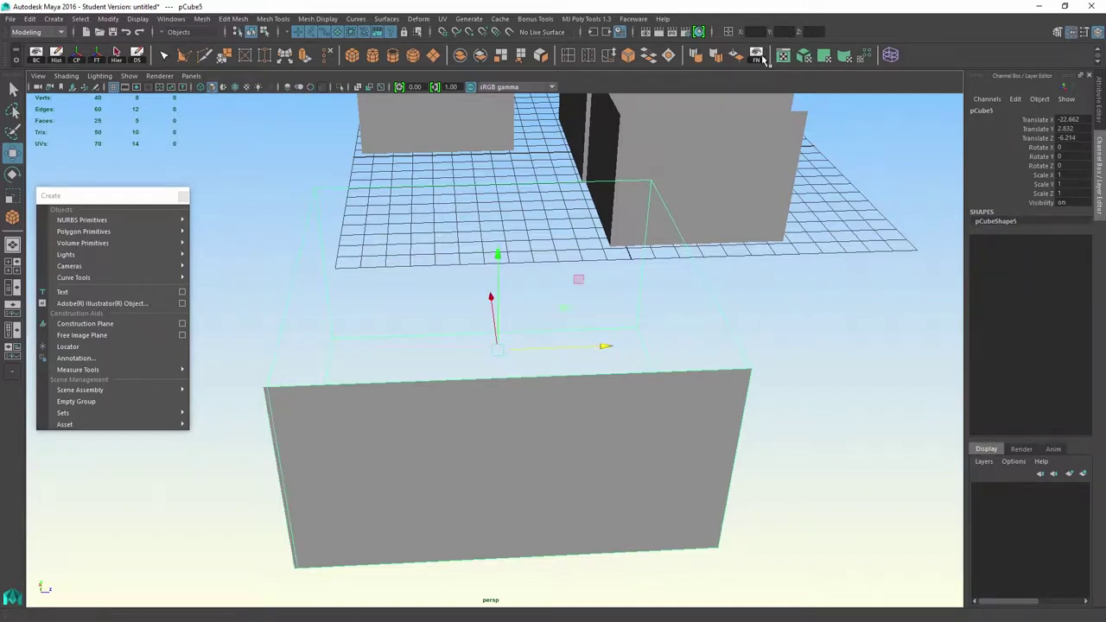
left_click(715, 57)
left_click_drag(581, 143, 500, 171, "alt")
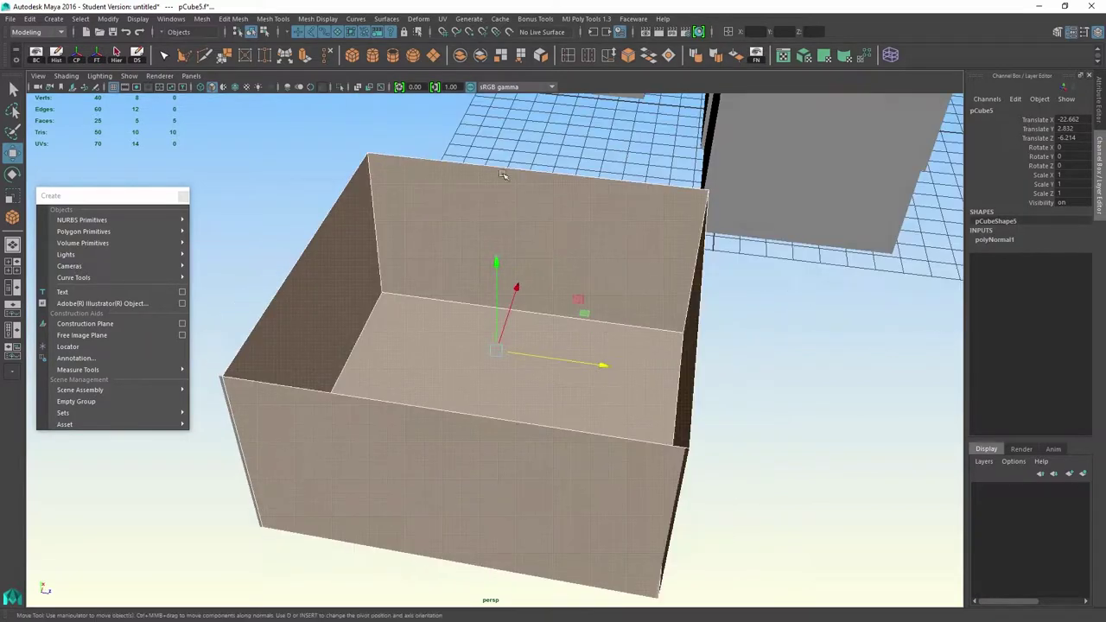
right_click_drag(331, 199, 368, 176)
left_click(400, 258)
Step: Inspect the reversed-normal copy from several sides, and delete both overlapping large cubes beside the grid
left_click_drag(305, 296, 384, 271, "alt")
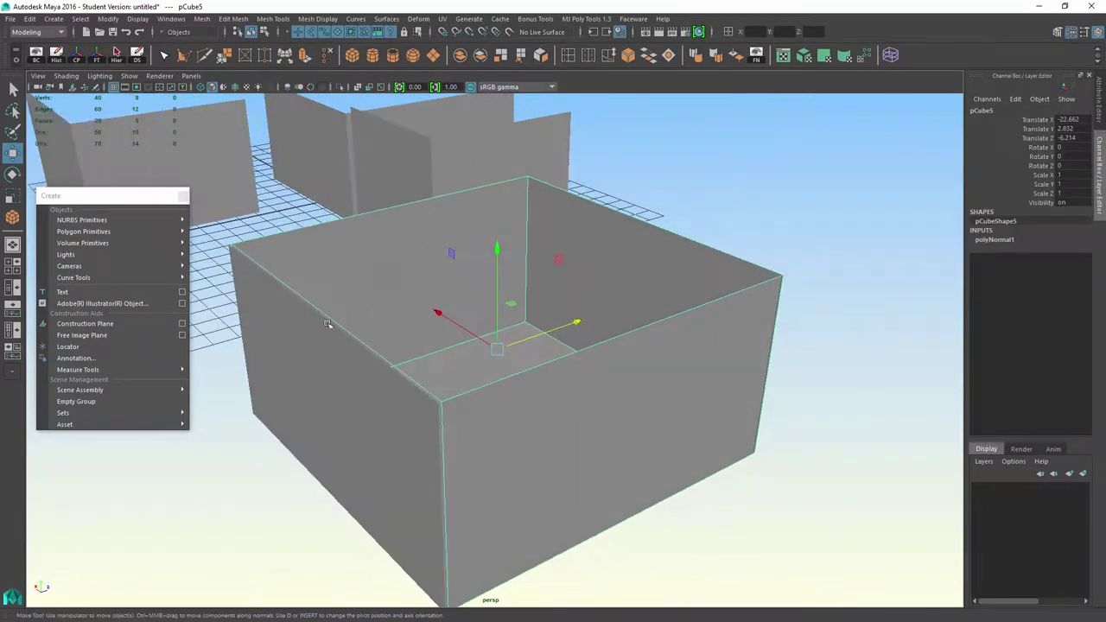
left_click_drag(299, 376, 603, 293, "alt")
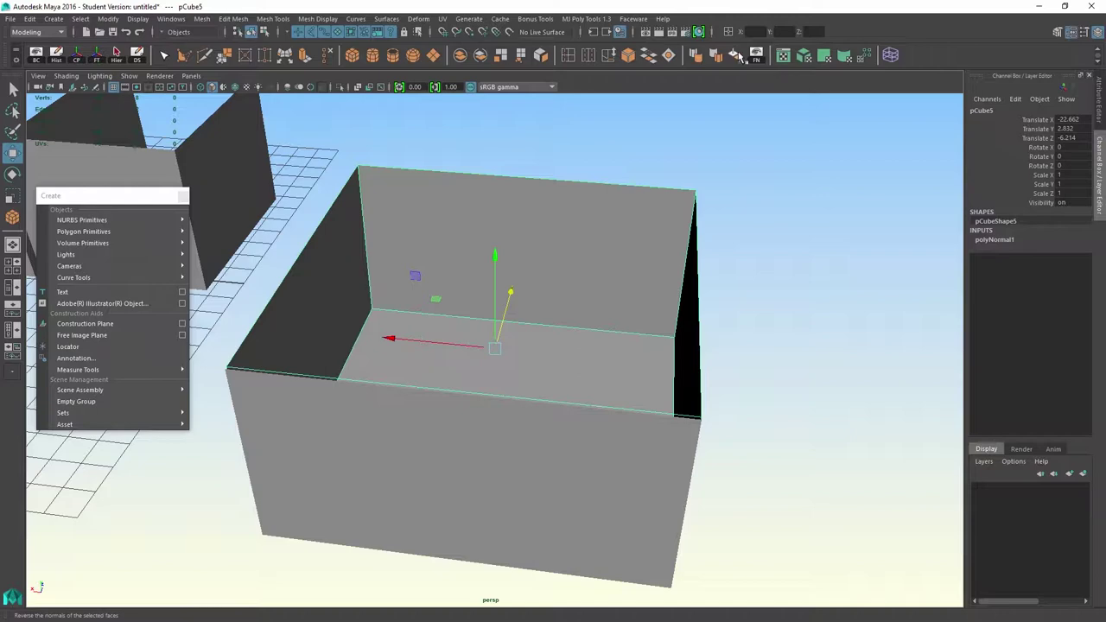
left_click_drag(739, 93, 654, 213, "alt")
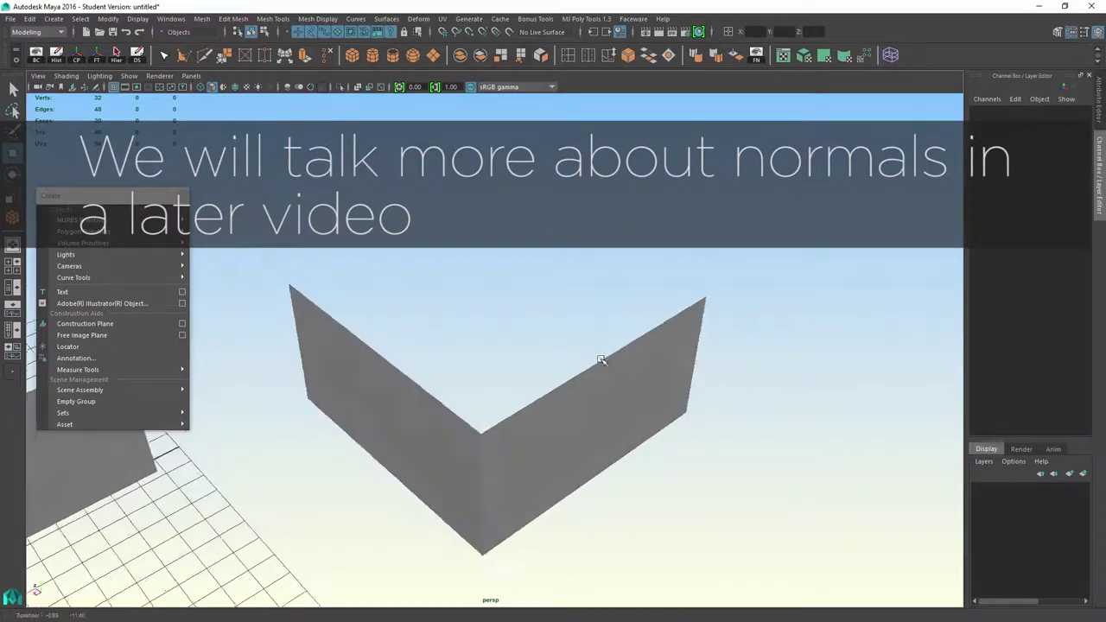
right_click_drag(605, 358, 504, 366, "alt")
left_click_drag(504, 365, 524, 424, "alt")
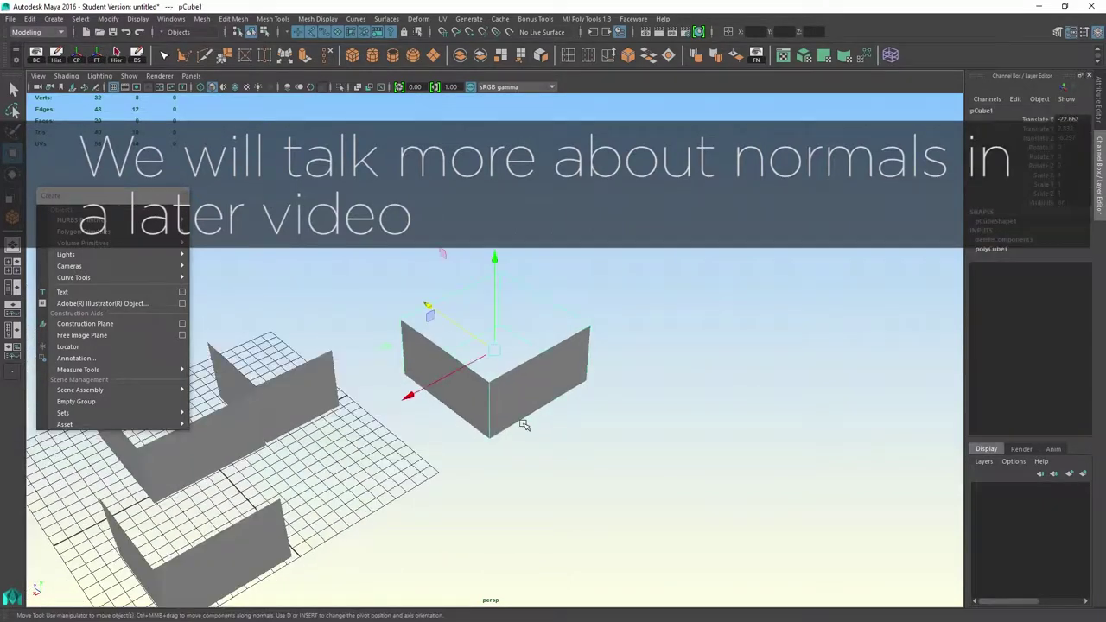
right_click_drag(523, 424, 406, 385, "alt")
key("Delete")
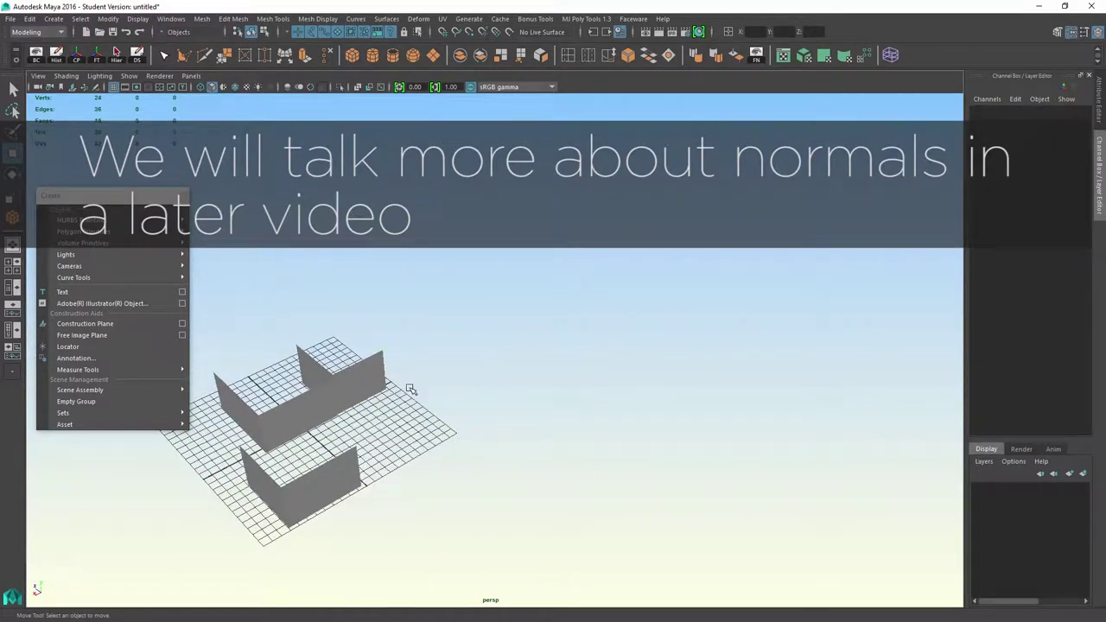
Step: Delete two of the three open cubes on the grid, pCube4 and the unnamed neighbour of pCube3, keeping only pCube3
left_click_drag(410, 389, 575, 444, "alt")
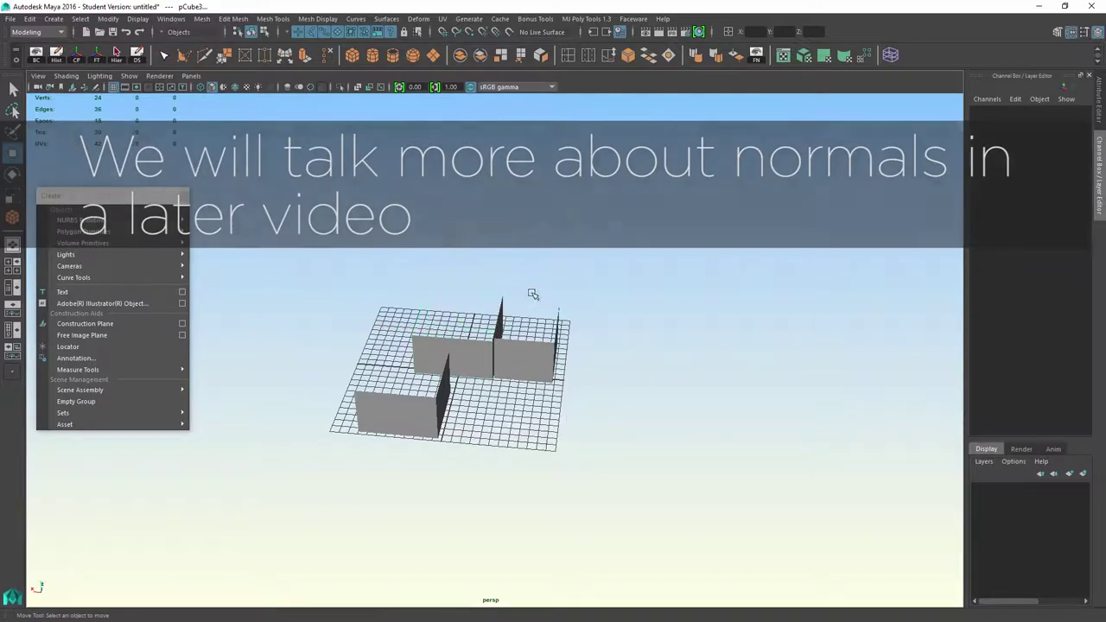
left_click(540, 362)
key("Delete")
left_click(379, 413)
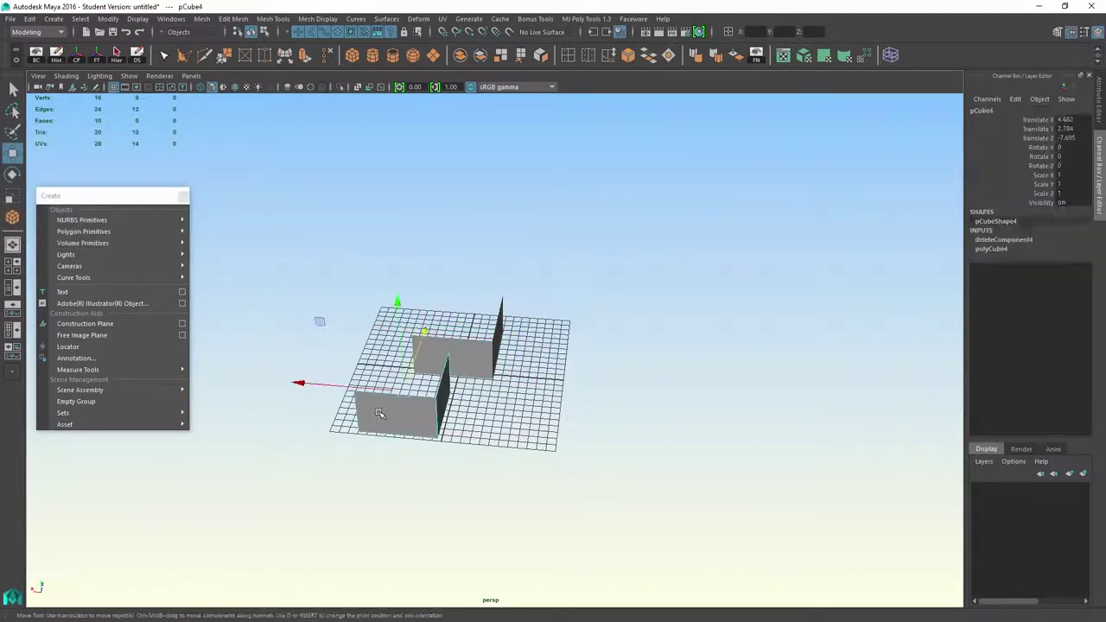
key("Delete")
Step: Select the remaining open cube and turn off backface culling in the viewport to view its interior from above
right_click_drag(432, 418, 856, 538, "alt")
left_click_drag(856, 538, 545, 424, "alt")
middle_click_drag(648, 453, 942, 497, "alt")
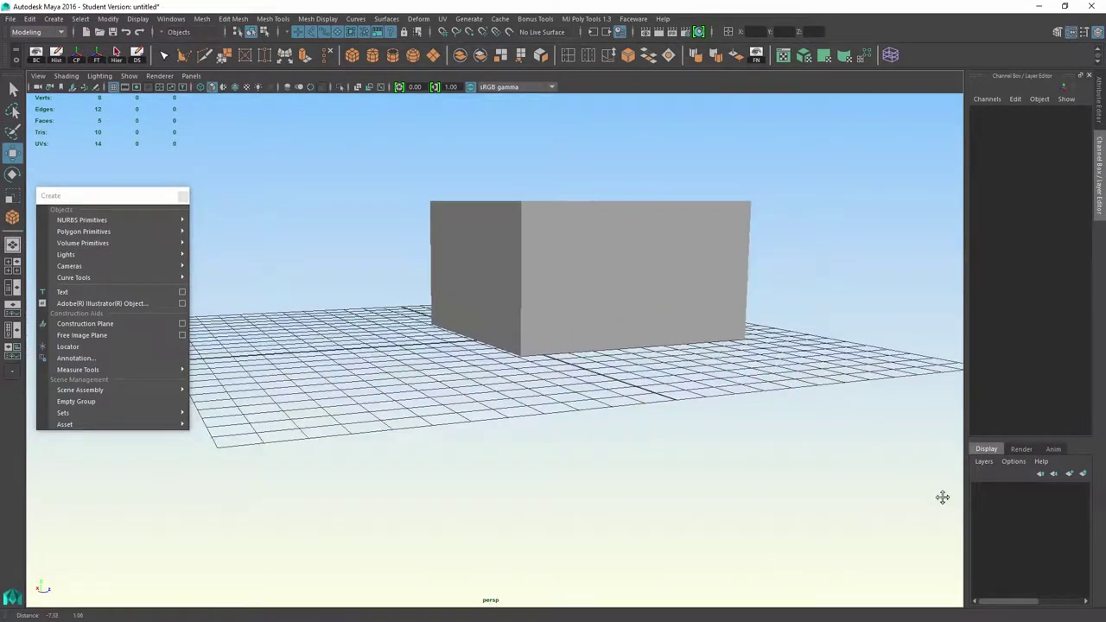
left_click_drag(642, 303, 664, 373, "alt")
left_click_drag(712, 419, 526, 282)
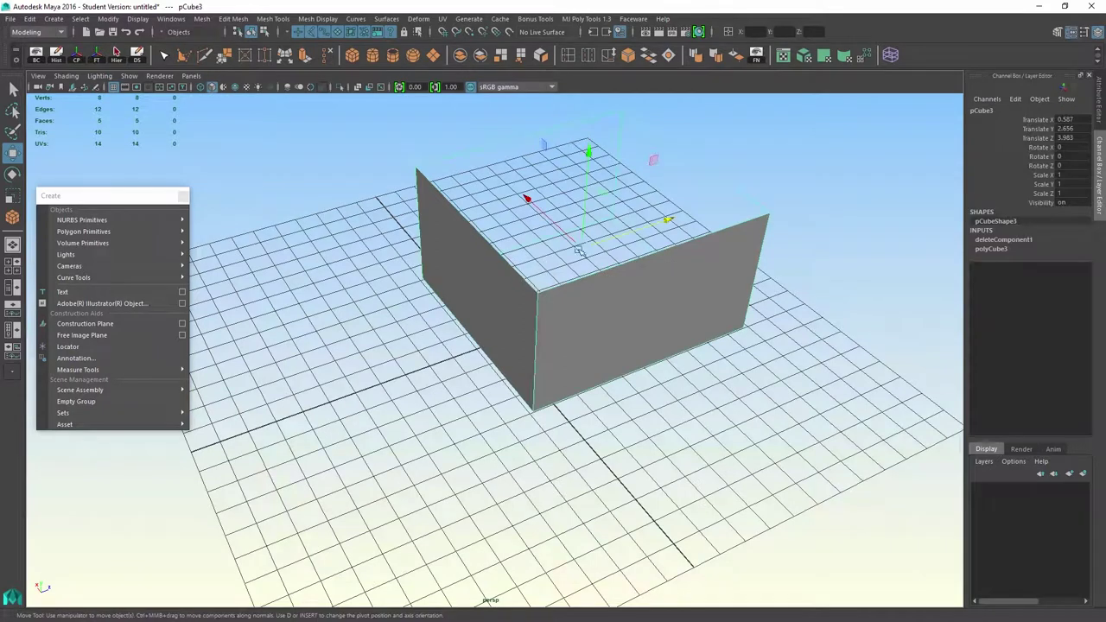
left_click(38, 75)
mouse_move(66, 75)
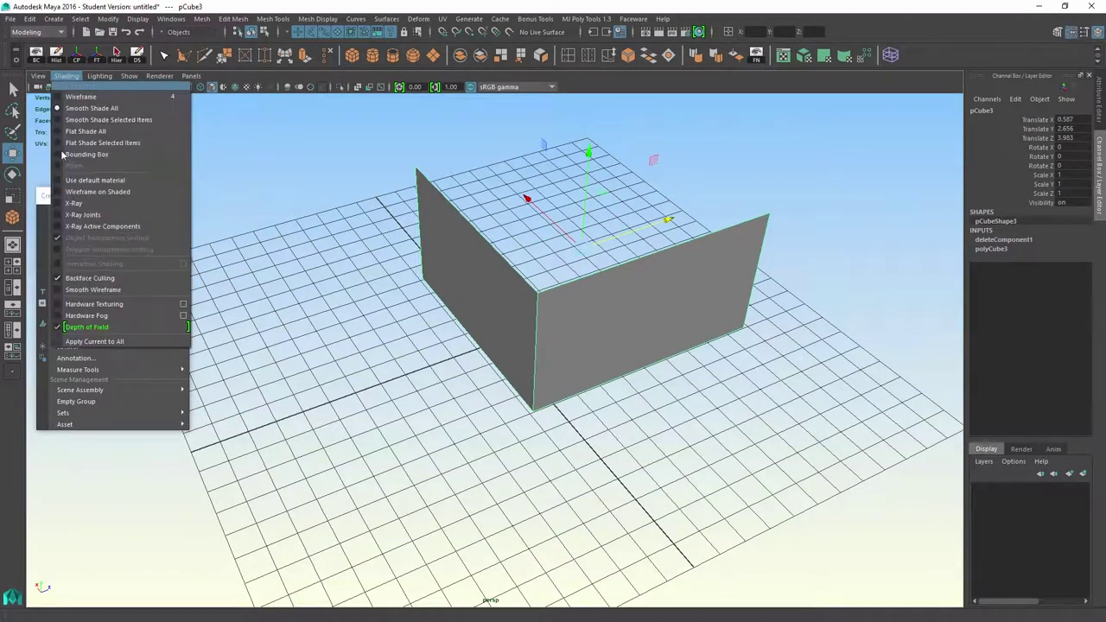
left_click(67, 277)
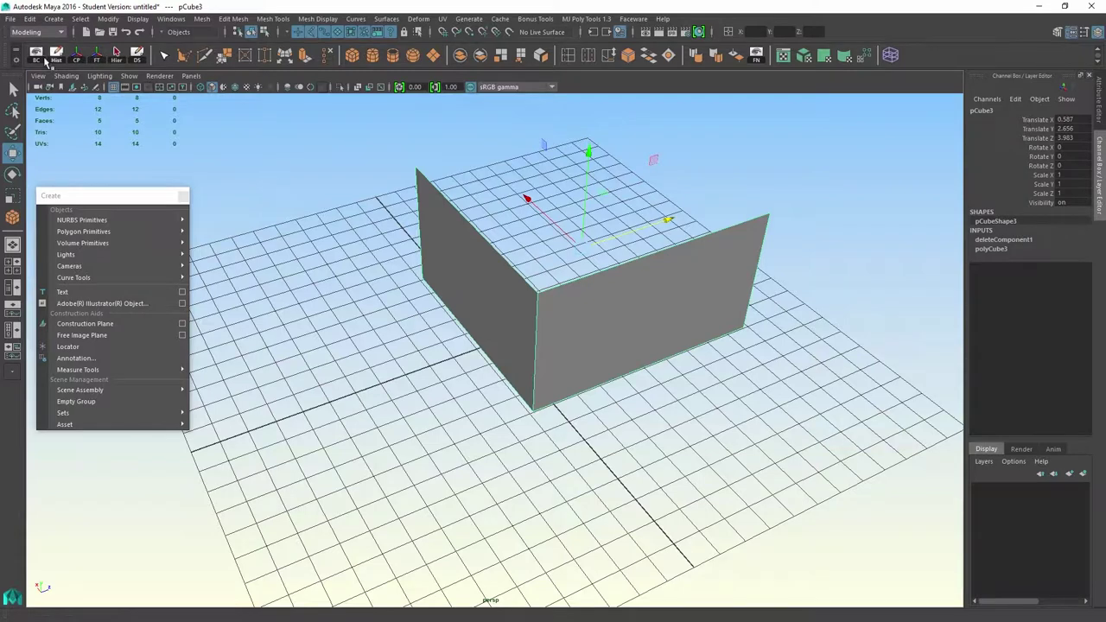
left_click(45, 60)
left_click(401, 261)
left_click_drag(401, 261, 386, 287, "alt")
left_click_drag(404, 135, 482, 220)
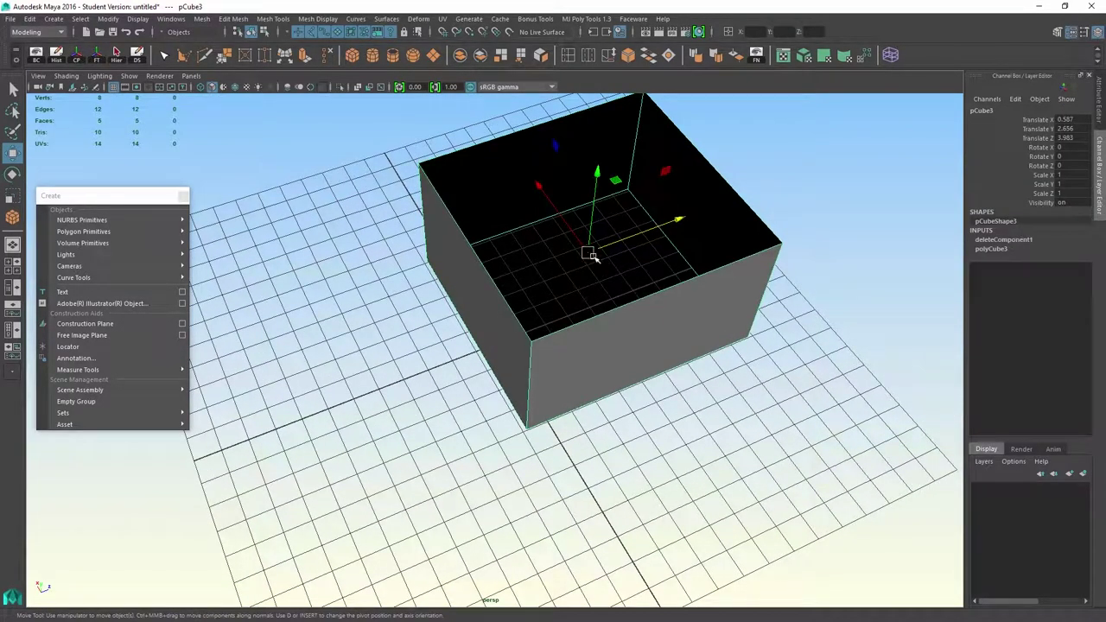
Step: Place the open cube at the world origin by setting its X, Y and Z translation to 0
left_click_drag(590, 254, 623, 351)
left_click(864, 467)
right_click_drag(864, 466, 938, 475, "alt")
left_click_drag(938, 476, 855, 472, "alt")
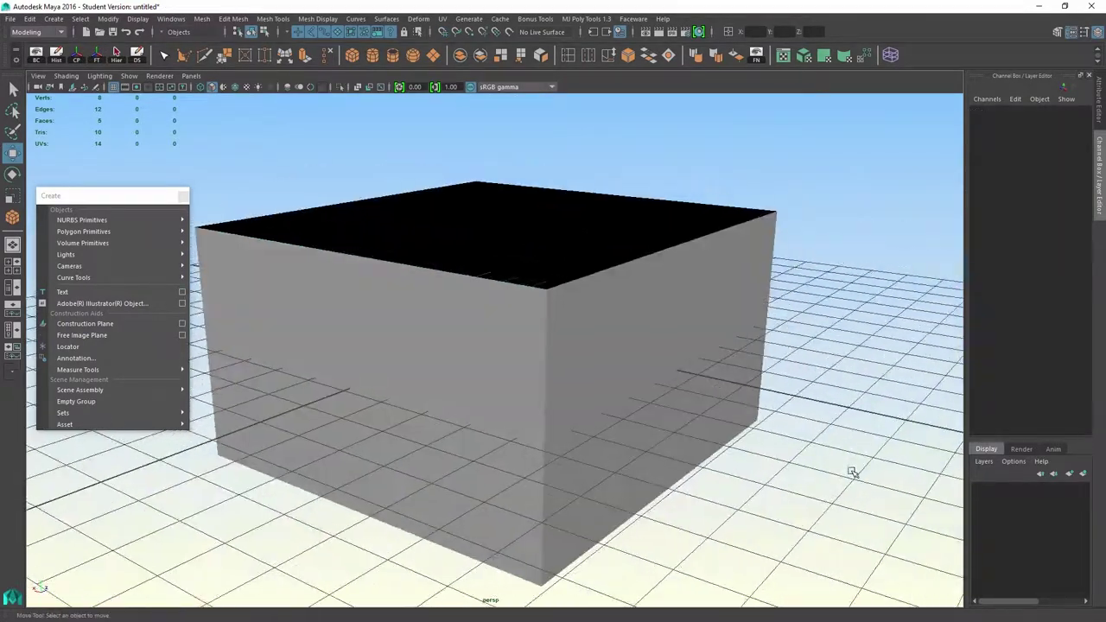
Step: Raise the open cube along Y to 2.912 so that its base rests on the grid
left_click(596, 372)
right_click_drag(596, 372, 548, 357, "alt")
mouse_move(569, 357)
left_mouse_down("alt")
mouse_move(549, 374)
mouse_move(589, 358)
left_mouse_up("alt")
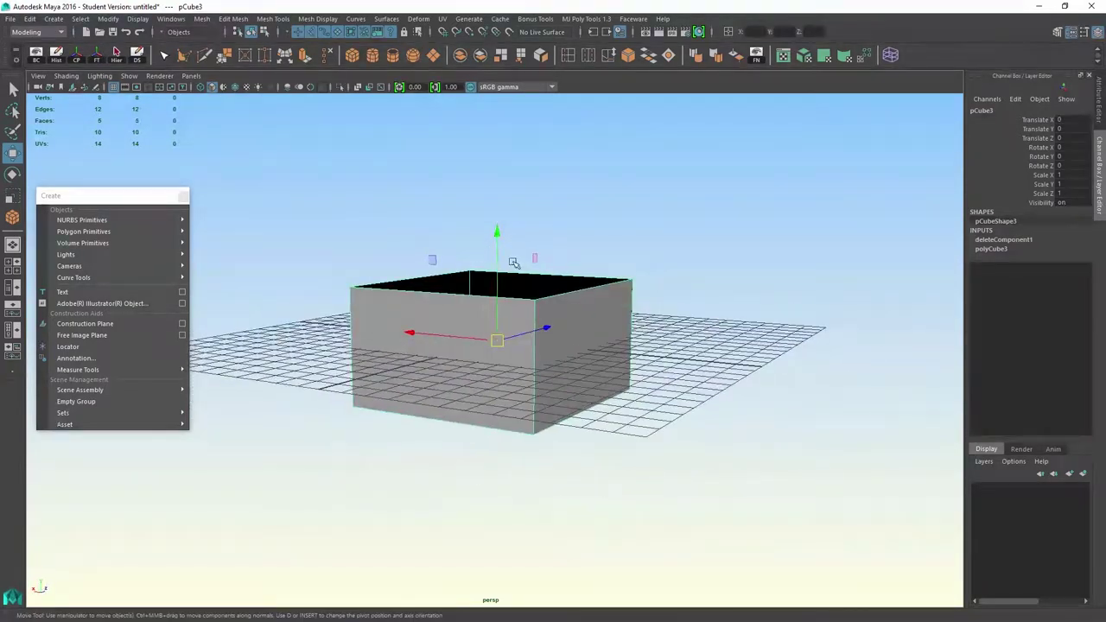
left_click(732, 250)
left_click_drag(731, 250, 733, 275, "alt")
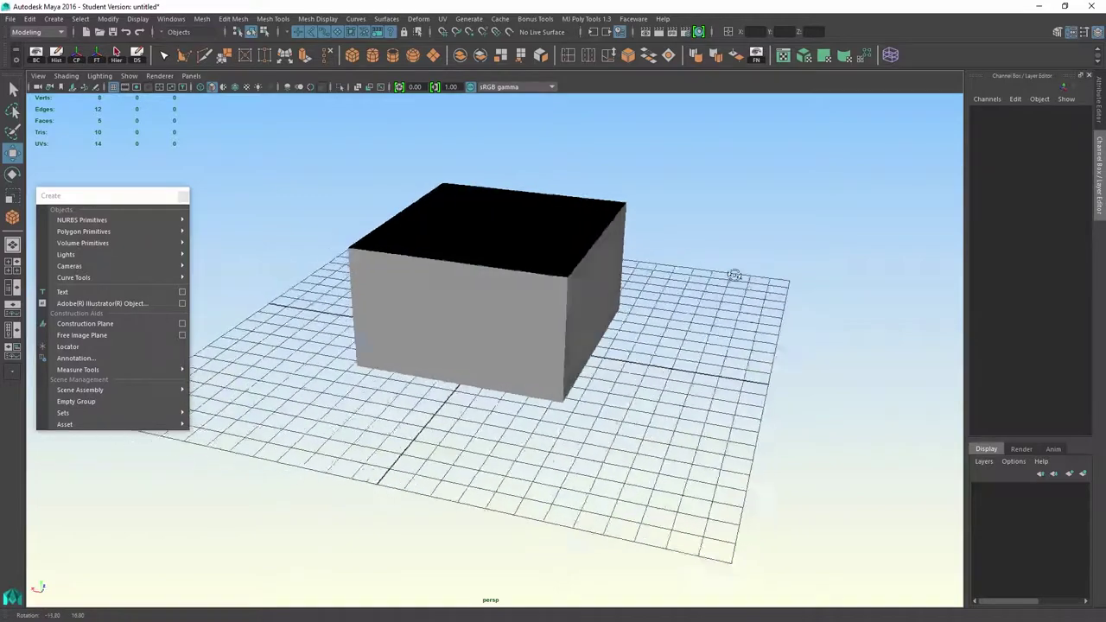
right_click_drag(744, 275, 834, 351, "alt")
left_click(636, 217)
left_click_drag(637, 217, 722, 254, "alt")
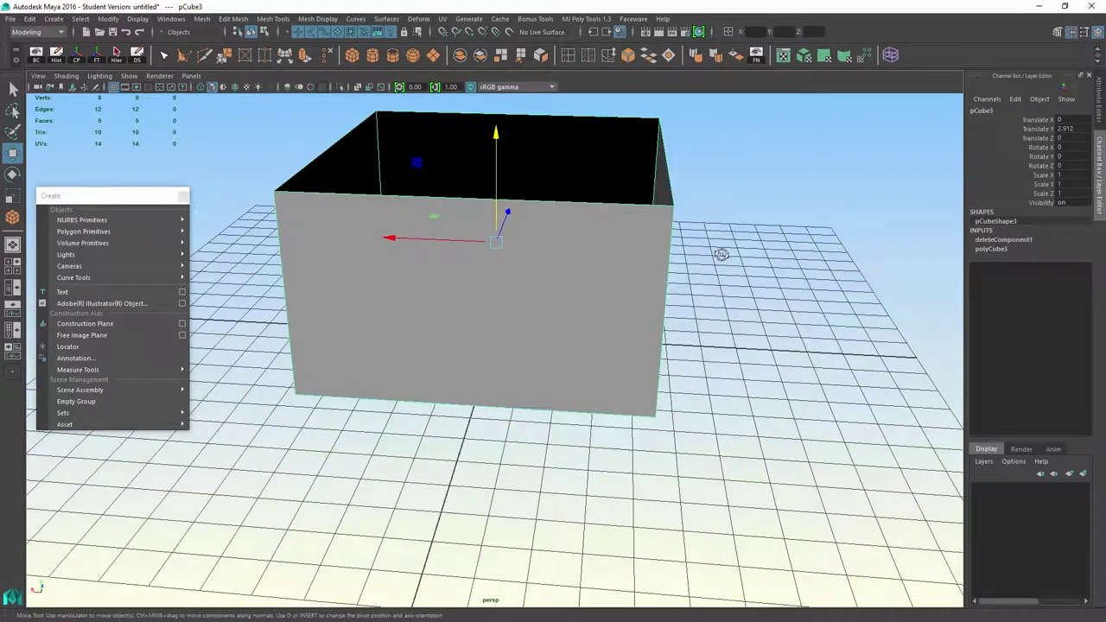
Step: Switch the display to wireframe, preview a wall of the open cube in face mode, and return to object mode
key("4")
left_click_drag(797, 274, 681, 265, "alt")
left_click(817, 259)
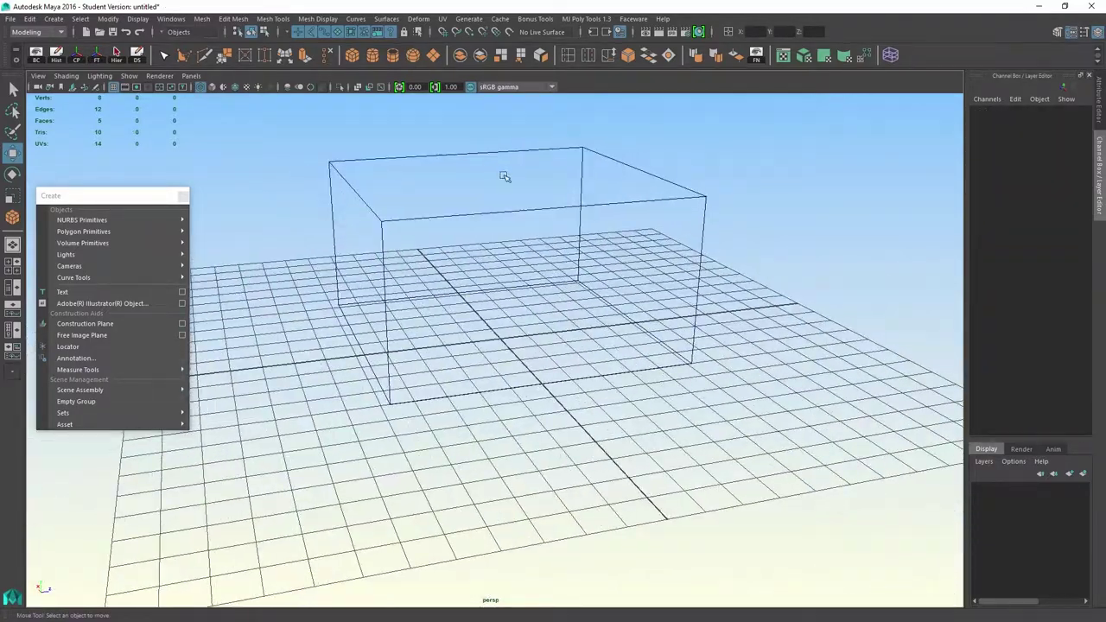
left_click_drag(505, 176, 540, 177, "alt")
right_click(530, 174)
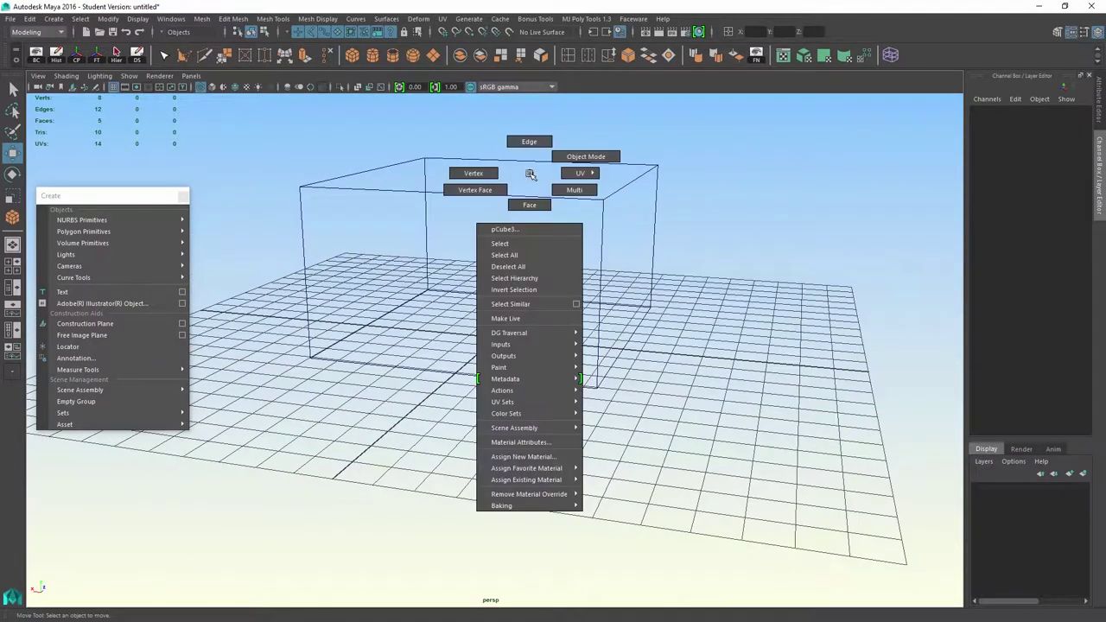
right_click_drag(530, 174, 532, 204)
mouse_move(536, 190)
left_mouse_down("alt")
mouse_move(560, 186)
mouse_move(531, 183)
mouse_move(527, 195)
left_mouse_up("alt")
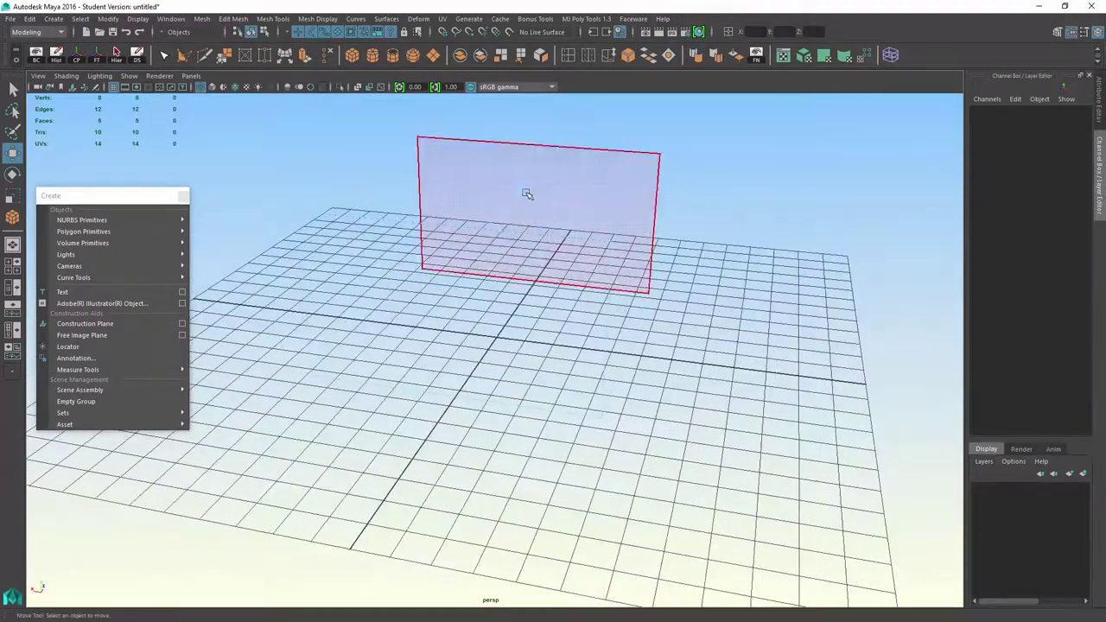
right_click_drag(527, 193, 656, 192)
left_click_drag(657, 192, 652, 189, "alt")
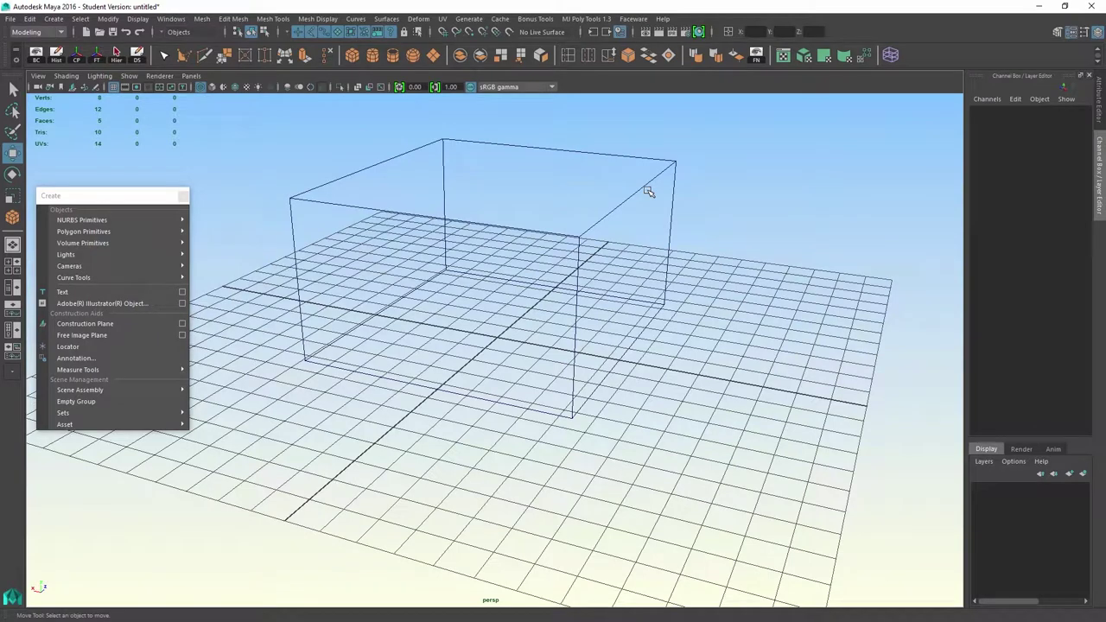
Step: Enter face mode again, examine the cube's opposite walls from several angles, and go back to object mode
right_click_drag(647, 190, 649, 222)
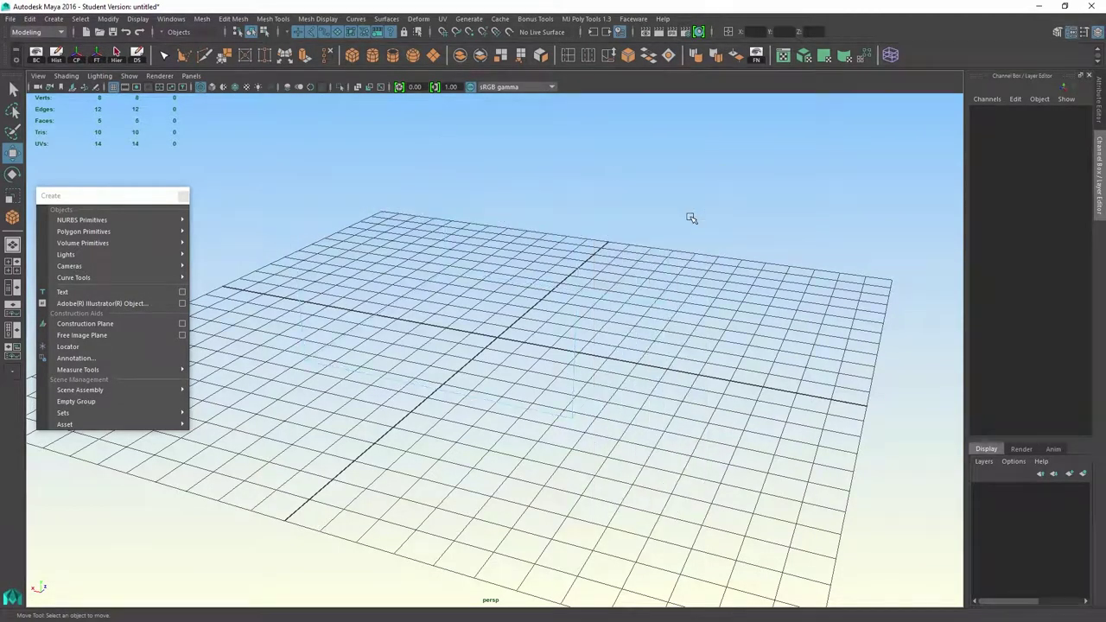
left_click_drag(317, 242, 444, 288, "alt")
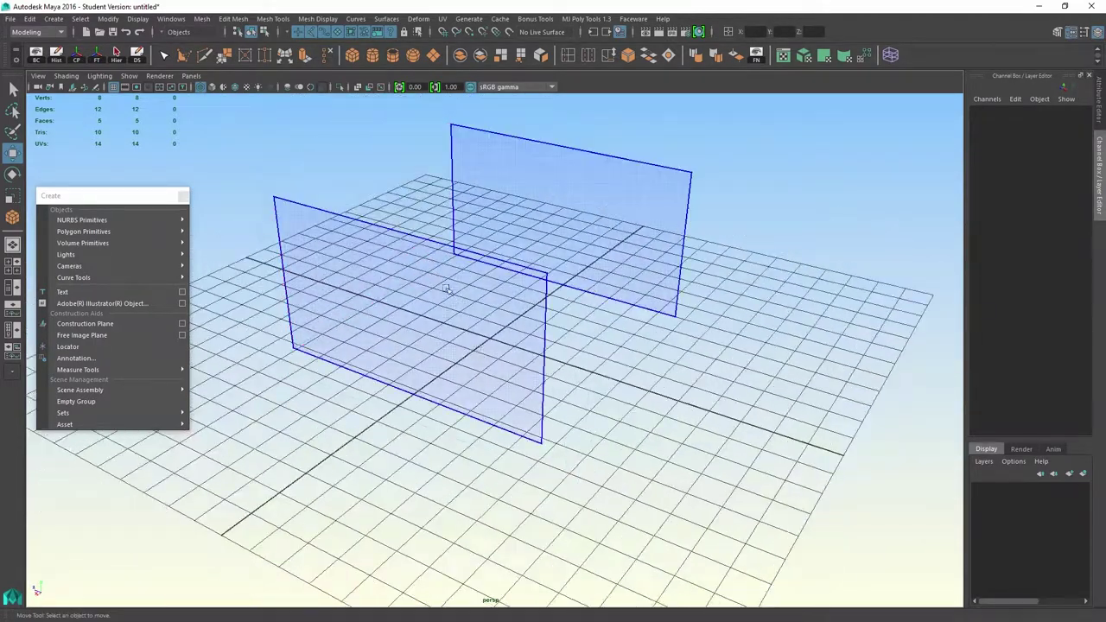
left_click_drag(562, 249, 378, 212, "alt")
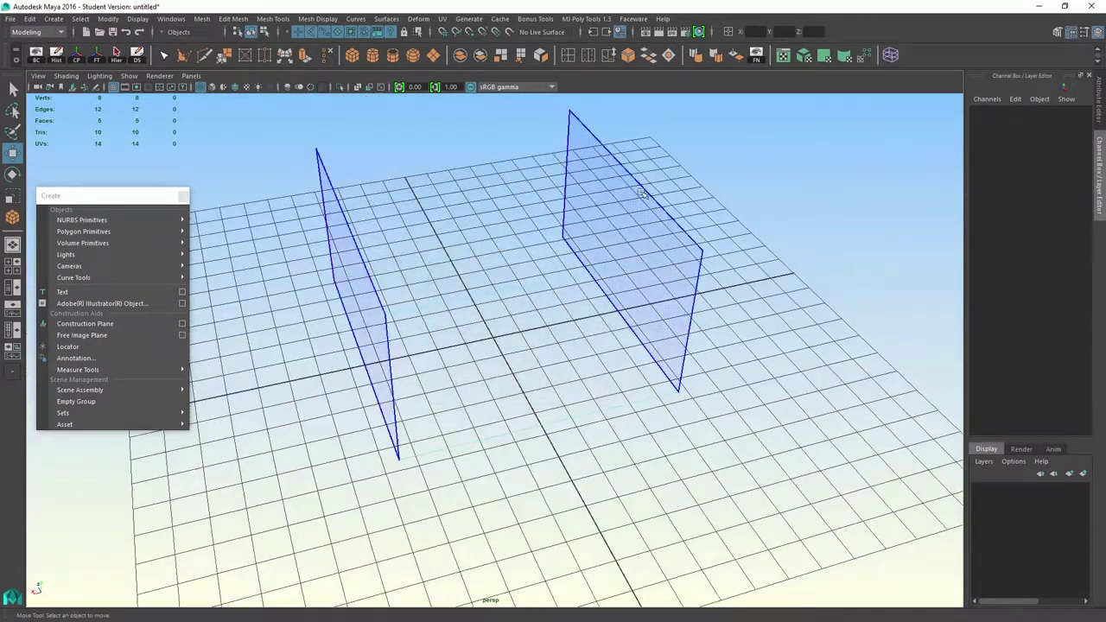
left_click_drag(774, 304, 686, 289, "alt")
right_click_drag(501, 191, 584, 140)
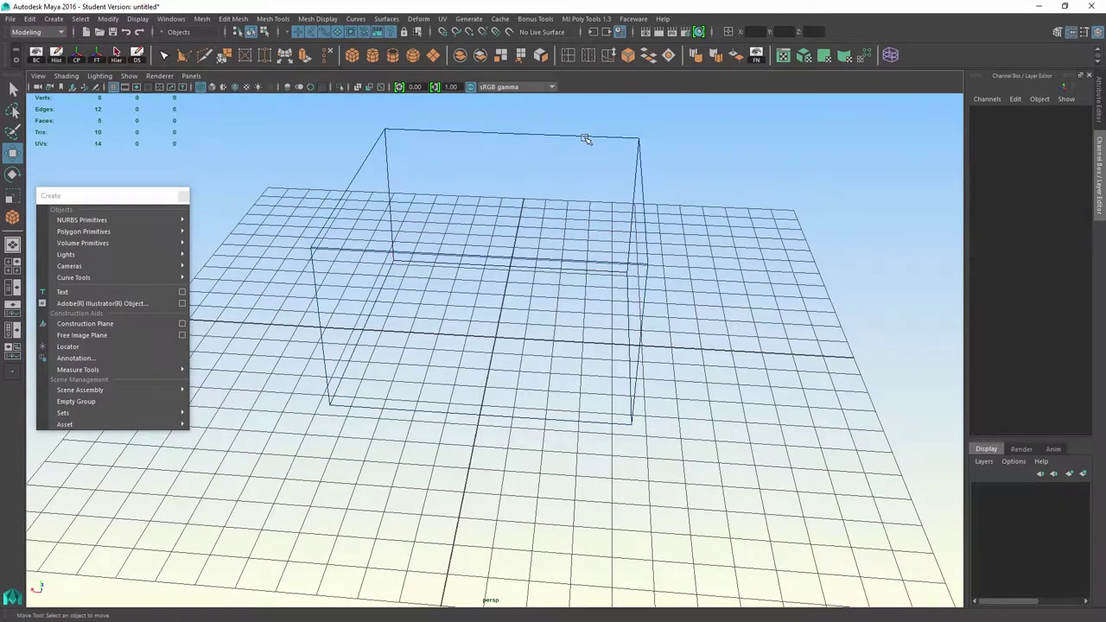
Step: Select the open cube, restore the shaded display, and frame it from above one corner
left_click(517, 86)
left_click(607, 106)
left_click(633, 165)
key("5")
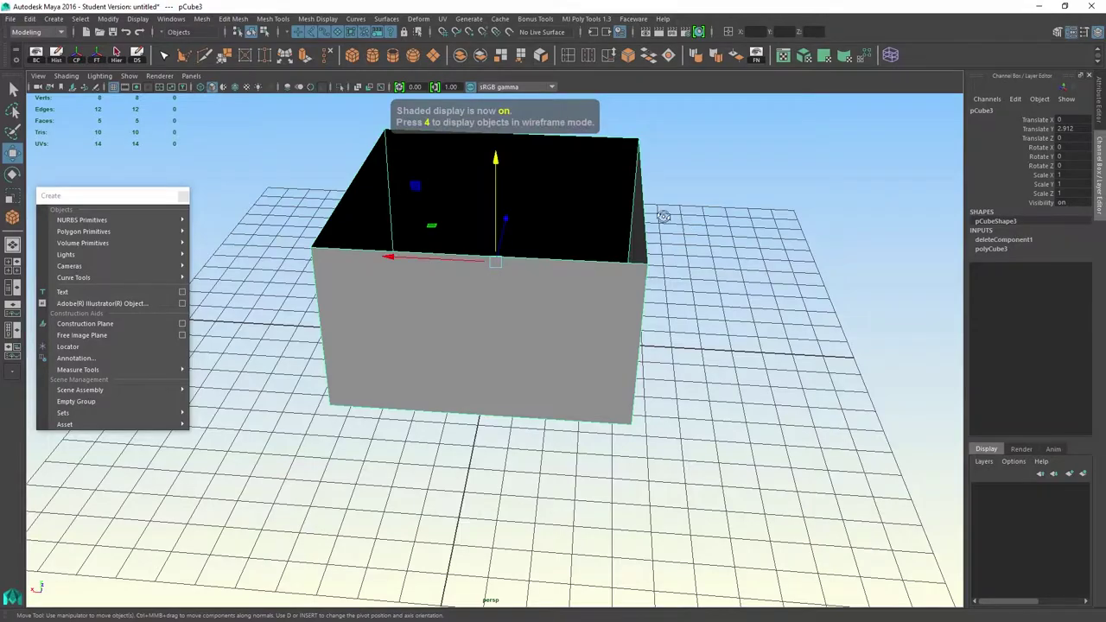
mouse_move(662, 216)
left_mouse_down("alt")
mouse_move(657, 227)
mouse_move(665, 213)
mouse_move(692, 217)
mouse_move(531, 234)
mouse_move(609, 241)
mouse_move(645, 262)
mouse_move(634, 288)
mouse_move(556, 323)
mouse_move(531, 311)
mouse_move(654, 317)
mouse_move(528, 324)
left_mouse_up("alt")
middle_click_drag(528, 325, 457, 326, "alt")
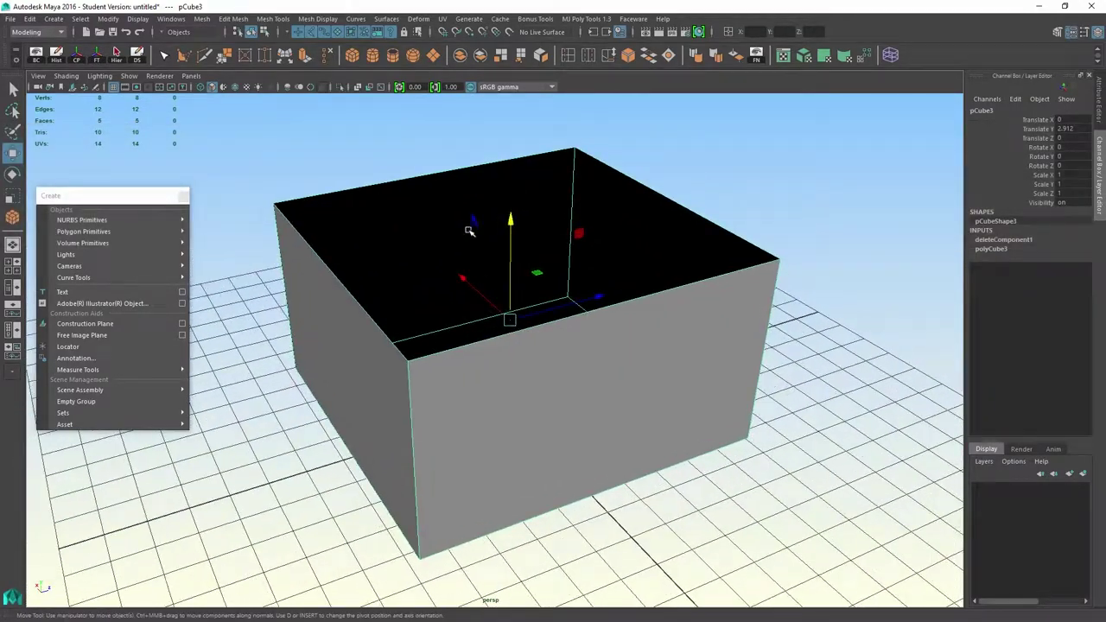
Step: Turn on Wireframe on Shaded, deselect the cube, and examine its outlined edges
left_click(72, 77)
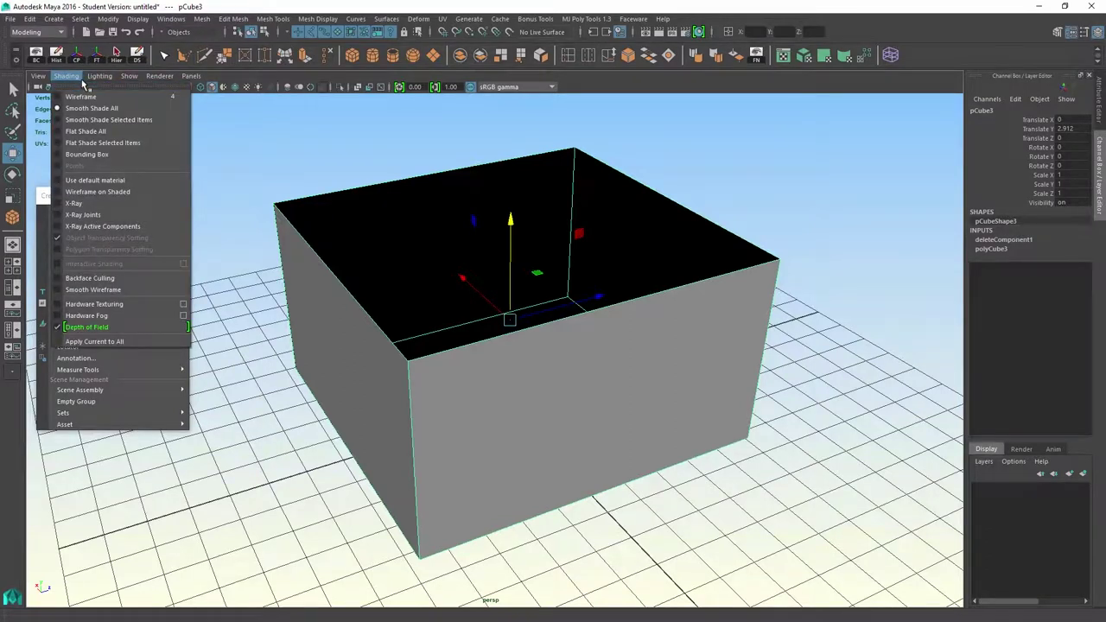
left_click(76, 192)
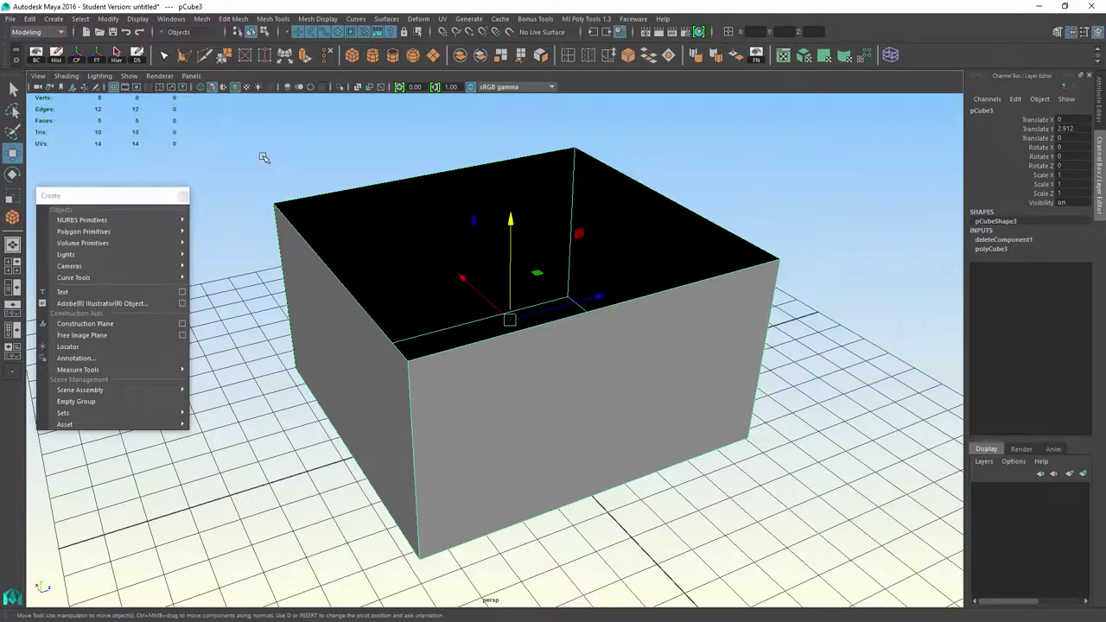
left_click(279, 178)
mouse_move(280, 178)
left_mouse_down("alt")
mouse_move(299, 158)
mouse_move(305, 180)
left_mouse_up("alt")
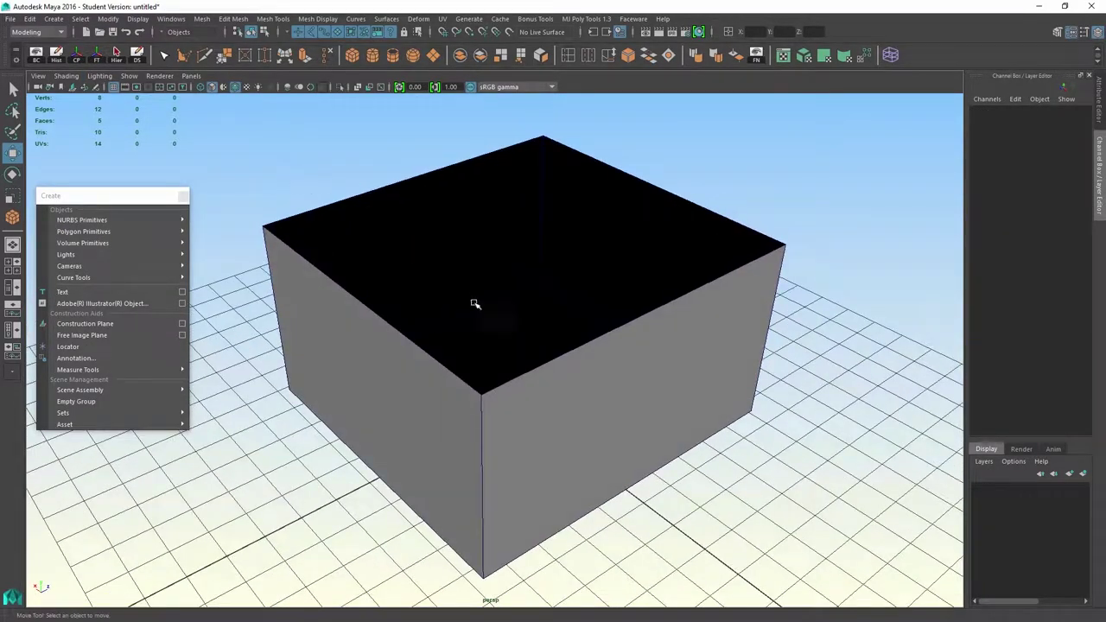
left_click_drag(453, 443, 472, 406, "alt")
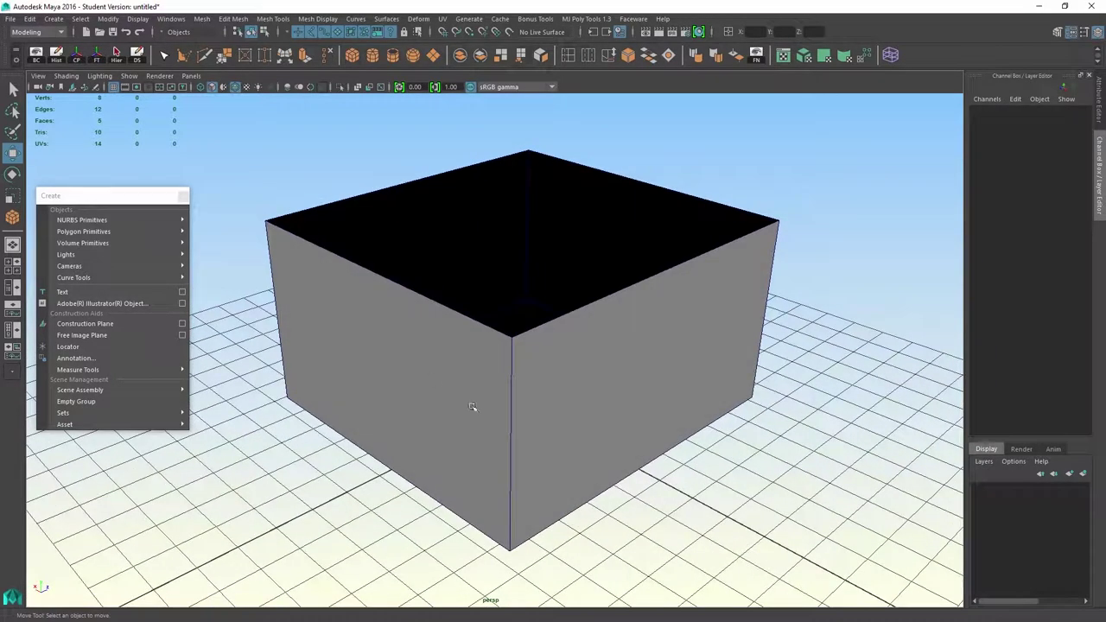
Step: Turn on X-Ray display, look through the cube's walls from a low angle, and turn X-Ray off again
left_click(64, 76)
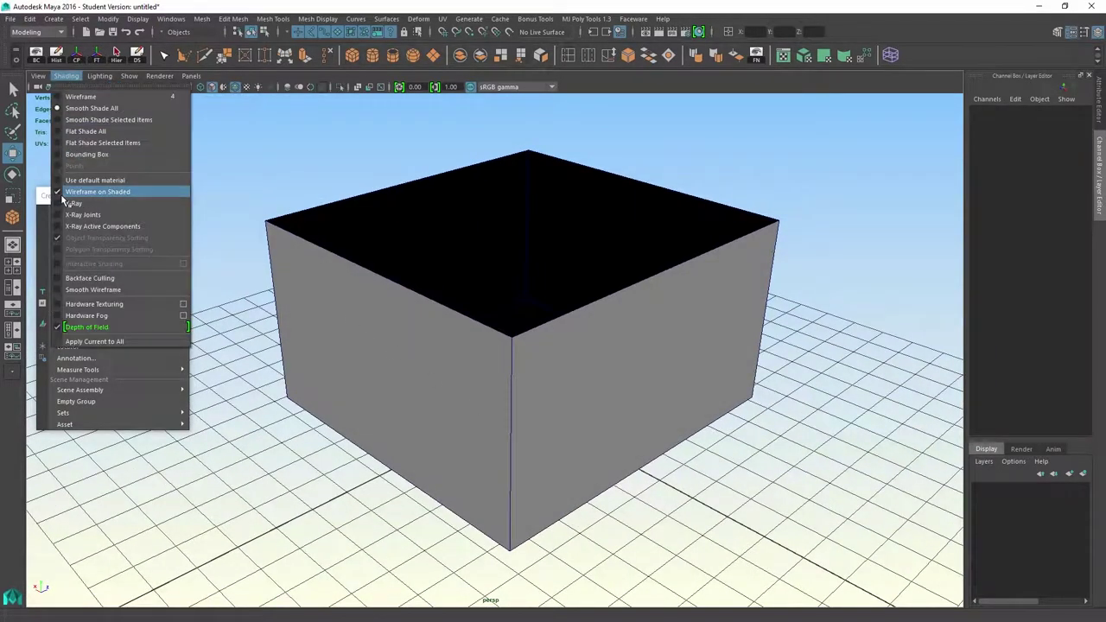
left_click(62, 206)
right_click_drag(399, 356, 550, 415, "alt")
left_click_drag(551, 415, 511, 362, "alt")
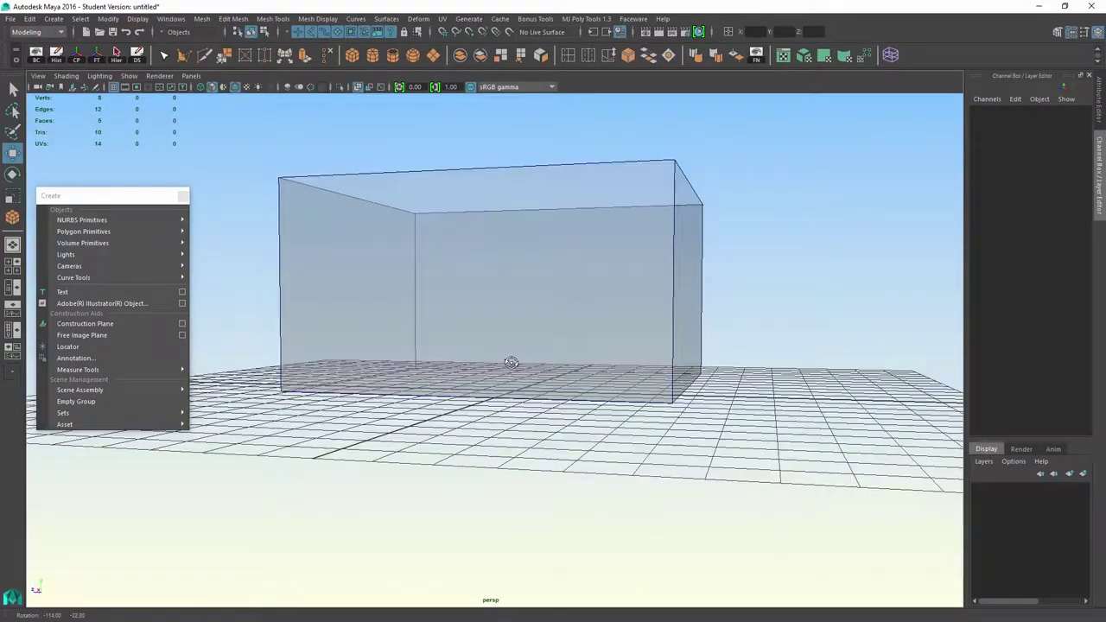
left_click(66, 76)
left_click(72, 202)
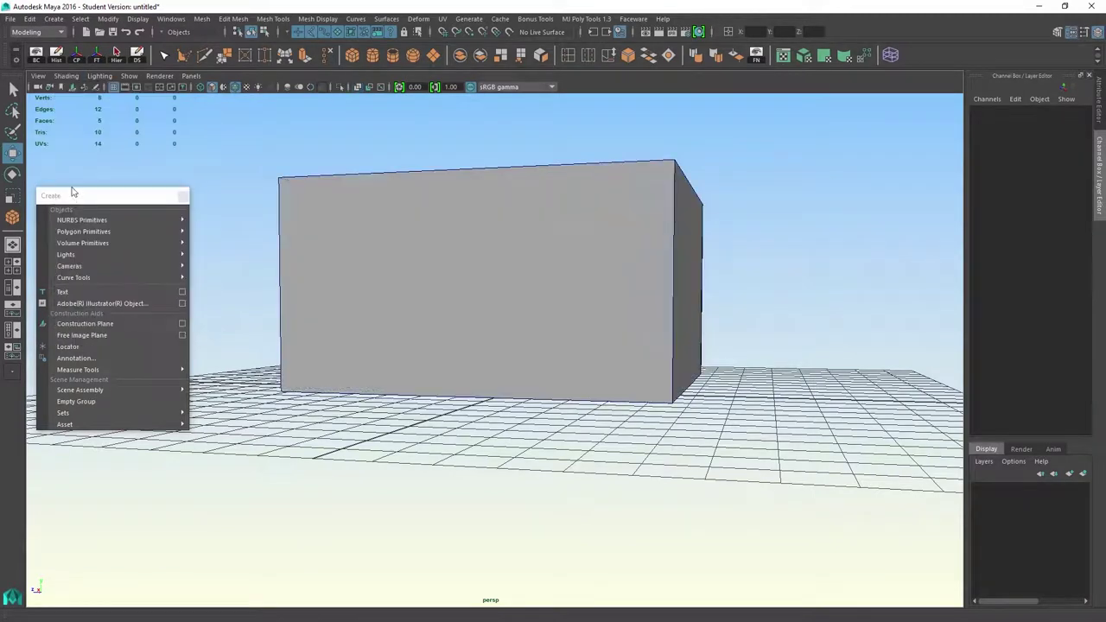
Step: Set the viewport lighting to Use No Lights and view the cube from above
left_click(62, 76)
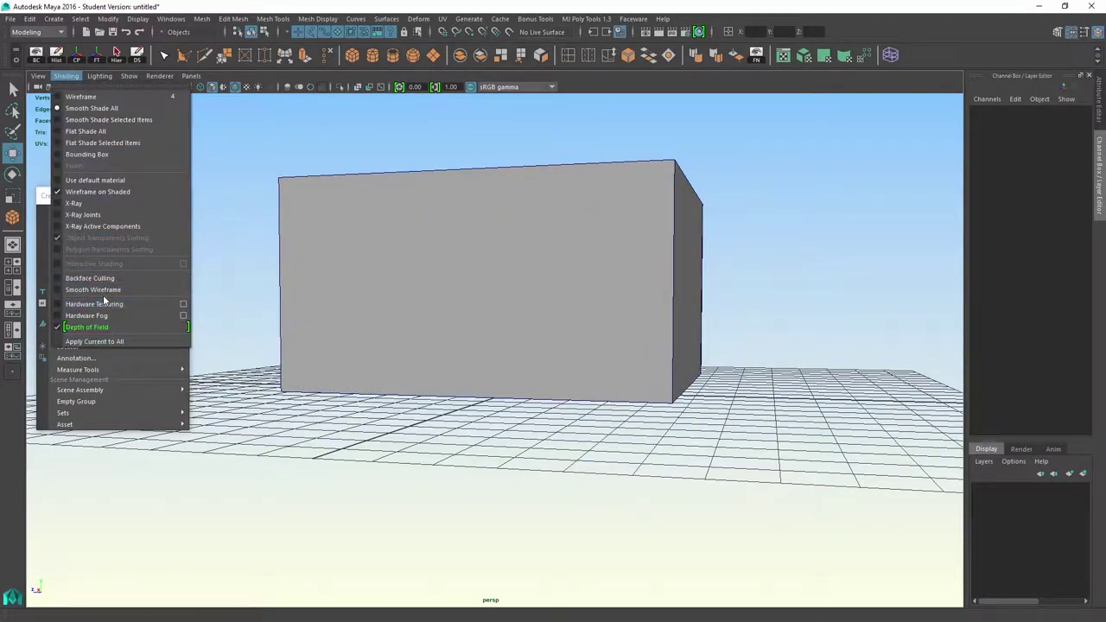
left_click(105, 294)
left_click(129, 76)
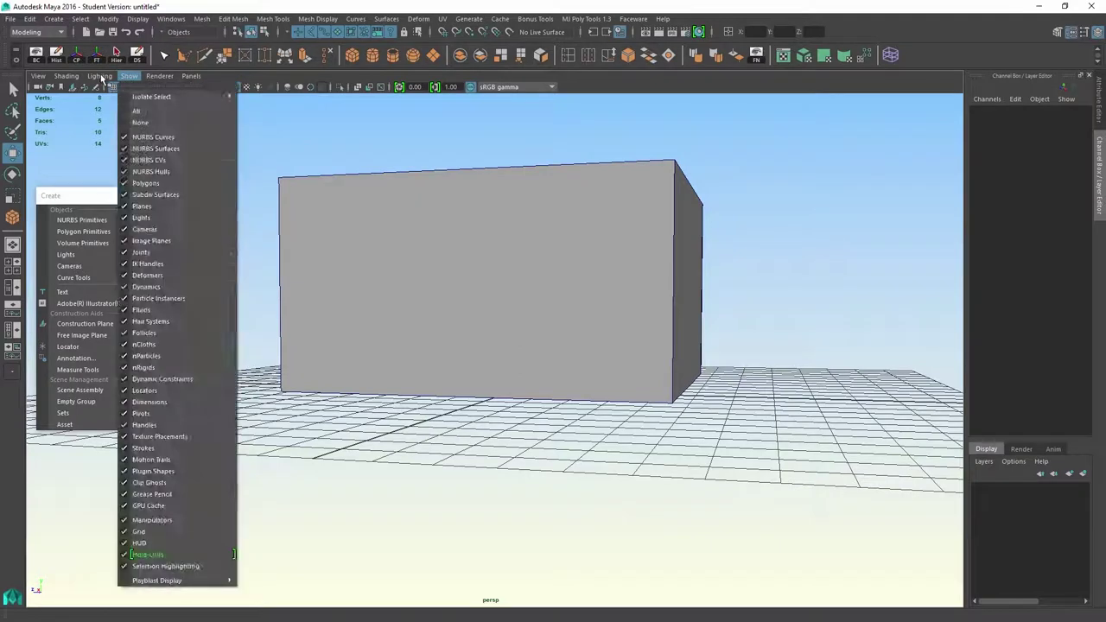
mouse_move(101, 80)
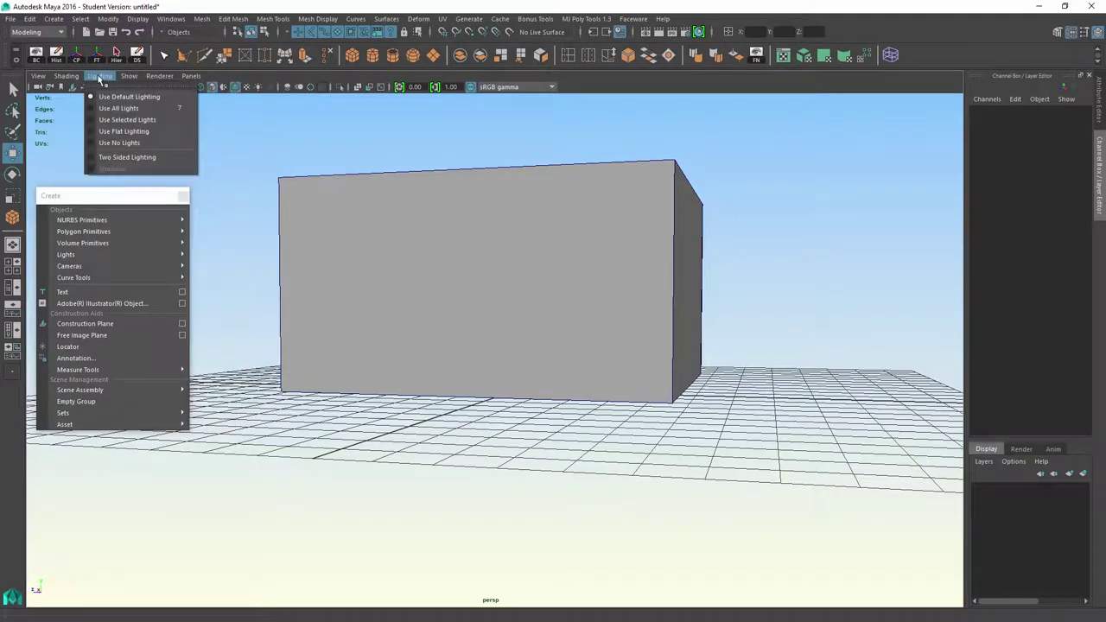
left_click(94, 146)
left_click_drag(322, 258, 288, 294, "alt")
Step: Set the viewport lighting to Use All Lights and frame the whole cube with the grid around it
left_click(100, 77)
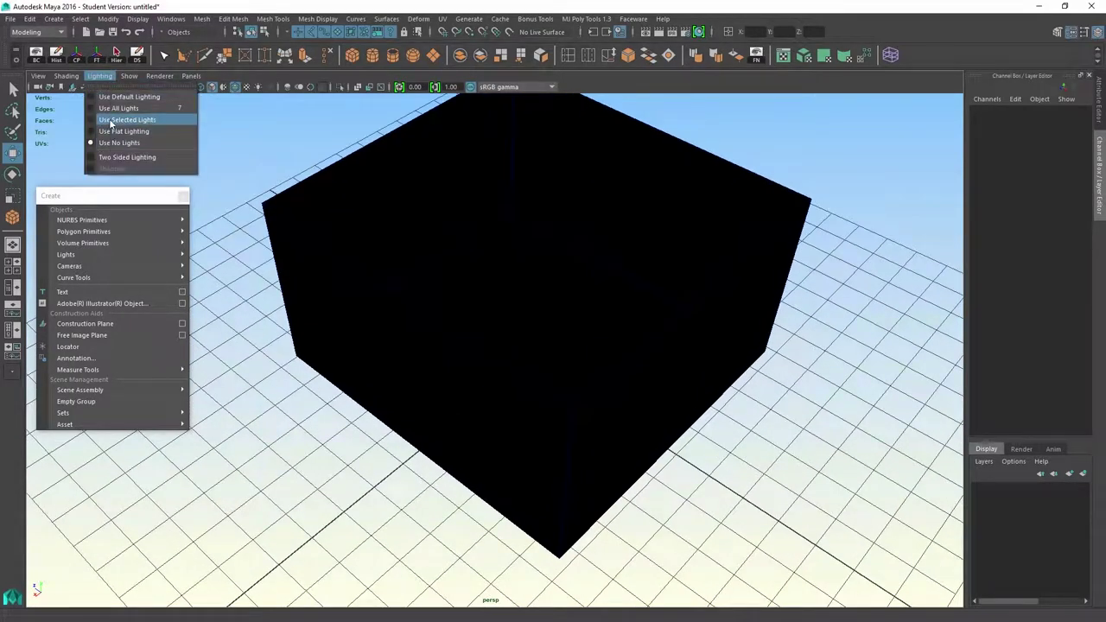
left_click(110, 109)
left_click_drag(202, 156, 90, 76, "alt")
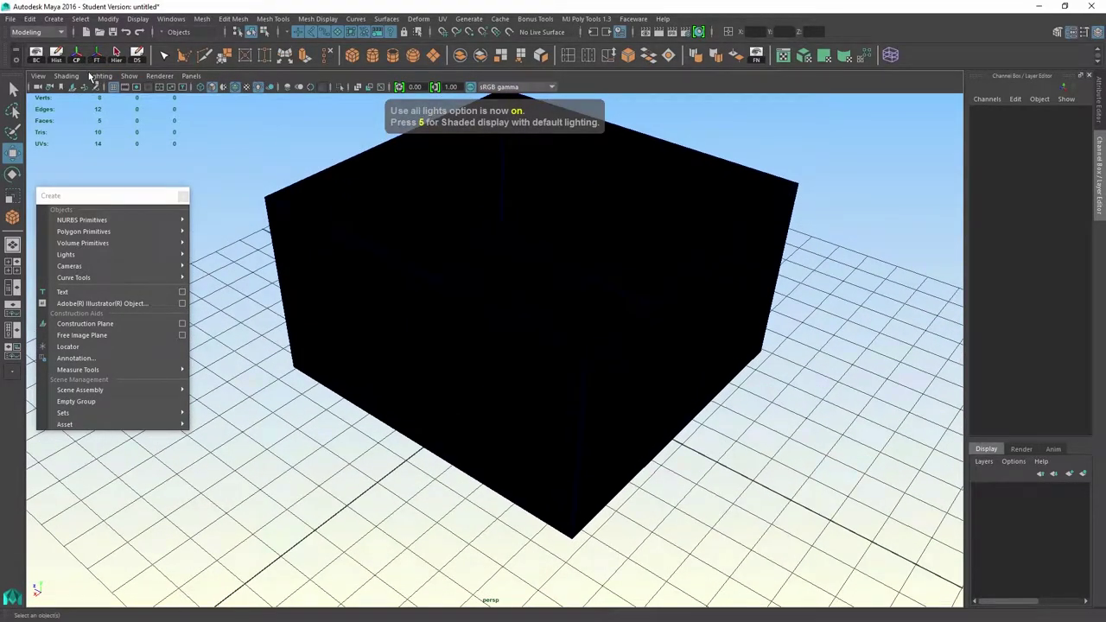
right_click_drag(332, 179, 175, 129, "alt")
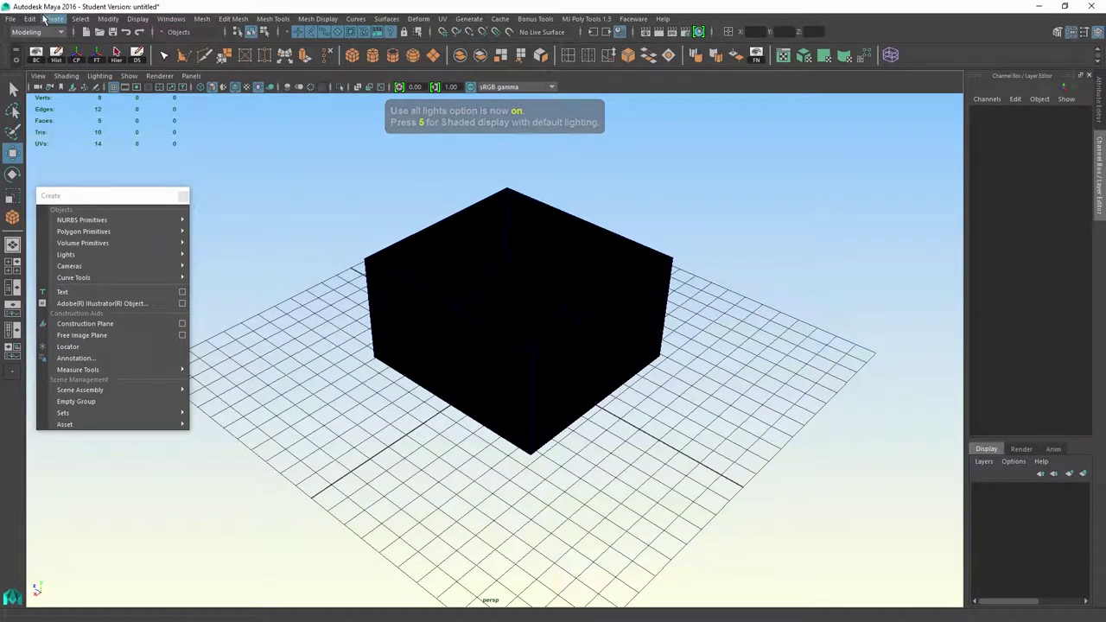
mouse_move(90, 265)
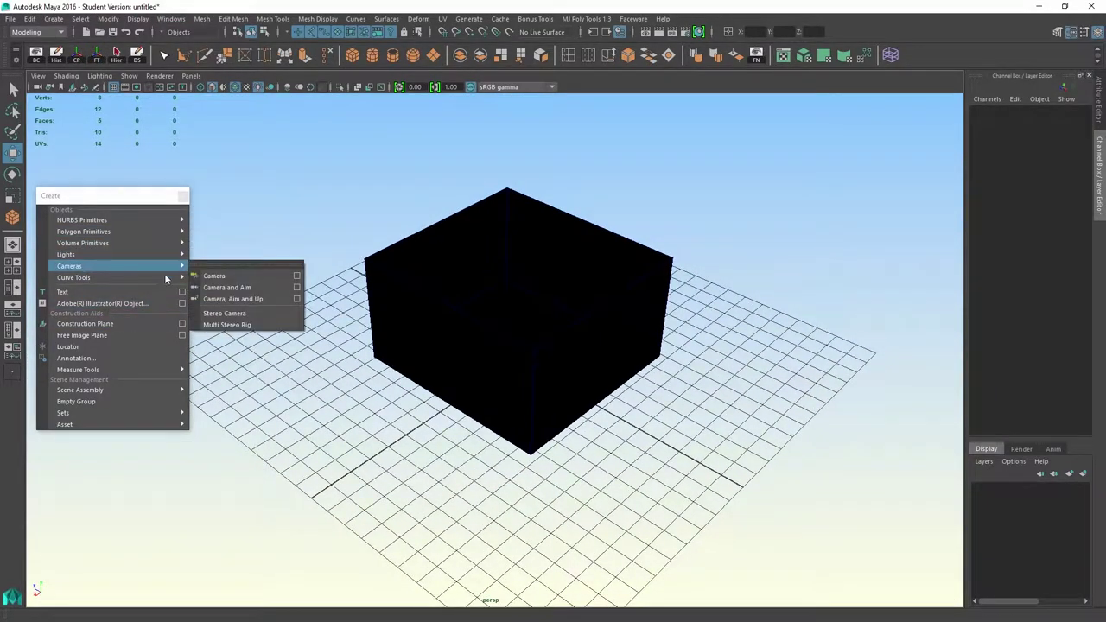
Step: Create a directional light and rotate it to about X 271°, Y -18°, Z -5°
mouse_move(154, 255)
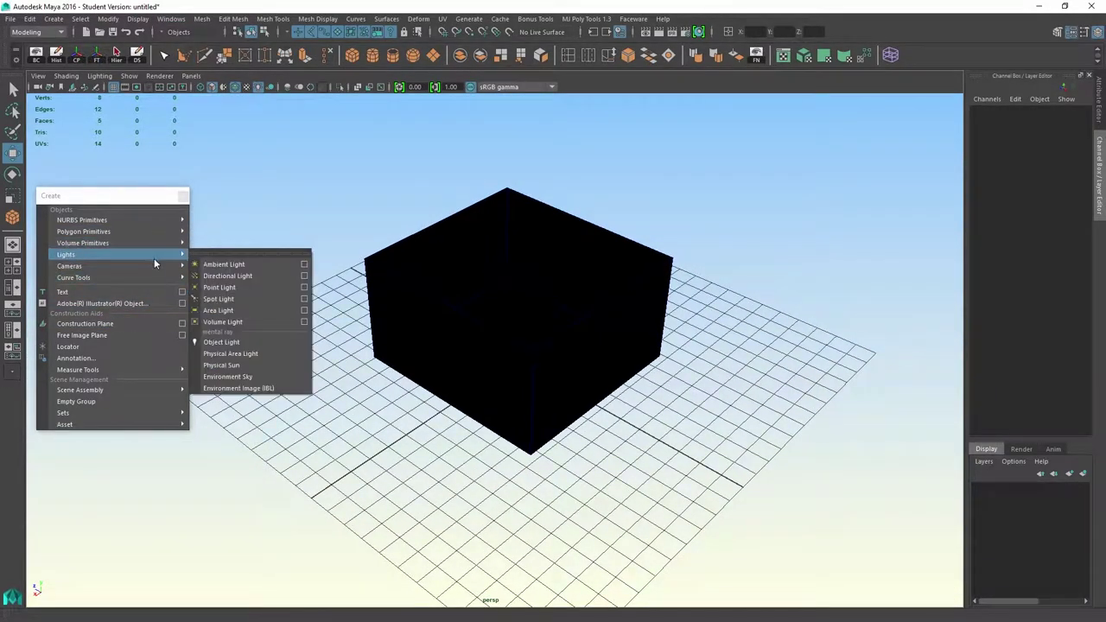
left_click(236, 274)
key("e")
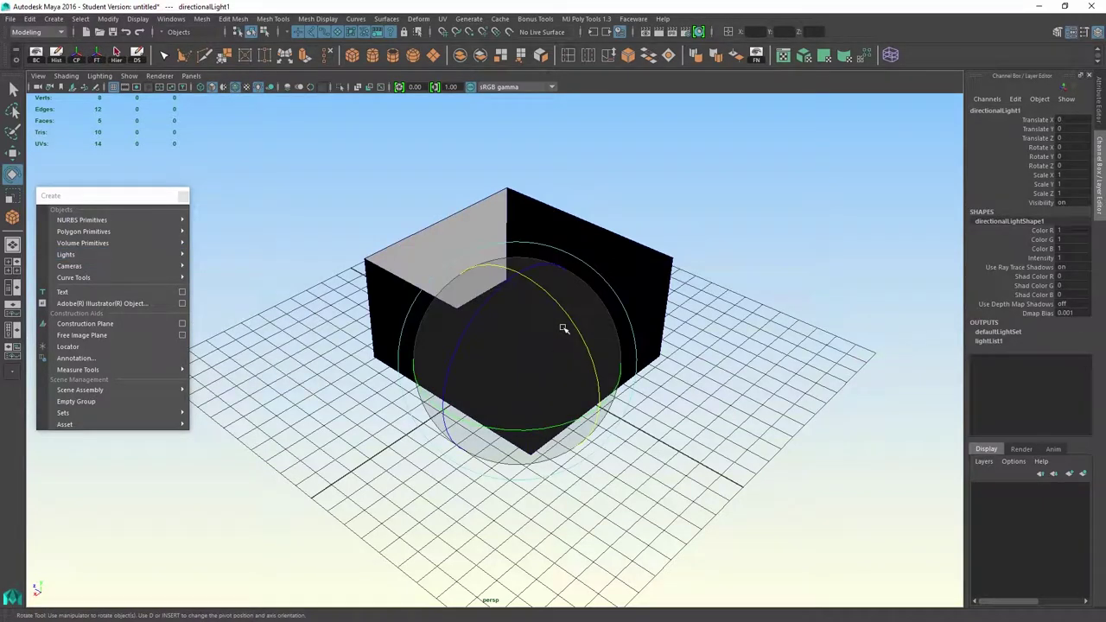
left_click_drag(562, 323, 468, 259)
left_click_drag(553, 318, 491, 258)
left_click_drag(555, 337, 474, 249)
mouse_move(578, 378)
left_mouse_down()
mouse_move(524, 306)
mouse_move(548, 341)
left_mouse_up()
Step: Raise the directional light above the box to about Y 7.9 and rotate it to about X 371°, Y 43°, Z 154°
key("w")
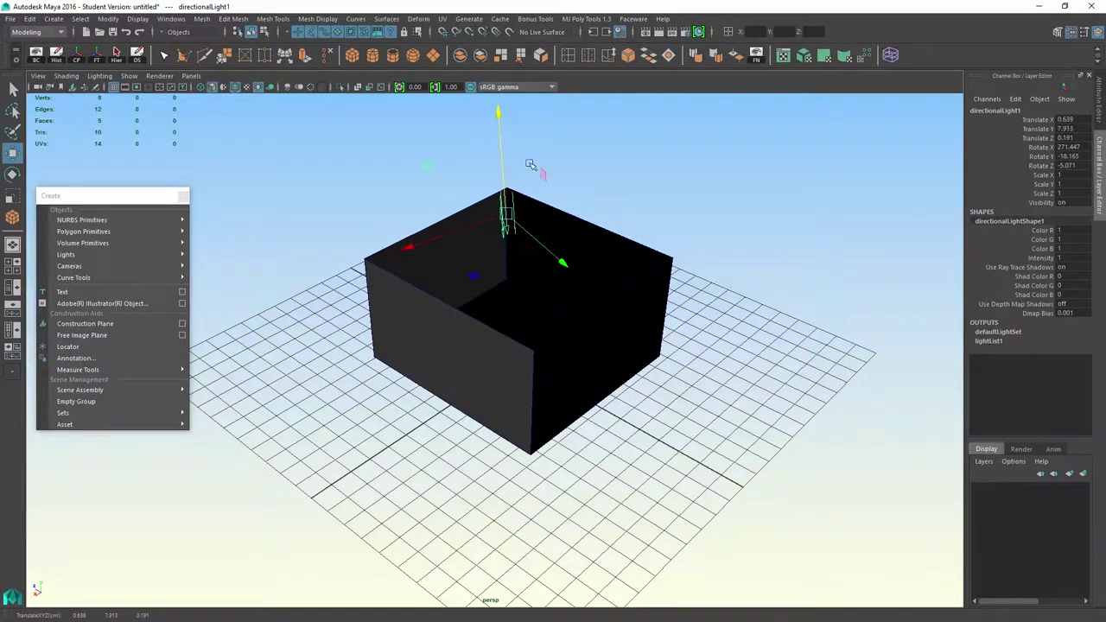
left_click_drag(531, 164, 539, 456, "alt")
key("e")
mouse_move(457, 317)
left_mouse_down("alt")
mouse_move(451, 257)
mouse_move(469, 234)
mouse_move(623, 350)
mouse_move(509, 346)
mouse_move(419, 249)
mouse_move(414, 282)
mouse_move(442, 277)
mouse_move(365, 343)
mouse_move(495, 348)
mouse_move(546, 371)
mouse_move(400, 375)
mouse_move(481, 375)
mouse_move(471, 374)
left_mouse_up("alt")
left_click_drag(471, 374, 504, 389)
left_click_drag(433, 339, 433, 338)
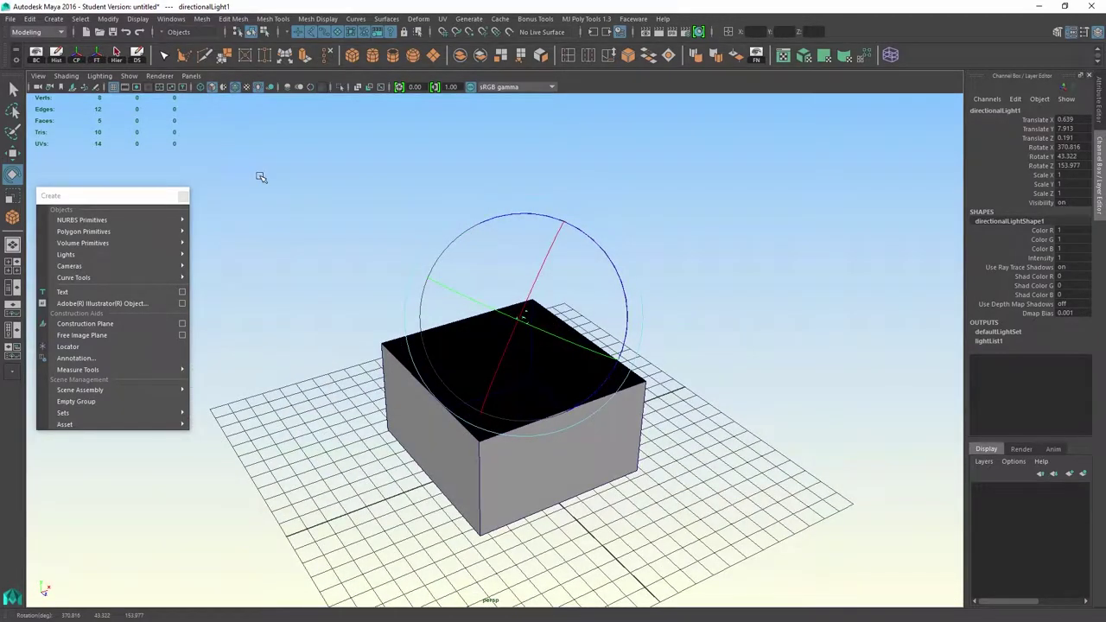
Step: Switch the viewport from scene lighting to shaded display with texture maps and deselect the light
scroll(407, 257, "up", 2)
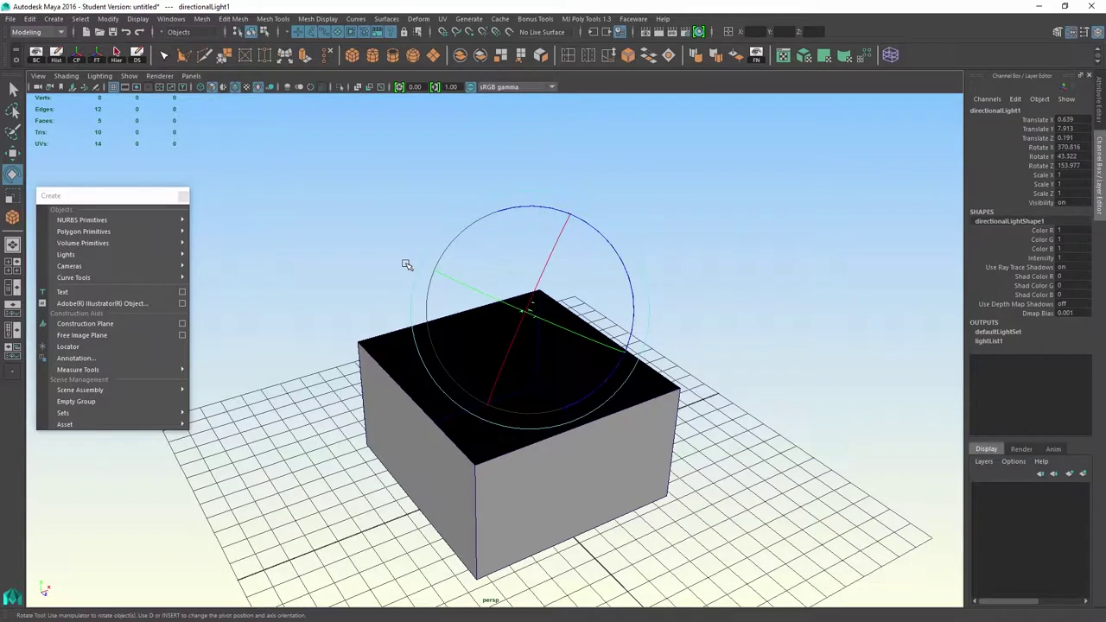
key("7")
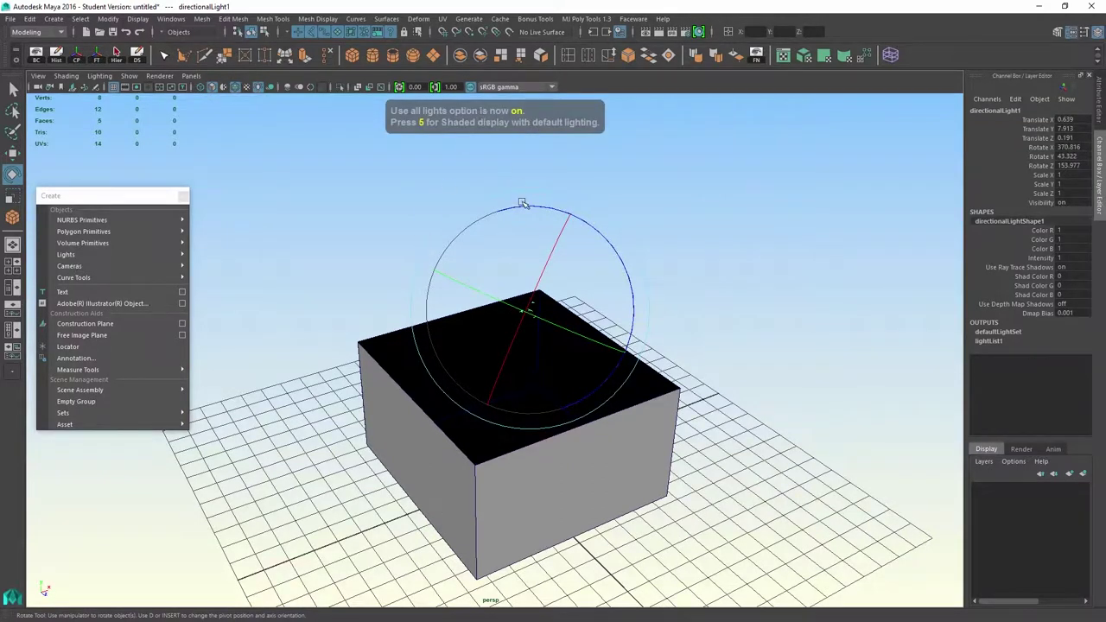
left_click_drag(457, 296, 456, 296)
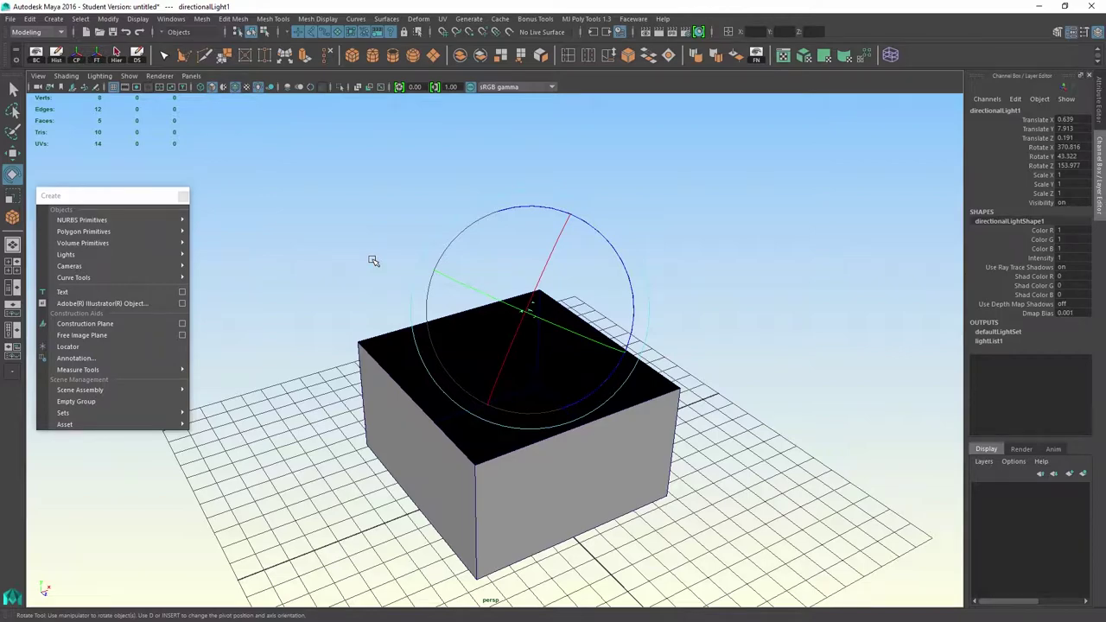
key("6")
left_click(378, 295)
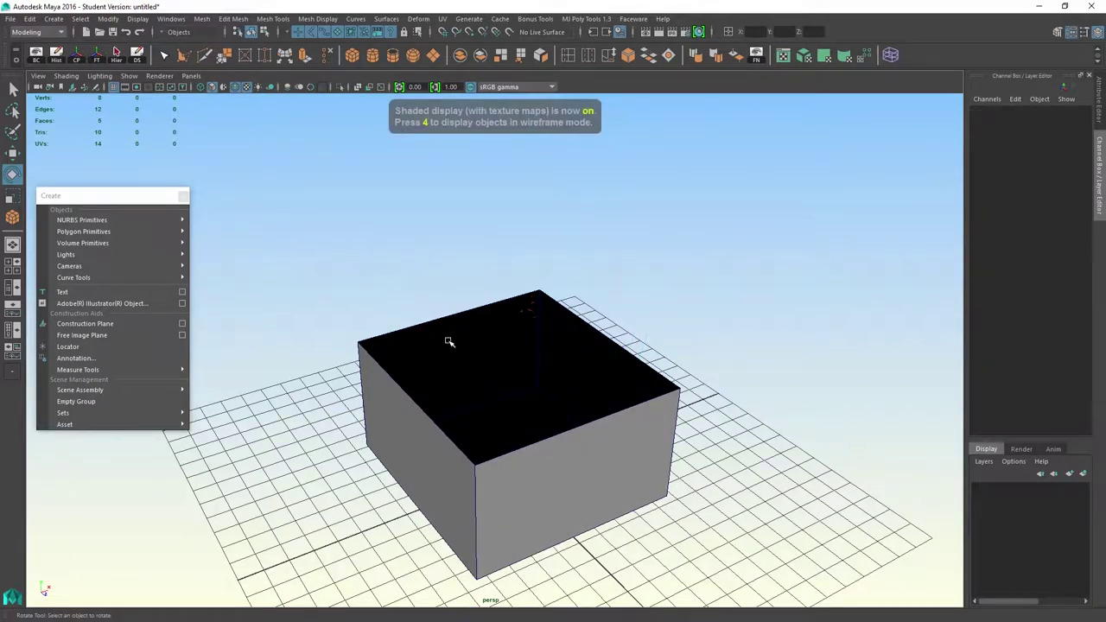
Step: Select the directional light above the box and delete it
left_click_drag(349, 345, 278, 331, "alt")
left_click(477, 282)
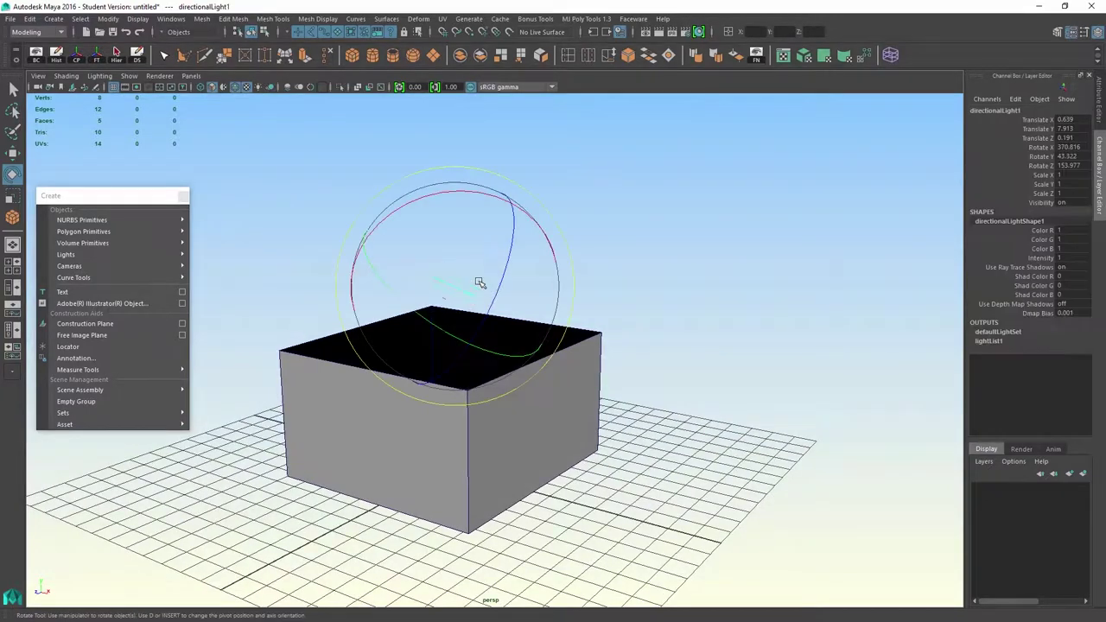
key("Delete")
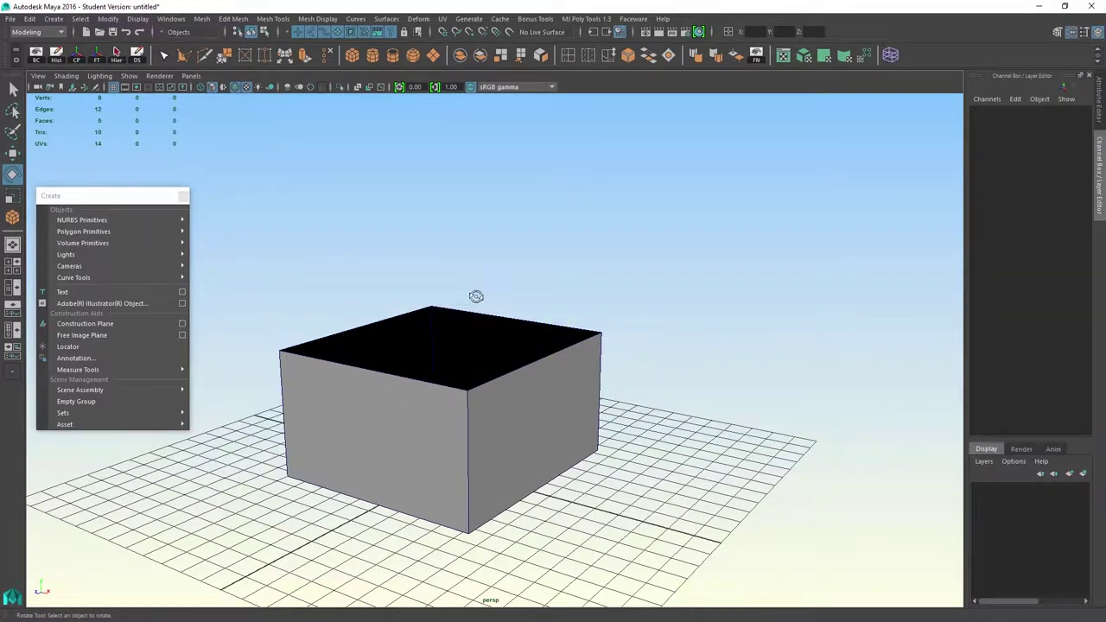
Step: Move the open box along X to about -18.63, duplicate it, and place the copy on the other side of the grid
left_click_drag(476, 296, 506, 302, "alt")
scroll(505, 302, "up", 1)
middle_click_drag(504, 302, 500, 287, "alt")
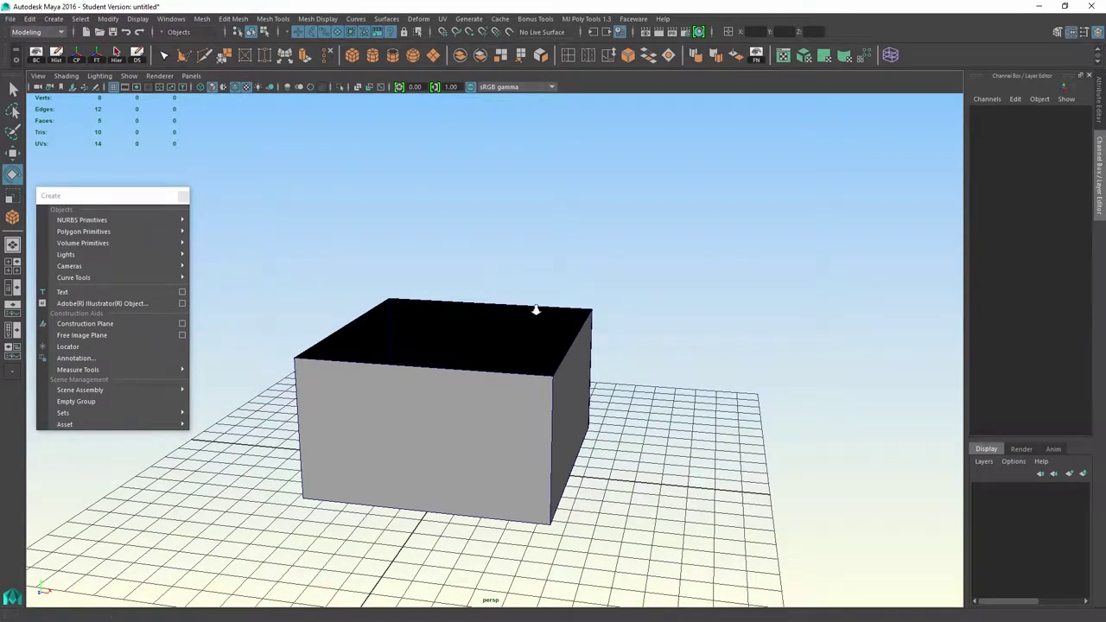
left_click_drag(533, 308, 493, 324, "alt")
middle_click_drag(518, 321, 573, 309, "alt")
scroll(506, 309, "down", 3)
left_click_drag(401, 277, 549, 381)
left_click(457, 334)
key("w")
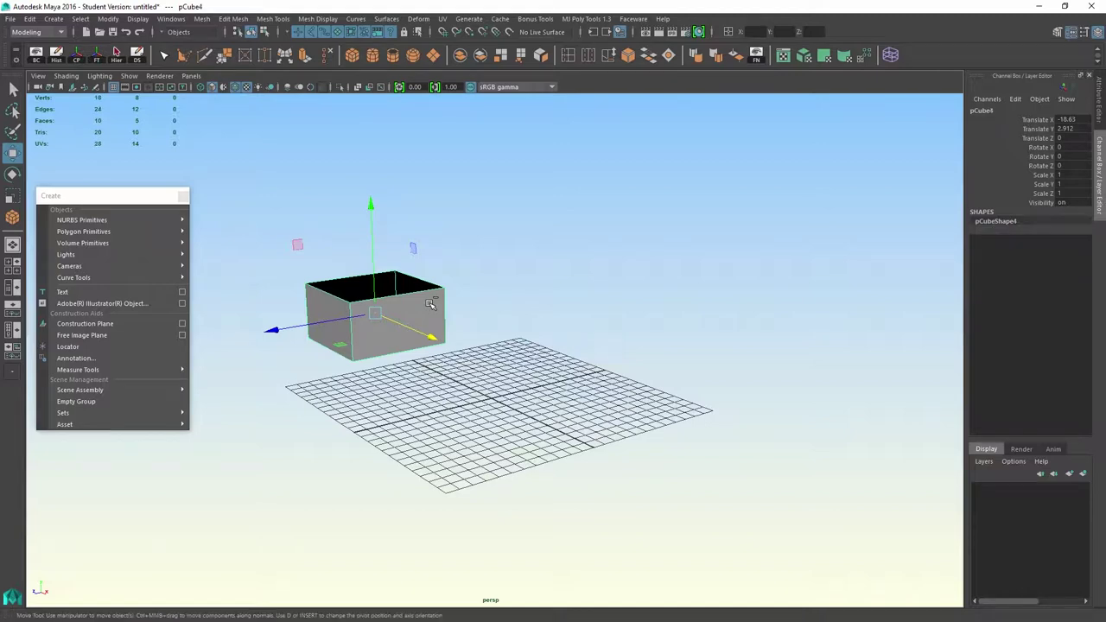
key("ctrl+d")
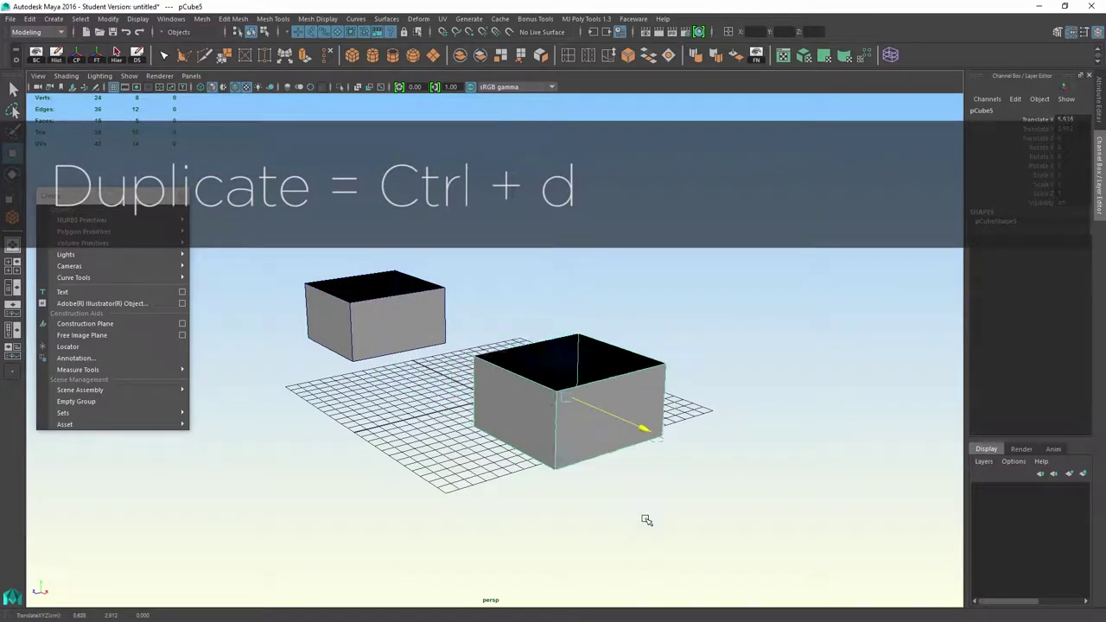
Step: Select the two open boxes on opposite sides of the grid and combine them into one mesh
left_click_drag(643, 497, 316, 324, "alt")
left_click_drag(474, 329, 401, 131, "alt")
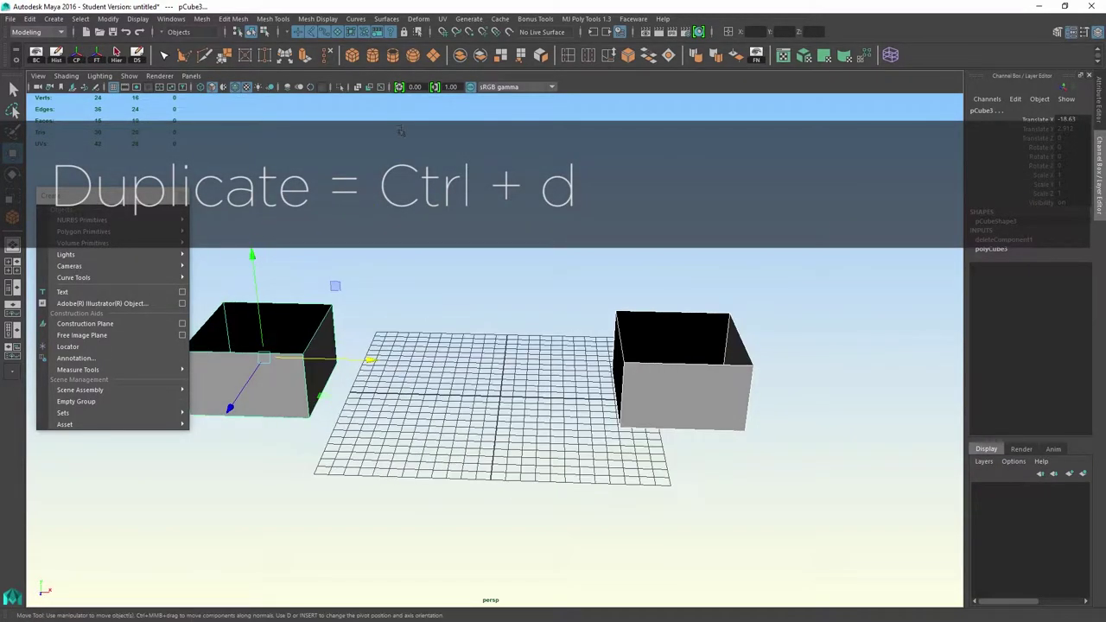
left_click_drag(644, 150, 667, 133, "alt")
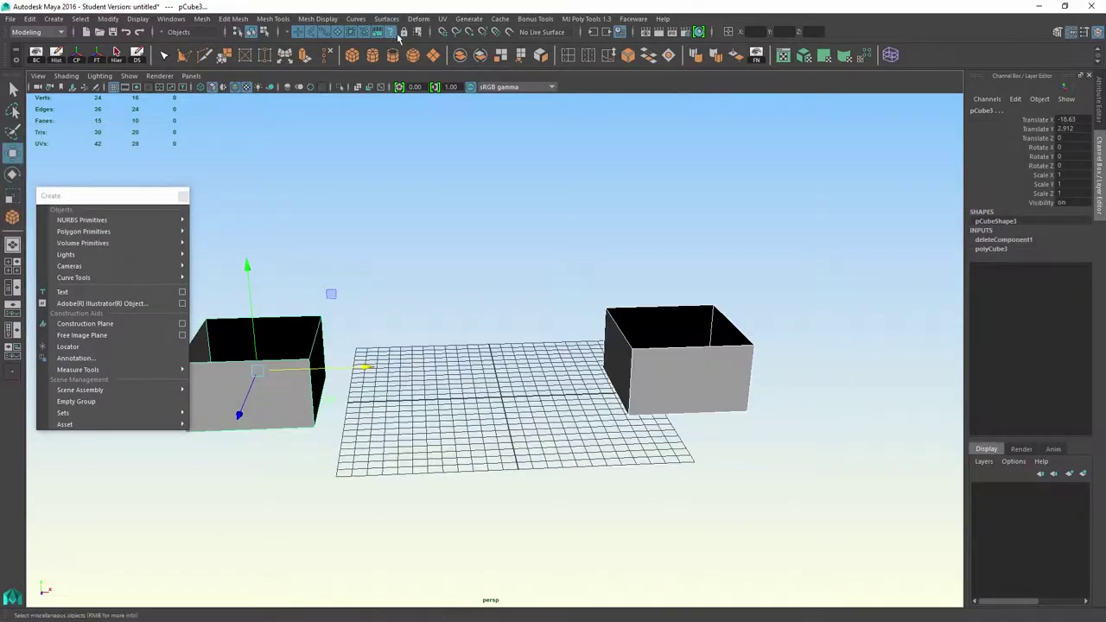
left_click_drag(537, 363, 593, 373, "alt")
right_click_drag(432, 377, 324, 384, "alt")
left_click_drag(406, 393, 368, 407, "alt")
right_click_drag(368, 407, 635, 536, "alt")
left_click_drag(636, 536, 596, 489, "alt")
right_click_drag(596, 489, 434, 459, "alt")
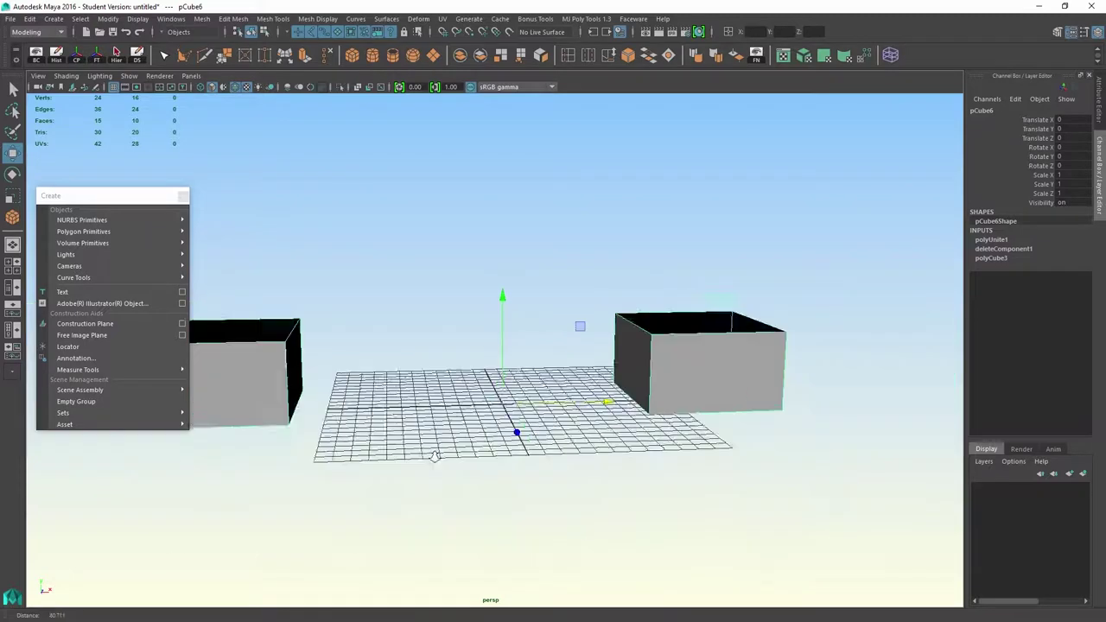
Step: Deselect and reselect the combined mesh to check how its two boxes select together and where its pivot sits
left_click_drag(434, 459, 486, 503, "alt")
left_click(508, 402)
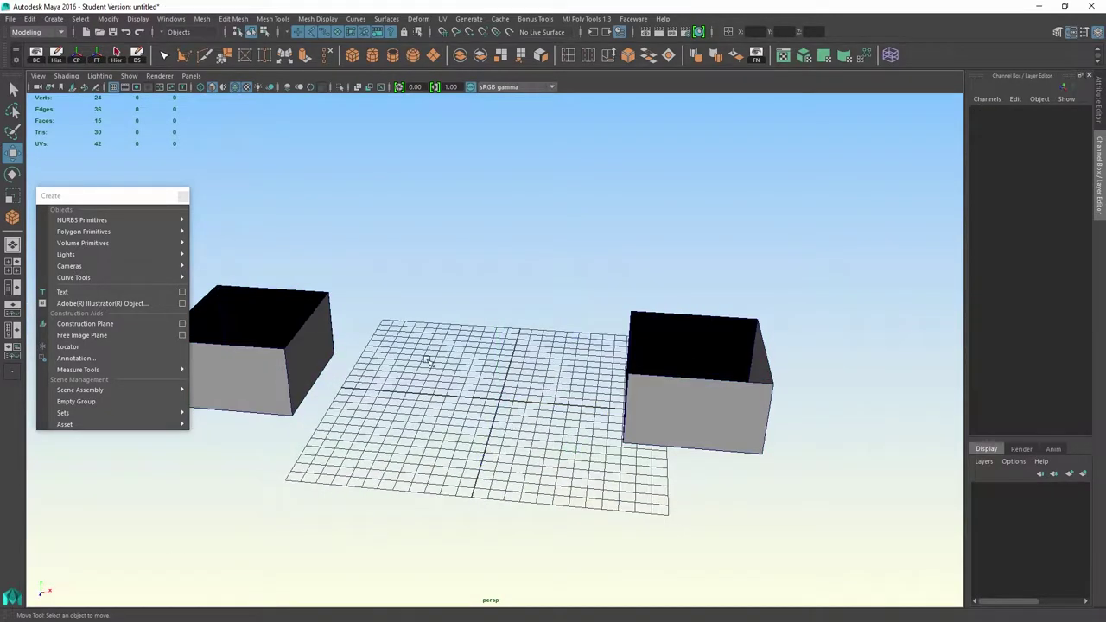
left_click(324, 289)
left_click(791, 350)
left_click(726, 395)
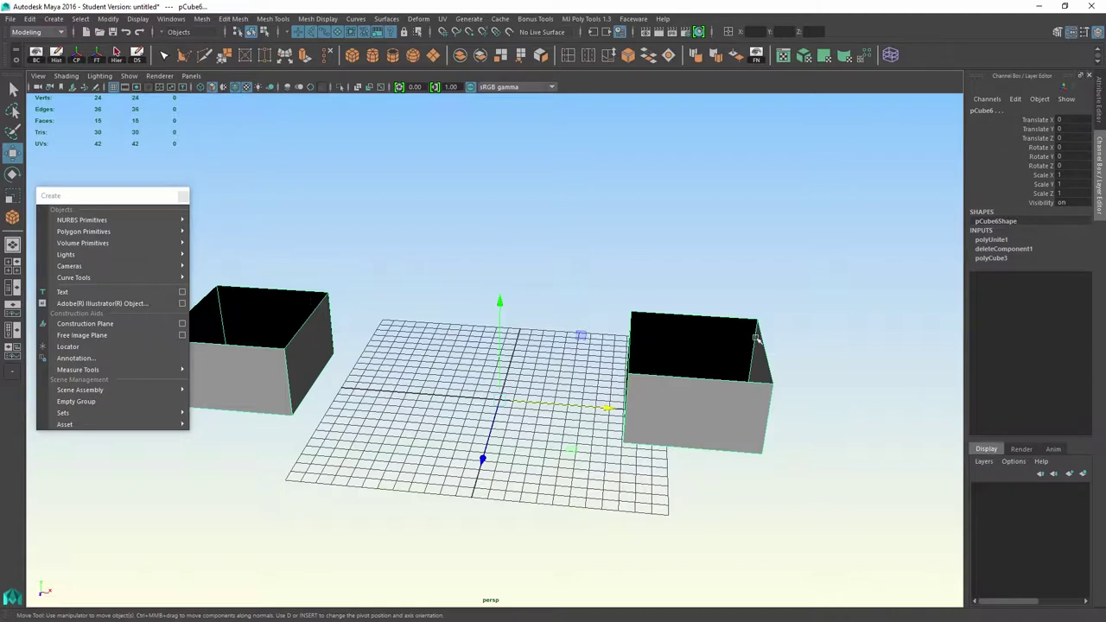
left_click_drag(611, 328, 512, 400, "alt")
left_click_drag(550, 456, 528, 460, "alt")
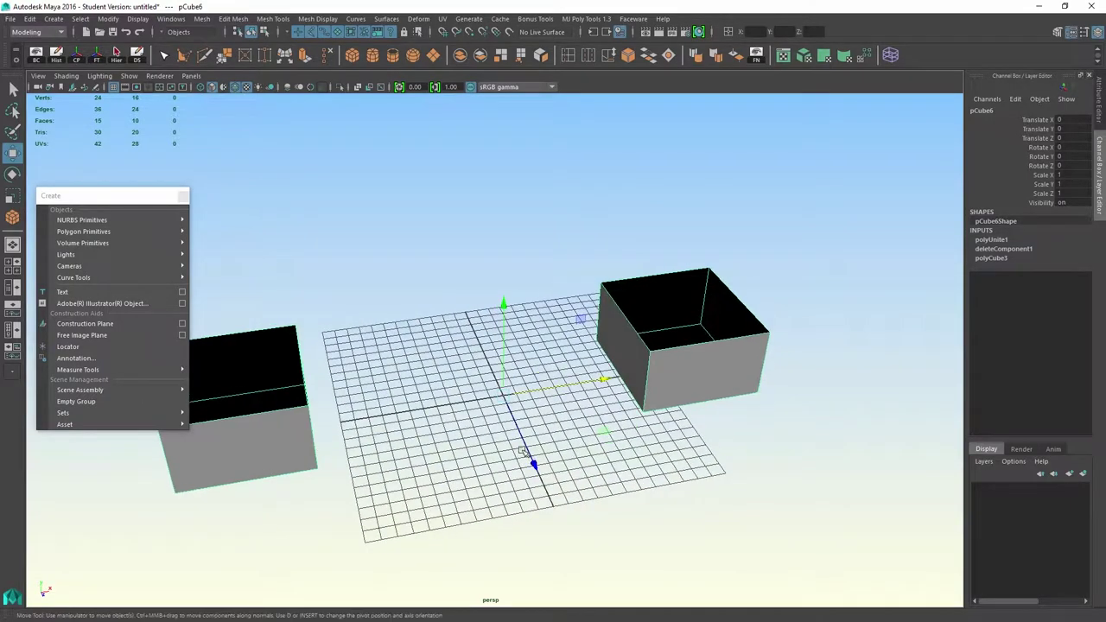
Step: Move the combined mesh's pivot along X to the box on the positive side, snapping it to the grid at X 14
left_click_drag(610, 420, 541, 439, "alt")
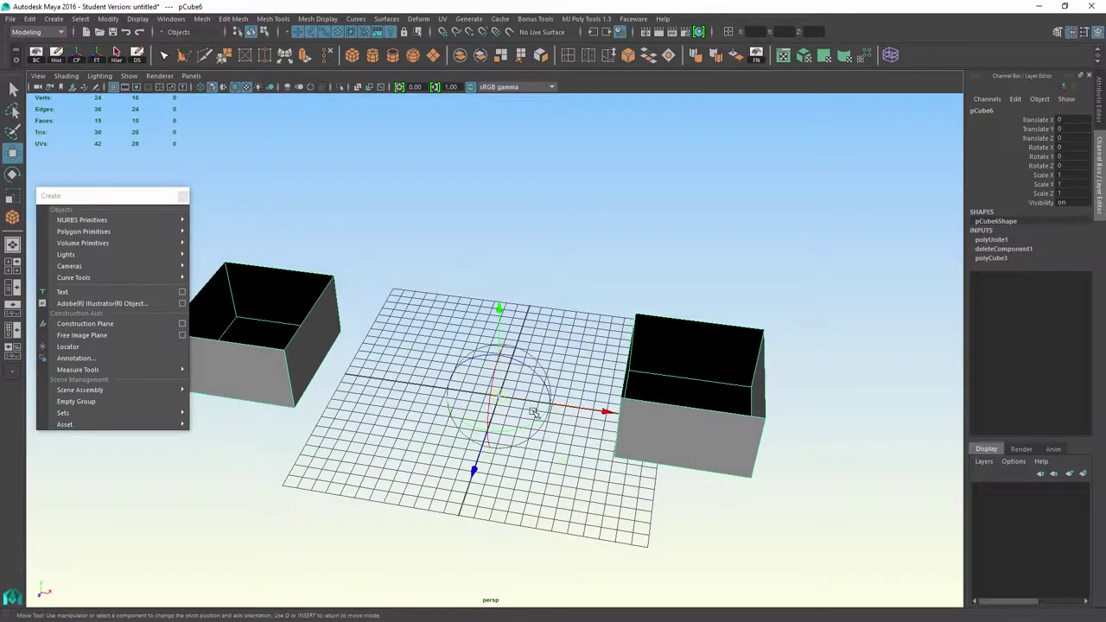
left_click_drag(606, 412, 651, 412)
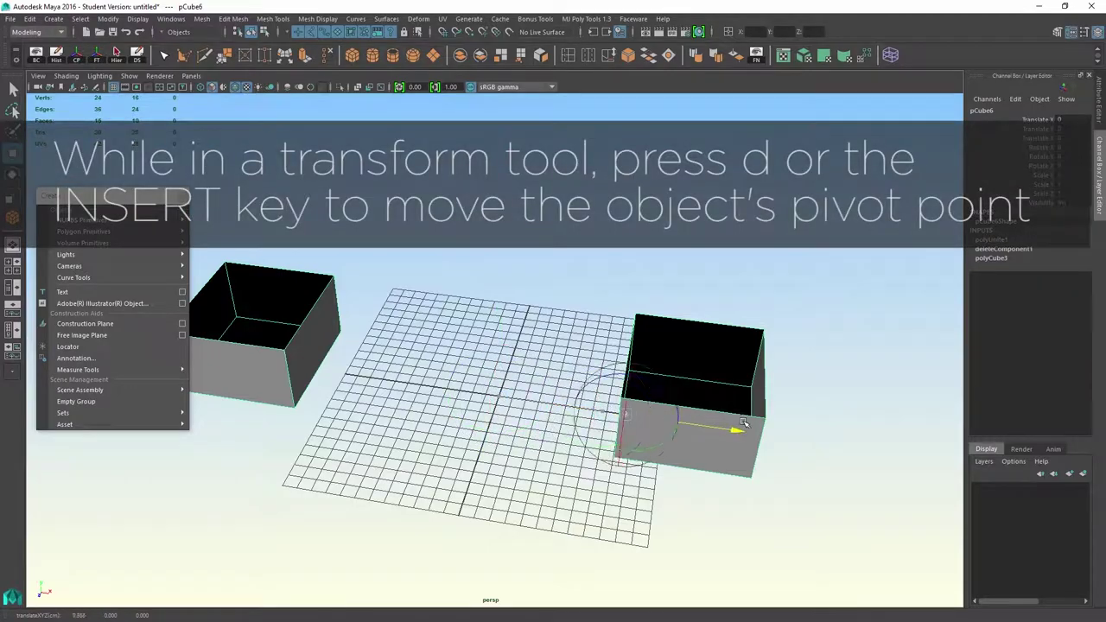
left_click_drag(805, 464, 778, 360, "alt")
right_click_drag(778, 361, 716, 425, "alt")
mouse_move(717, 424)
left_mouse_down("alt")
mouse_move(662, 420)
mouse_move(654, 449)
mouse_move(725, 433)
mouse_move(719, 417)
left_mouse_up("alt")
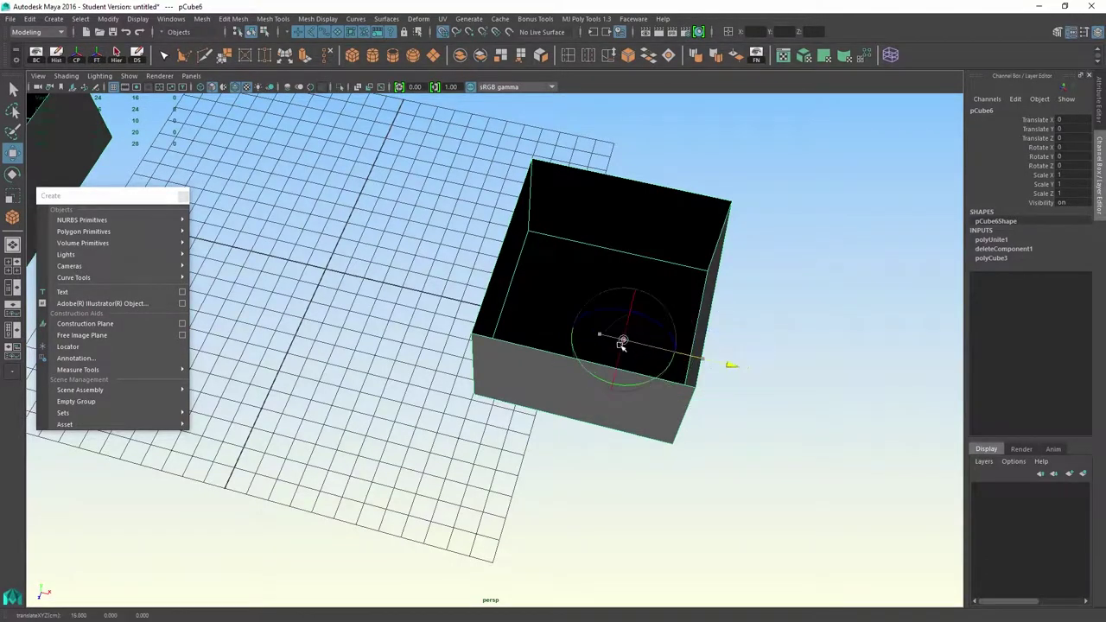
mouse_move(622, 342)
left_mouse_down()
mouse_move(330, 265)
mouse_move(595, 328)
mouse_move(359, 294)
mouse_move(625, 326)
mouse_move(590, 326)
mouse_move(602, 334)
left_mouse_up()
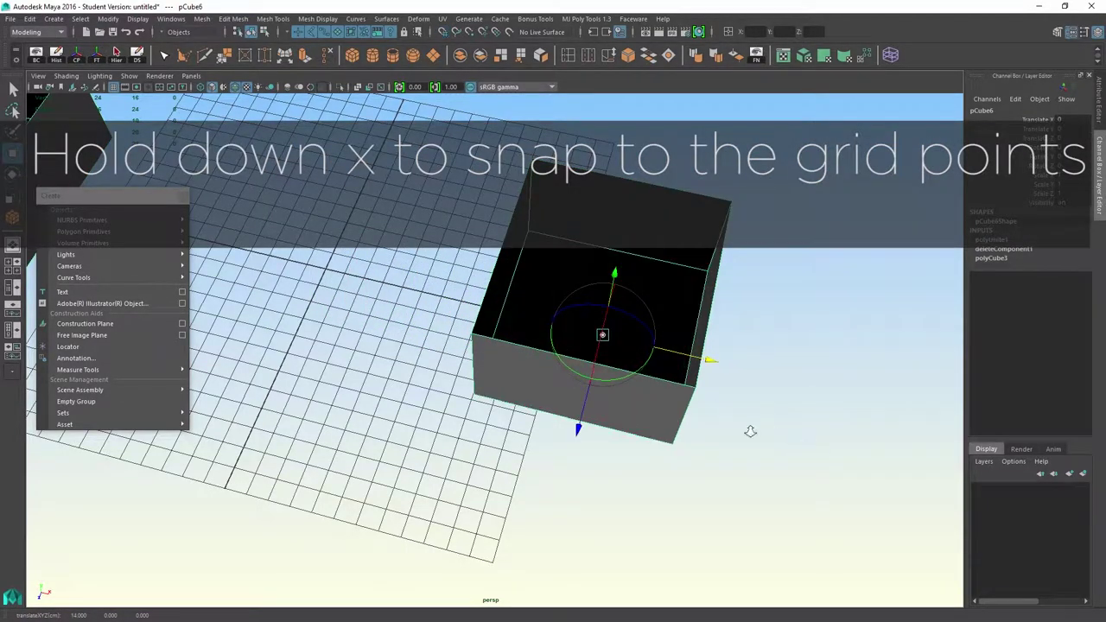
left_click_drag(750, 432, 591, 431, "alt")
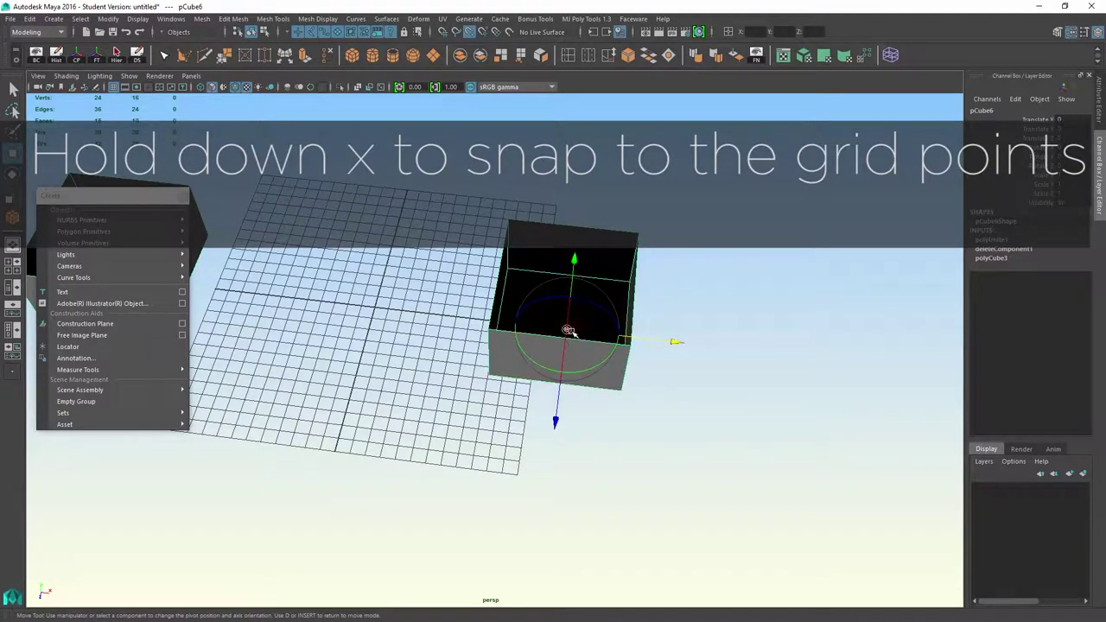
Step: Snap the combined mesh's pivot to an upper corner vertex of the positive-side box and inspect its placement up close
left_click_drag(568, 329, 510, 337)
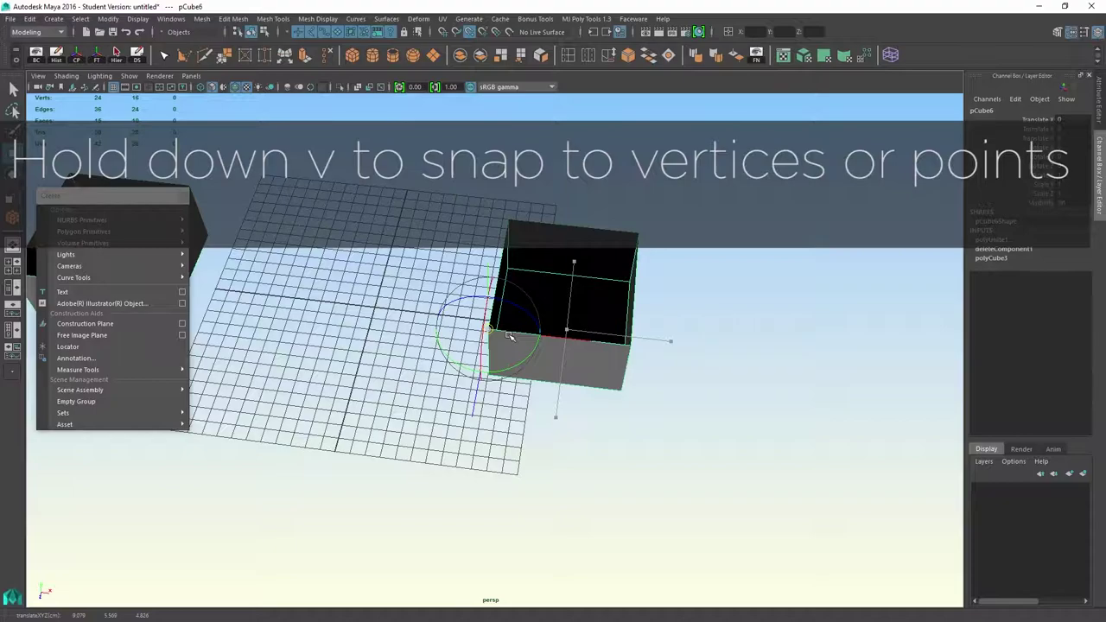
right_click_drag(641, 437, 750, 495, "alt")
left_click_drag(750, 495, 655, 471, "alt")
right_click_drag(654, 471, 694, 476, "alt")
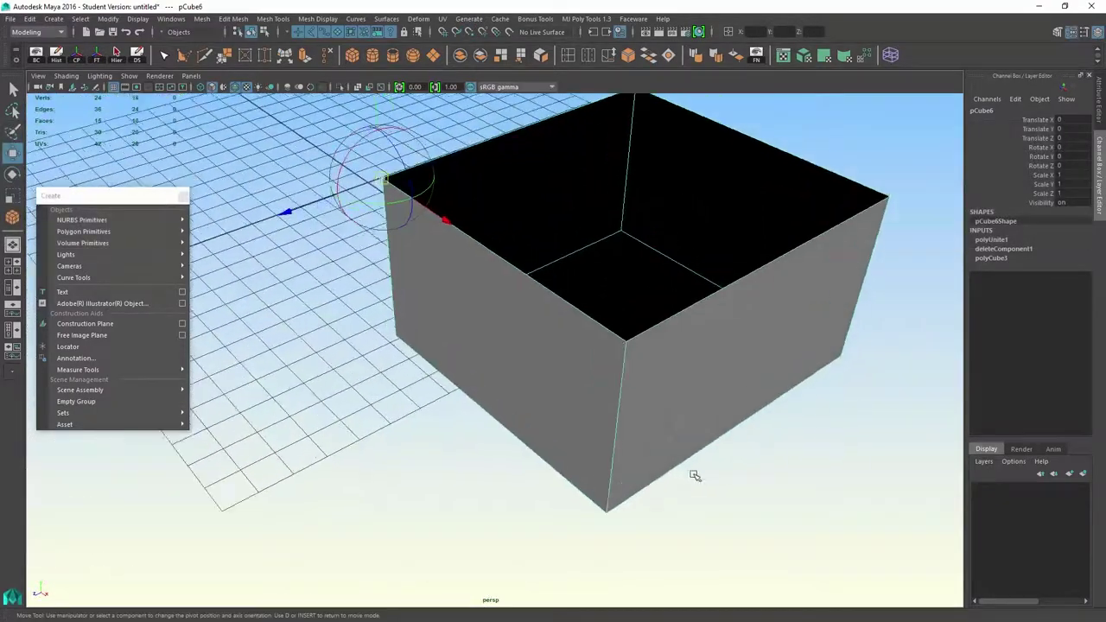
middle_click_drag(694, 476, 762, 605, "alt")
right_click_drag(762, 605, 940, 619, "alt")
right_click_drag(601, 242, 510, 243, "alt")
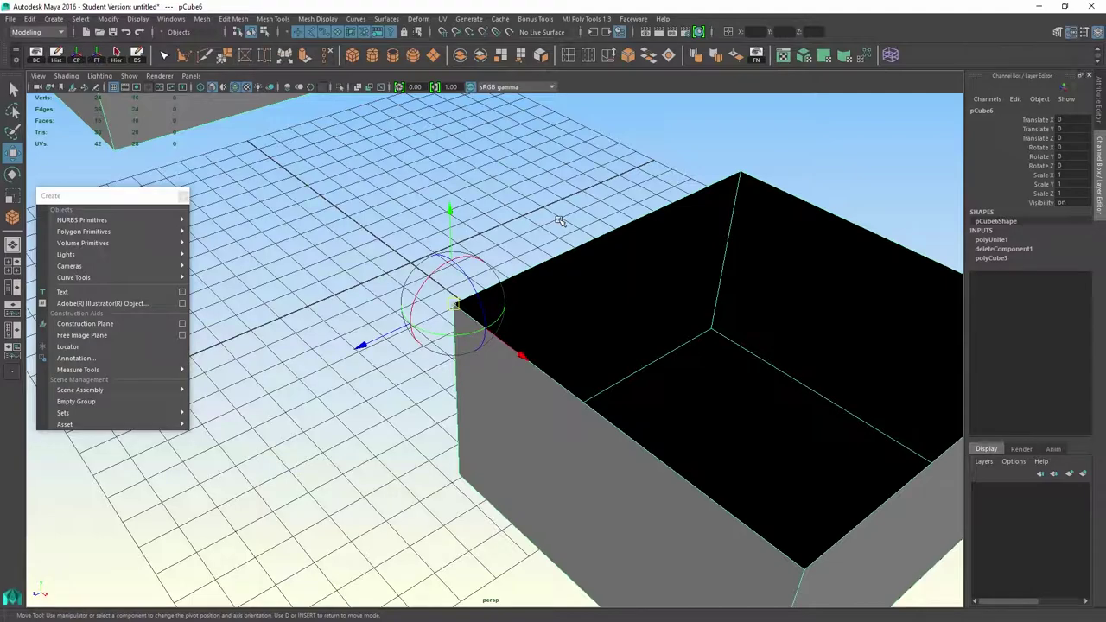
Step: Rotate the combined mesh freely around its corner pivot so both boxes swing together
left_click_drag(451, 331, 487, 362, "alt")
key("e")
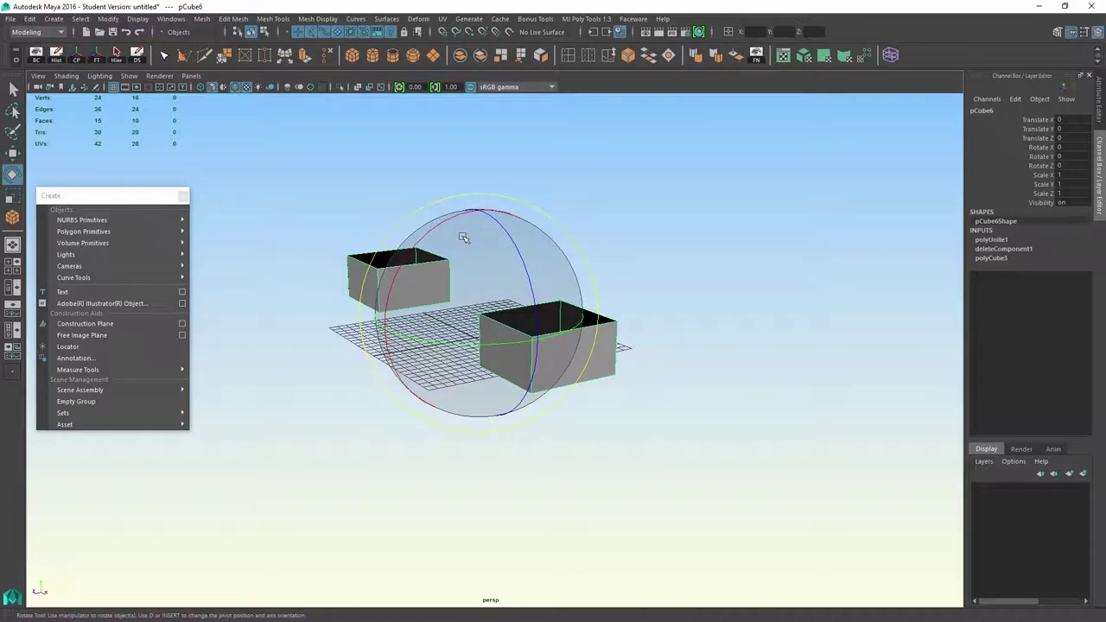
left_click_drag(508, 242, 448, 298)
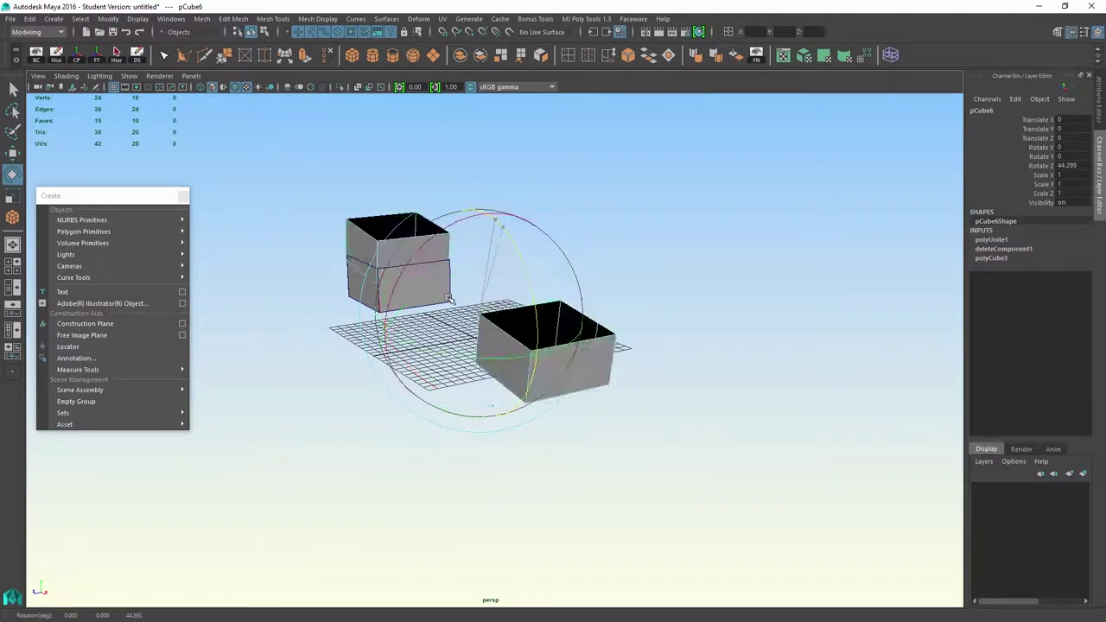
left_click_drag(460, 397, 535, 322)
left_click_drag(454, 322, 375, 297)
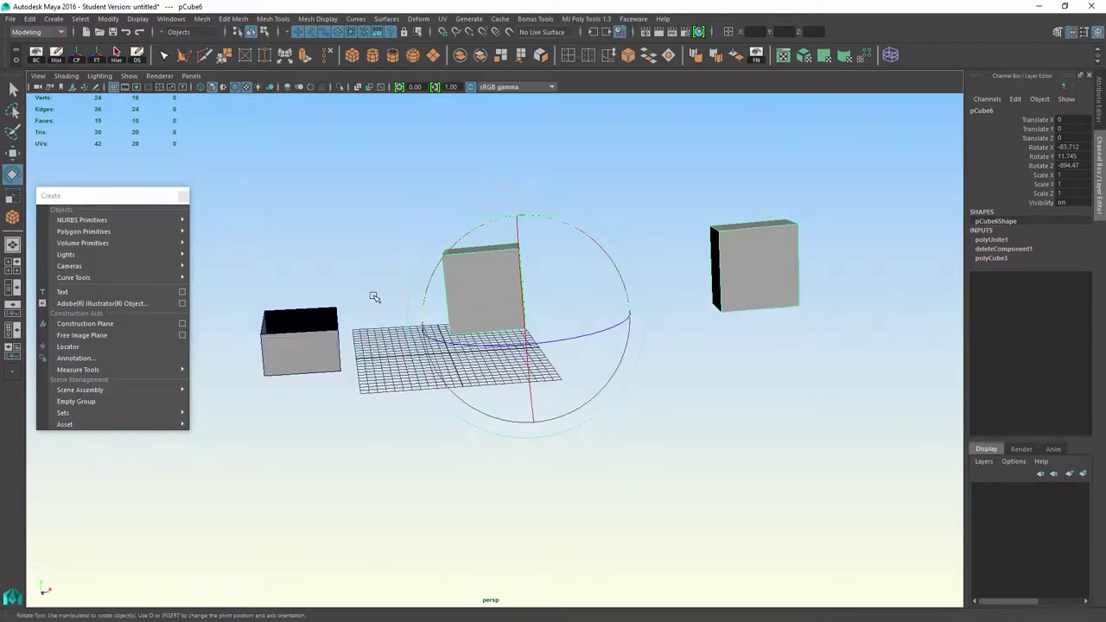
Step: Delete the leftover separate box and draw a selection around the rotated combined mesh
left_click(311, 346)
key("Delete")
scroll(497, 320, "down", 3)
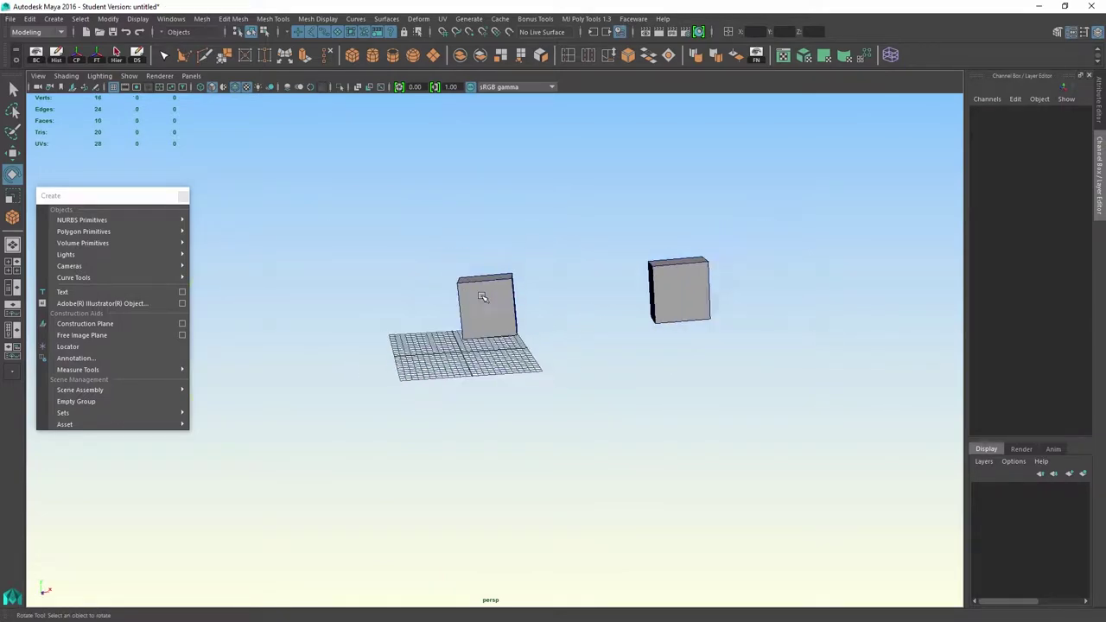
left_click_drag(484, 299, 674, 393, "alt")
left_click(675, 394)
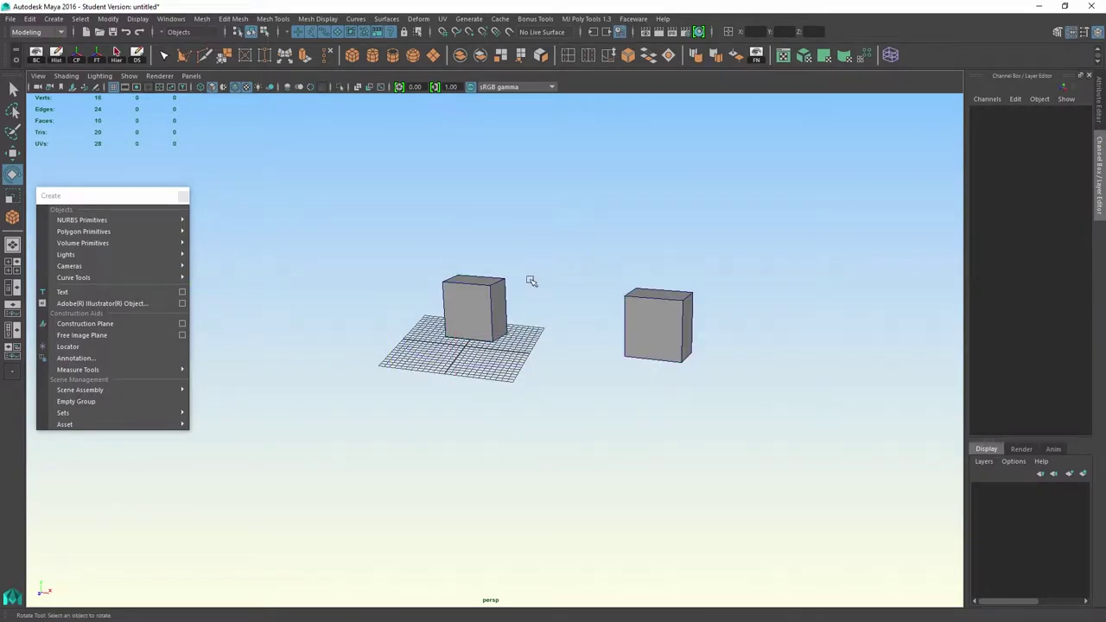
left_click_drag(531, 282, 677, 379)
Step: Undo the box deletion, the rotations, and the pivot changes of the combined mesh
key("ctrl+z")
key("ctrl+z")
key("ctrl+z")
key("ctrl+z")
key("ctrl+z")
key("ctrl+z")
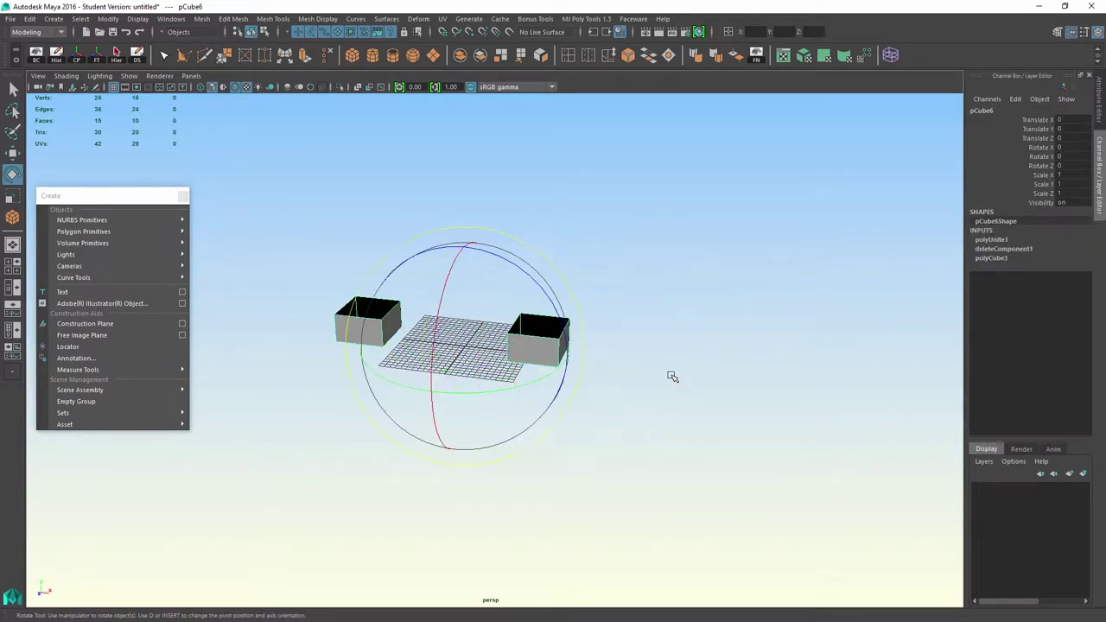
Step: Separate the combined mesh back into two individual boxes
left_click(672, 377)
right_click_drag(721, 408, 879, 501, "alt")
left_click(593, 316)
left_click_drag(376, 284, 419, 246, "alt")
left_click_drag(596, 168, 629, 196, "alt")
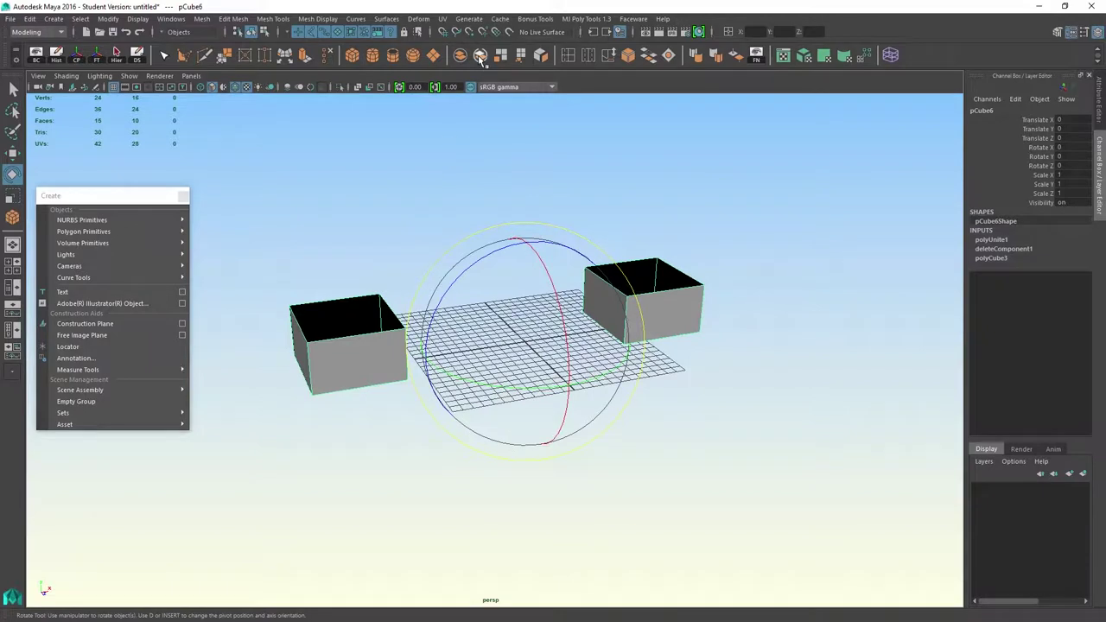
left_click(231, 18)
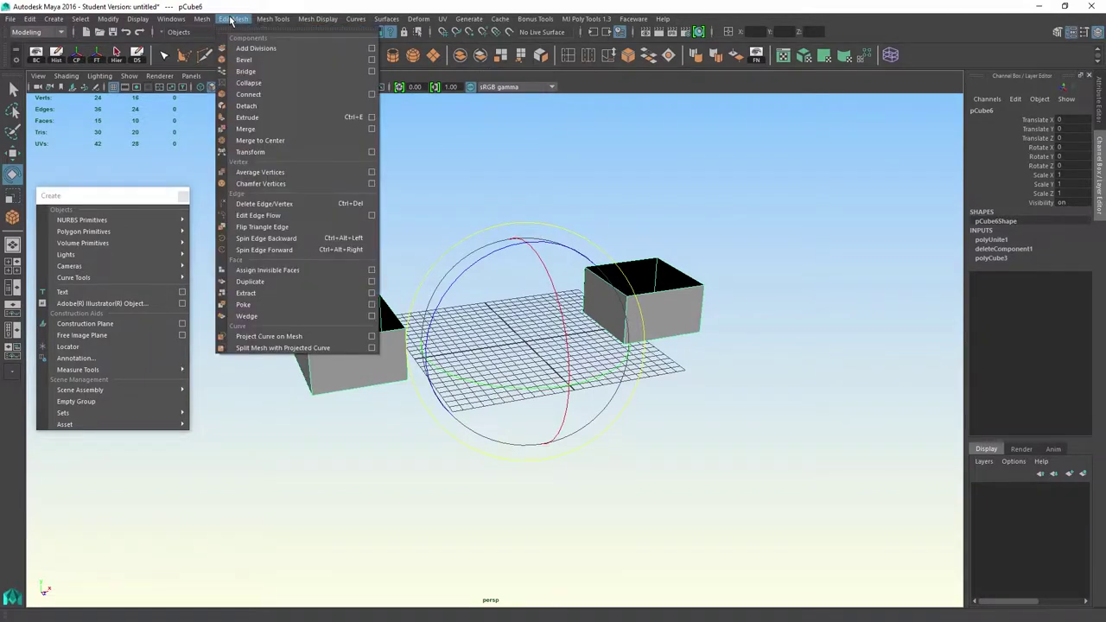
mouse_move(206, 19)
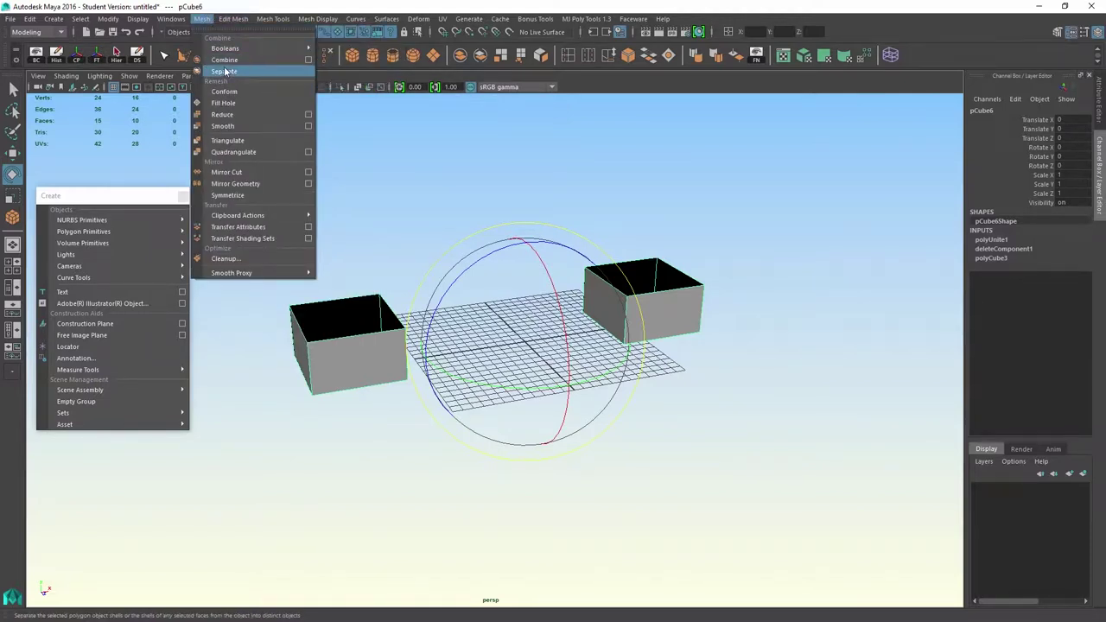
left_click(245, 9)
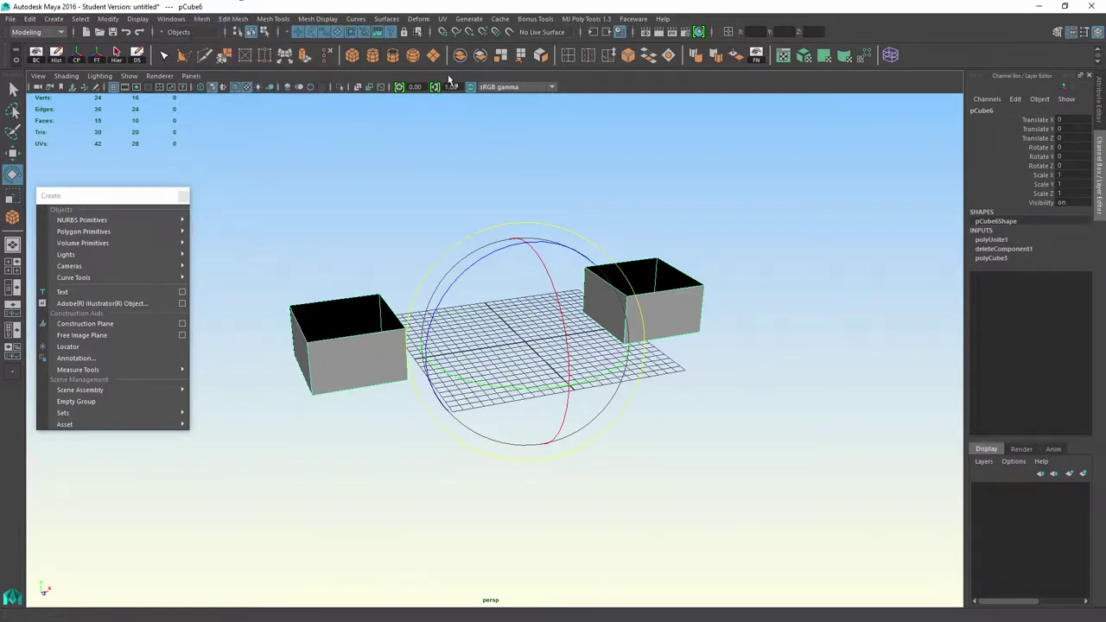
Step: Select the negative-side box with the Move tool and examine where its pivot sits relative to the grid
left_click(551, 182)
left_click_drag(552, 183, 674, 394)
key("w")
left_click_drag(356, 245, 299, 322)
left_click_drag(540, 373, 357, 325, "alt")
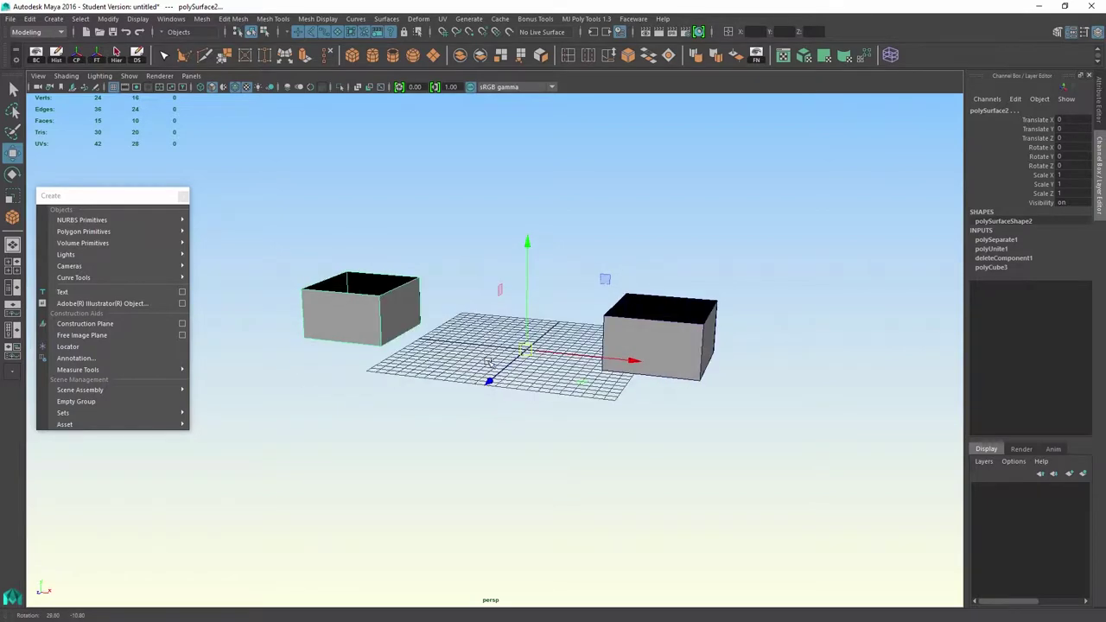
left_click_drag(648, 288, 644, 343, "alt")
middle_click_drag(644, 343, 511, 336, "alt")
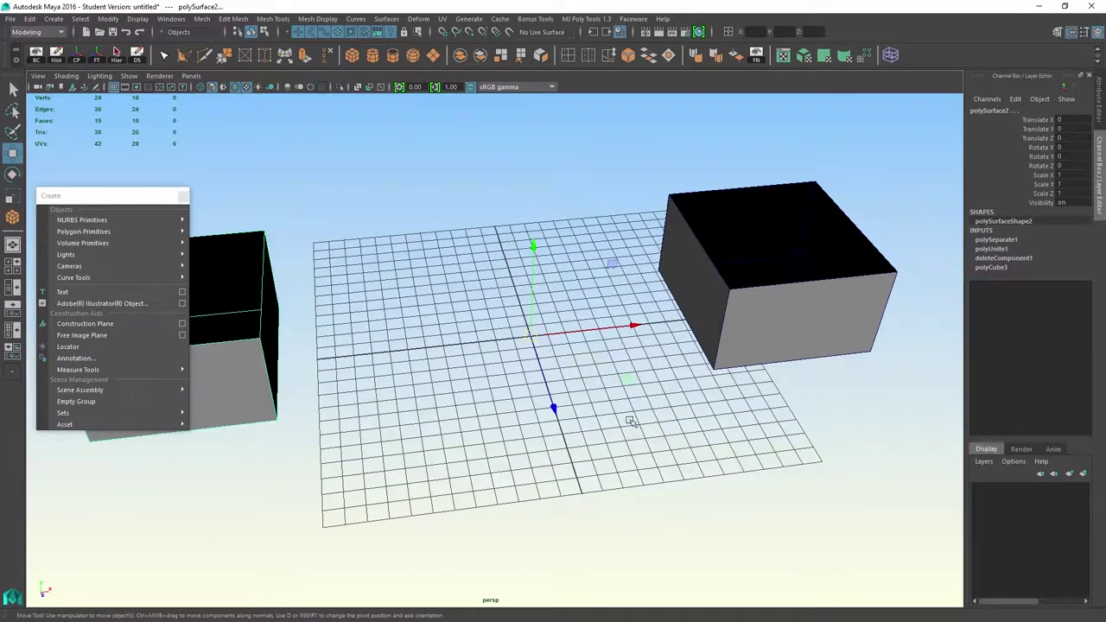
right_click_drag(630, 421, 388, 351, "alt")
left_click_drag(388, 351, 402, 343, "alt")
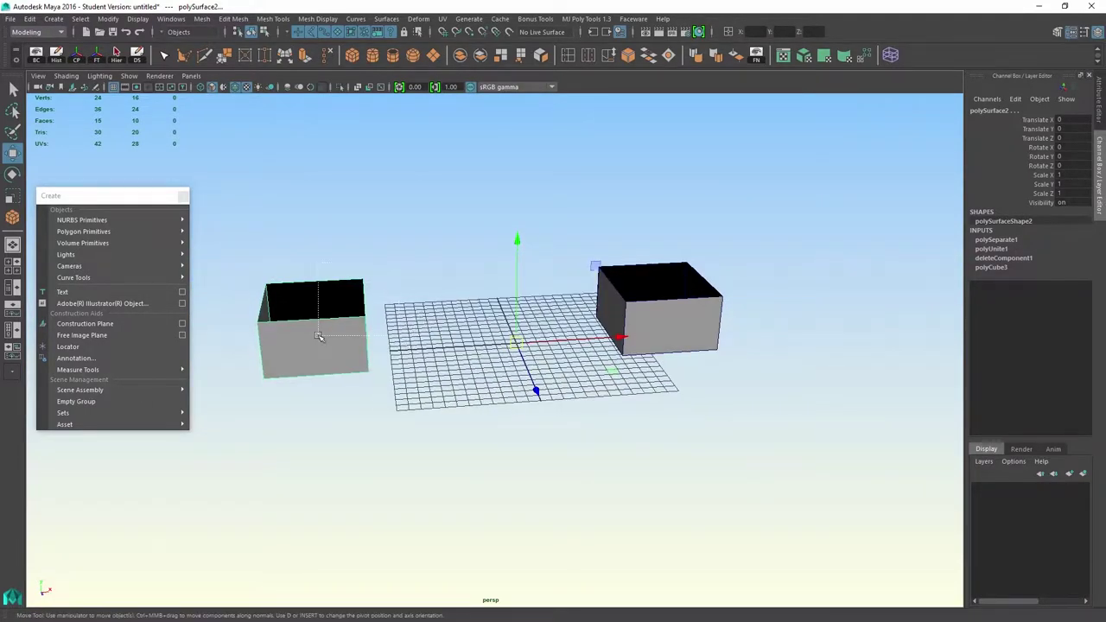
Step: Center the pivot of the positive-side box
left_click(596, 343)
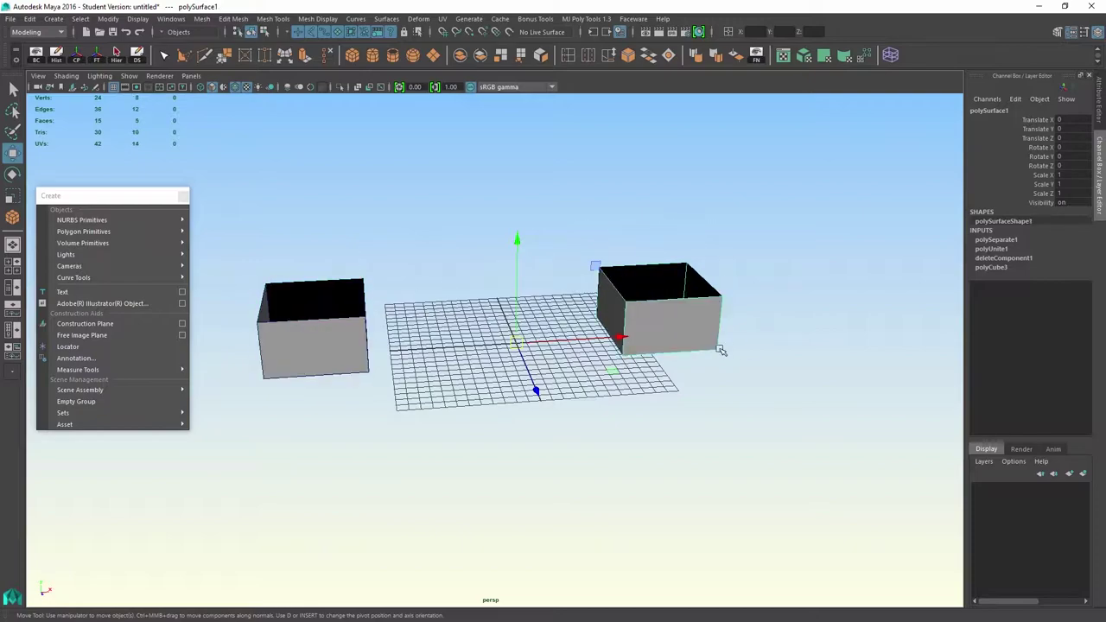
left_click_drag(428, 349, 407, 390, "alt")
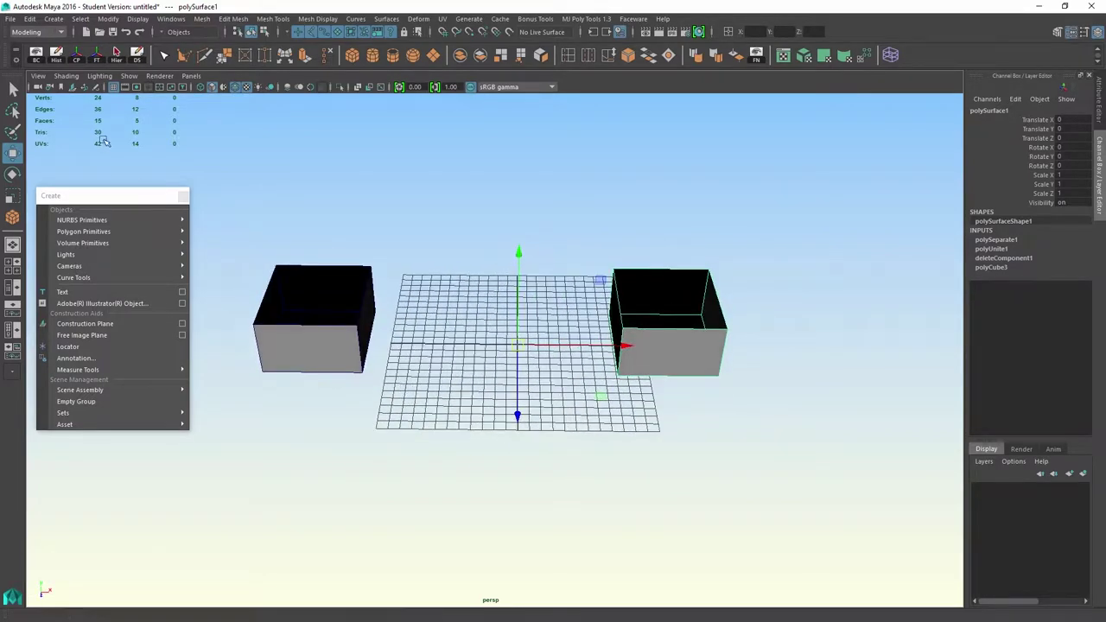
left_click(109, 19)
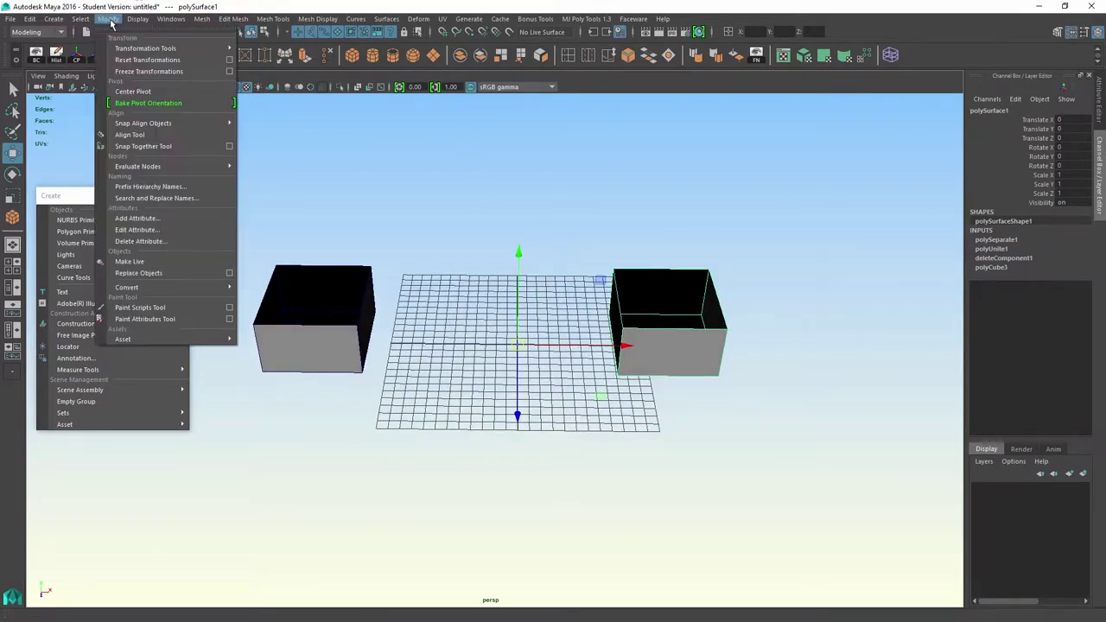
left_click(135, 93)
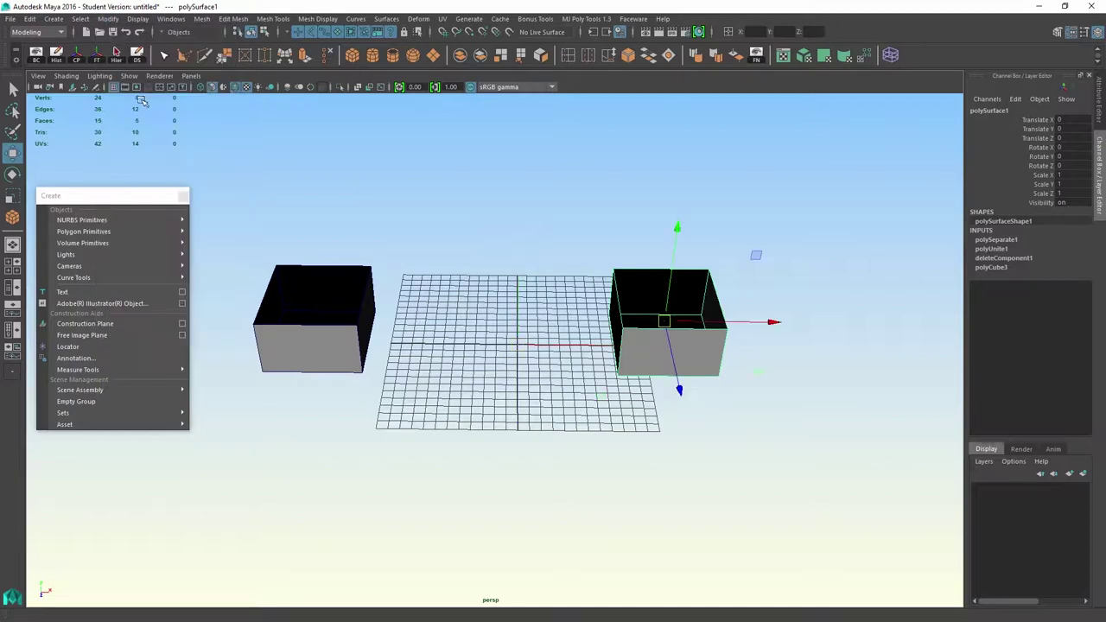
Step: Center the pivot of the negative-side box by repeating the last command on it
left_click_drag(541, 260, 567, 253, "alt")
left_click_drag(307, 263, 264, 314)
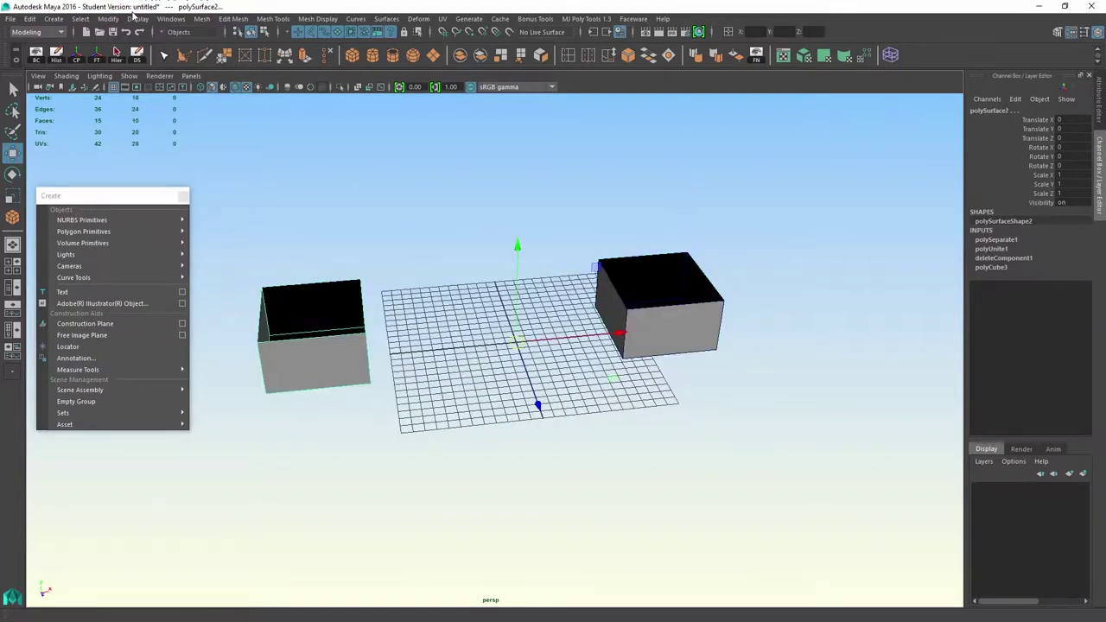
key("g")
left_click_drag(405, 192, 342, 206, "alt")
Step: Rotate the negative-side box freely around its centered pivot and undo the rotation
left_click(354, 208)
left_click_drag(338, 108, 346, 173, "alt")
left_click(384, 267)
key("r")
key("e")
left_click_drag(360, 291, 368, 264)
key("ctrl+z")
Step: Rotate the positive-side box freely around its own center, undo the rotation, and reselect the negative-side box
left_click(719, 319)
left_click_drag(703, 363, 553, 332)
key("ctrl+z")
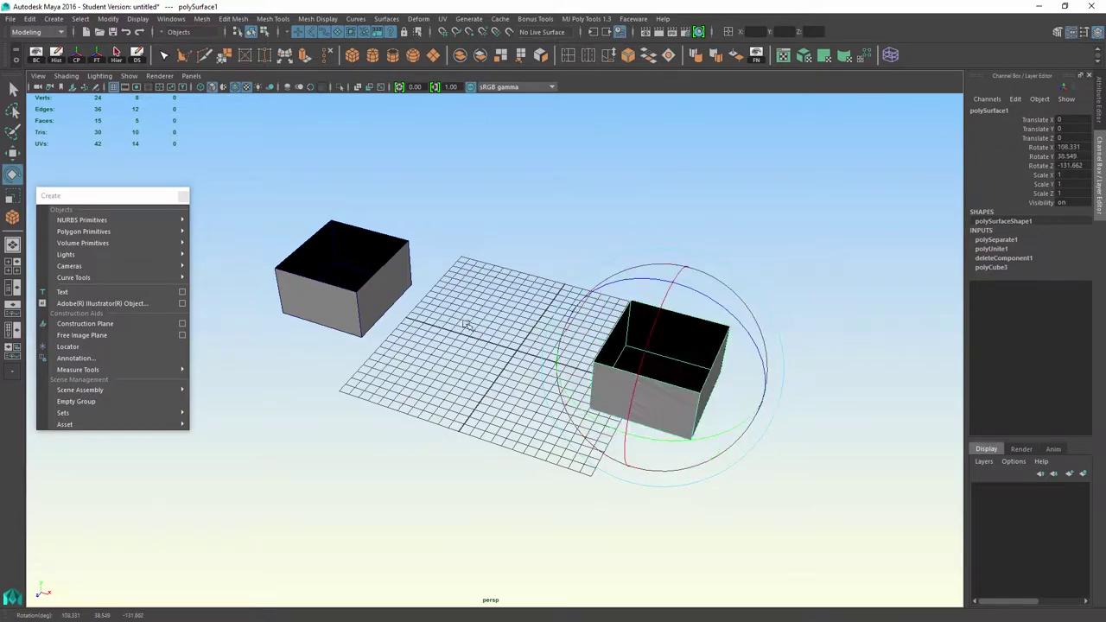
left_click_drag(397, 308, 307, 238)
left_click_drag(270, 319, 354, 311, "alt")
key("ctrl+z")
right_click_drag(361, 312, 322, 312, "alt")
left_click_drag(321, 313, 385, 294, "alt")
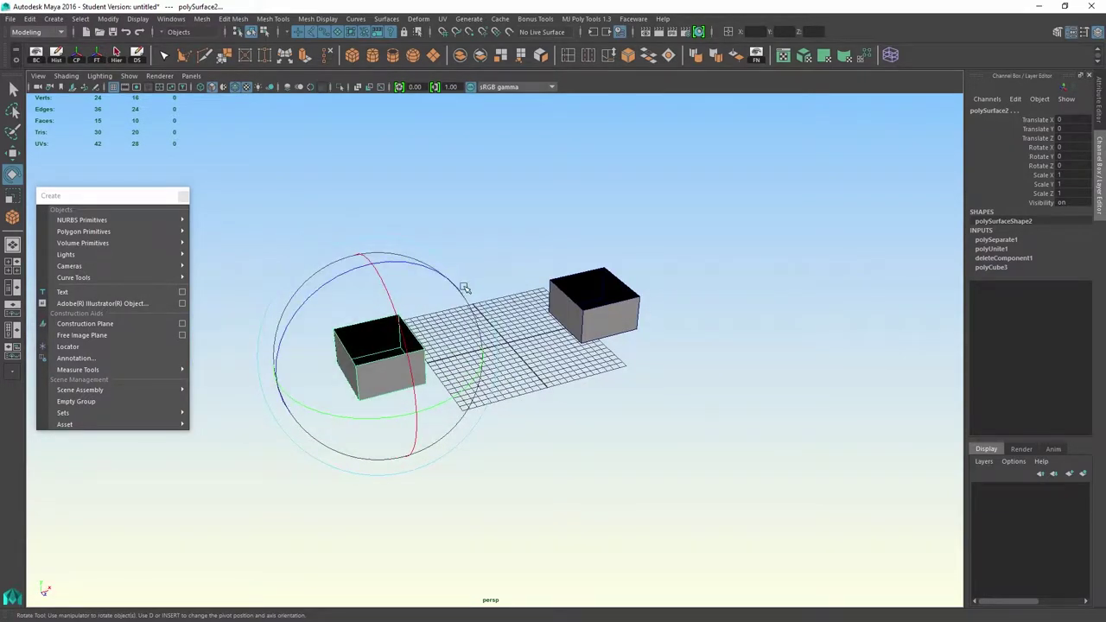